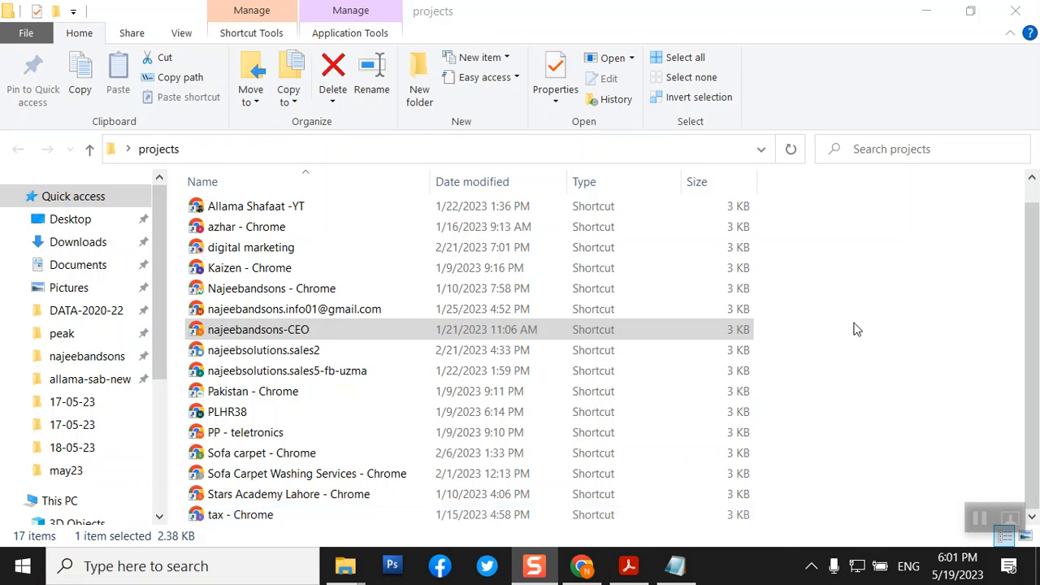
- Launch the 'Stars Academy Lahore - Chrome' profile from its shortcut in the projects folder
click(319, 498)
double_click(319, 498)
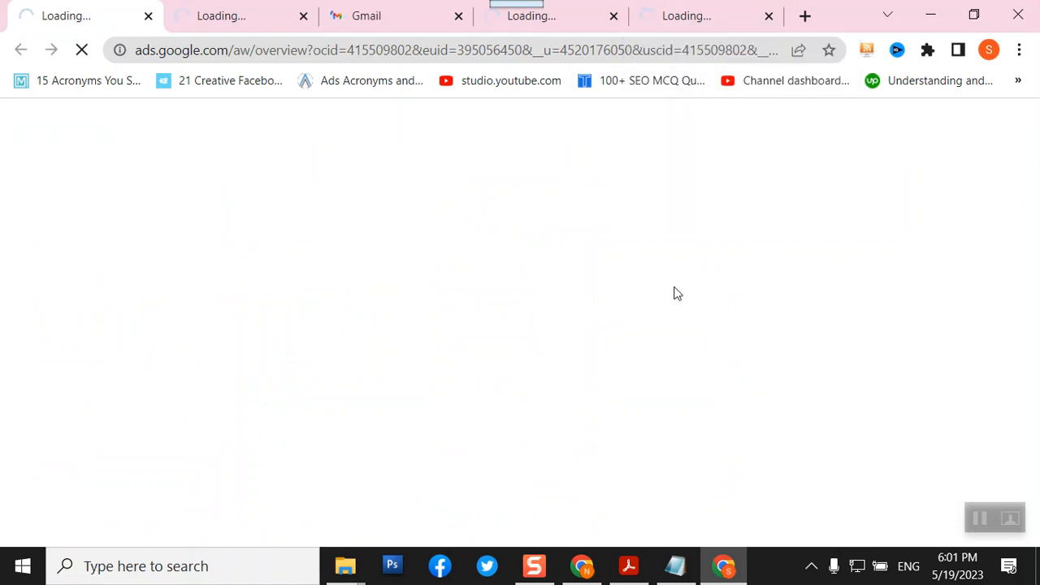
- Check the 1024X575 size note in Notepad, then return to Chrome's Canva templates tab
mouse_move(611, 575)
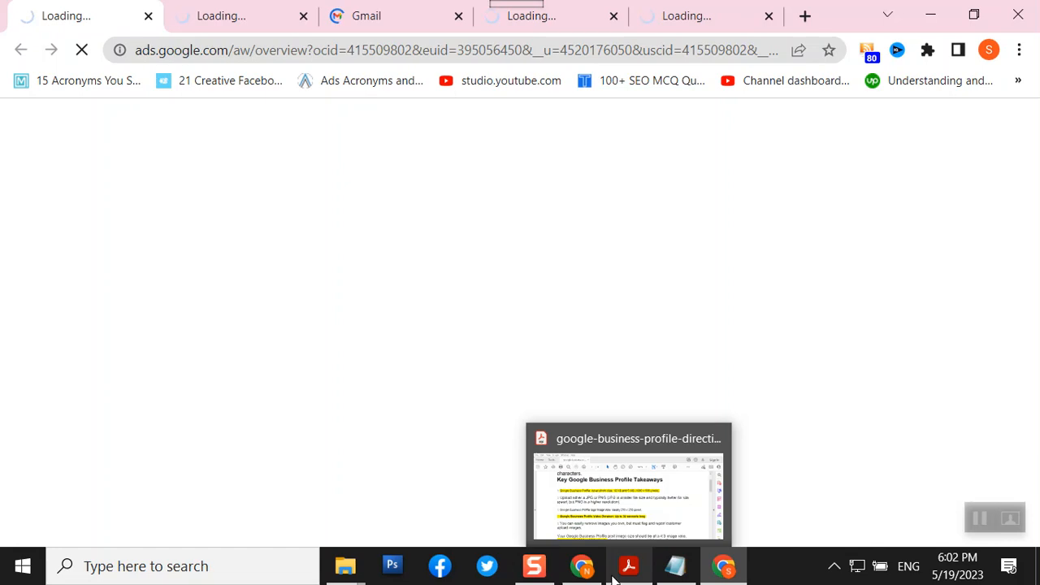
click(678, 569)
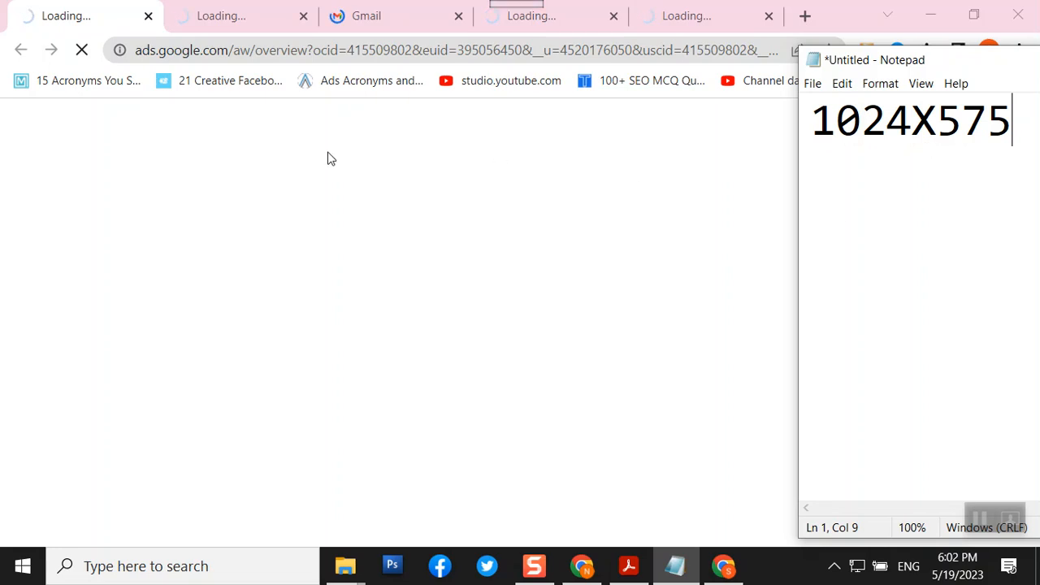
click(199, 11)
click(383, 12)
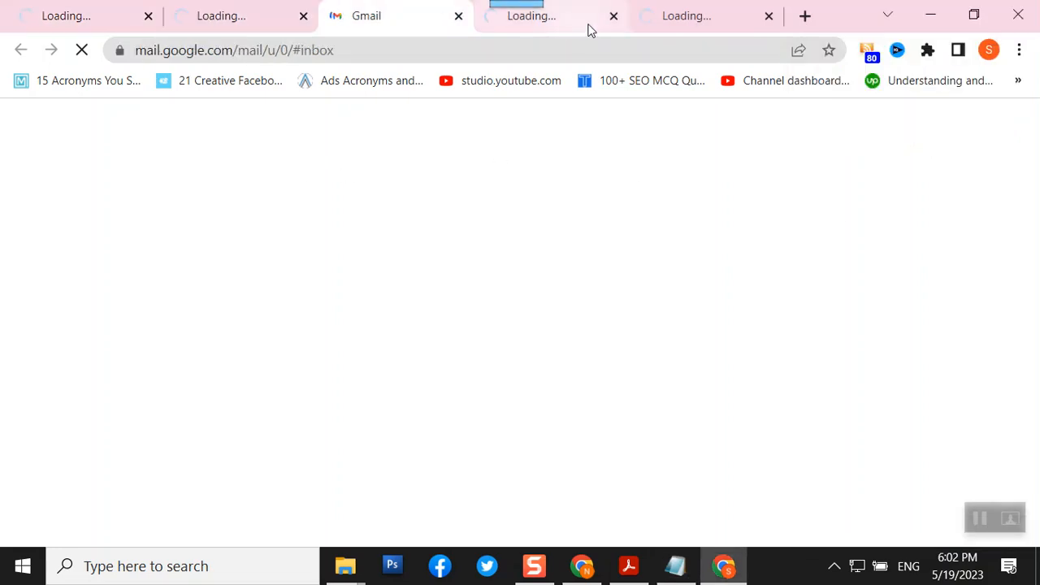
click(580, 26)
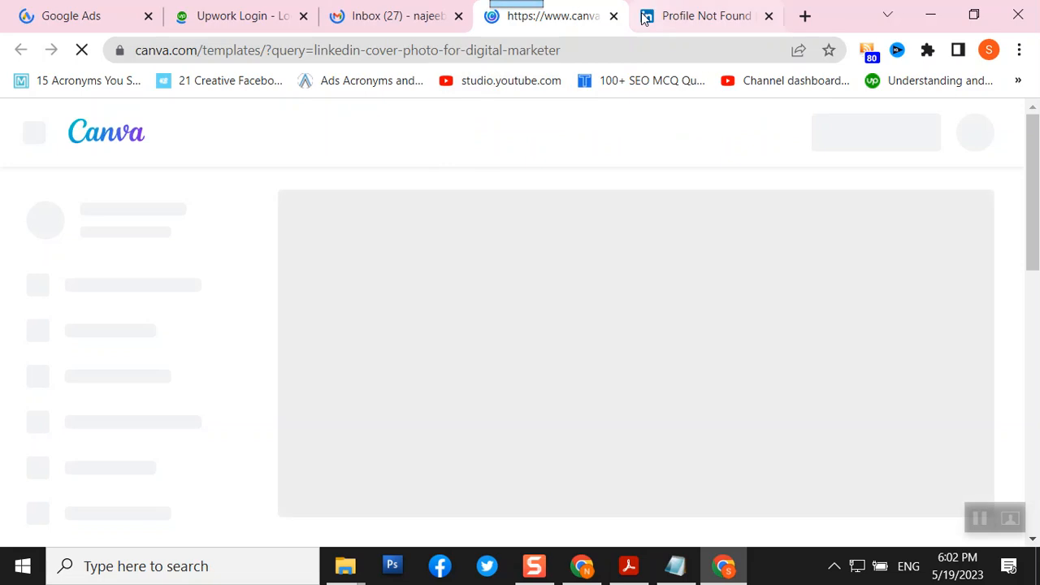
- Replace the Canva template search with 'google business profile cover photo' and run it
click(663, 24)
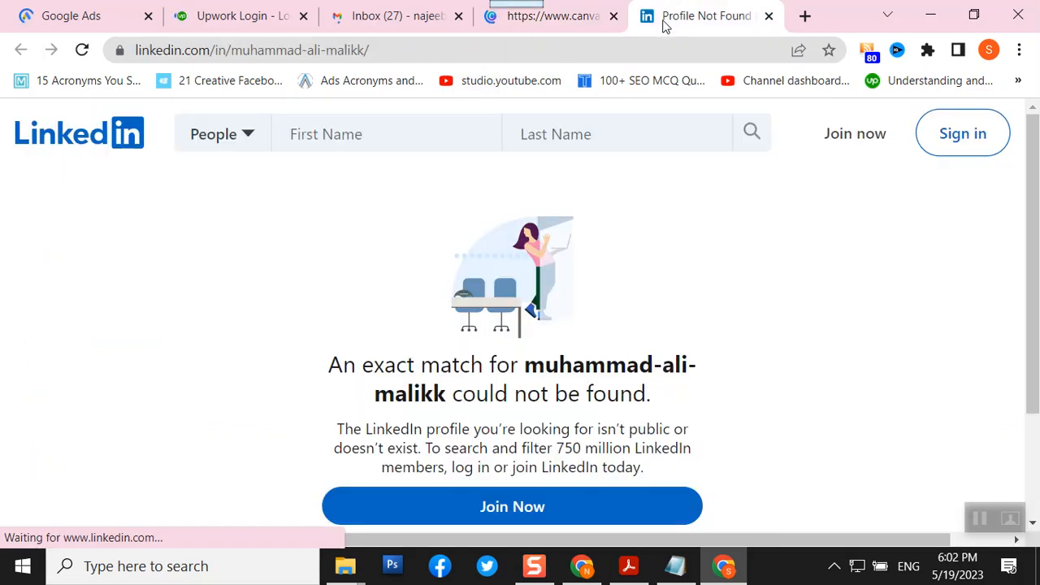
click(570, 24)
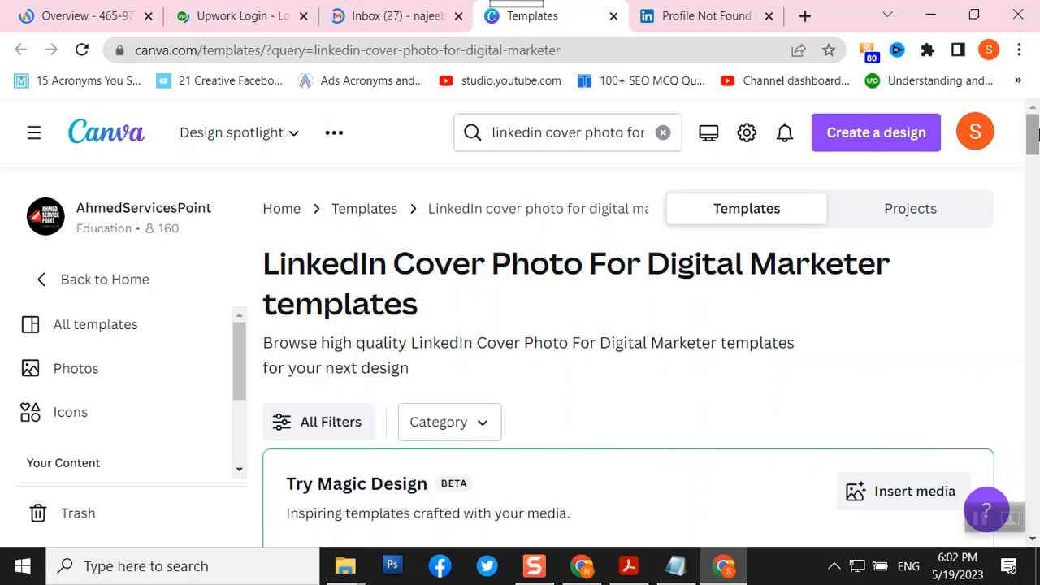
click(552, 132)
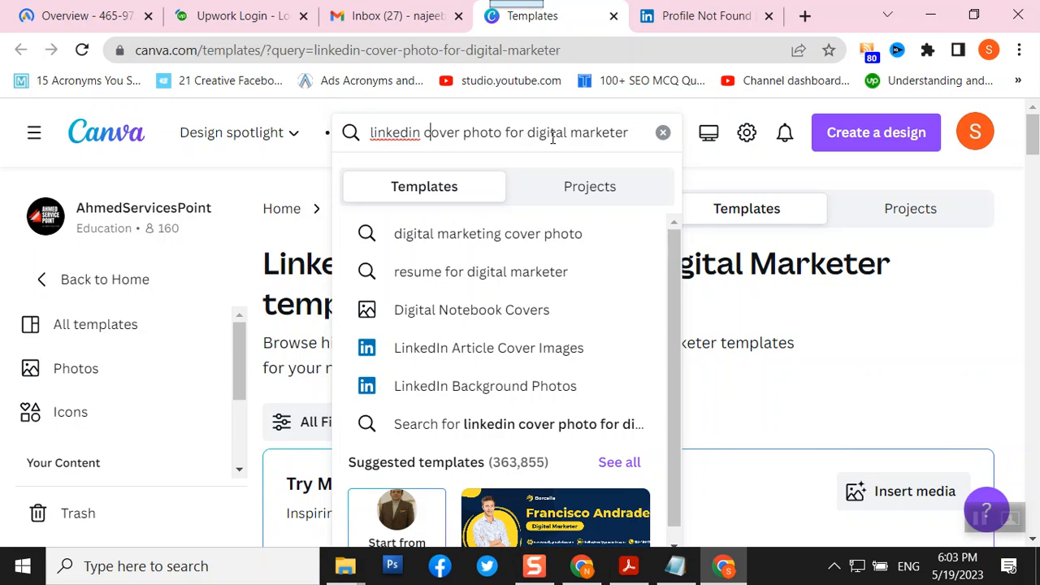
text(g)
key(Right)
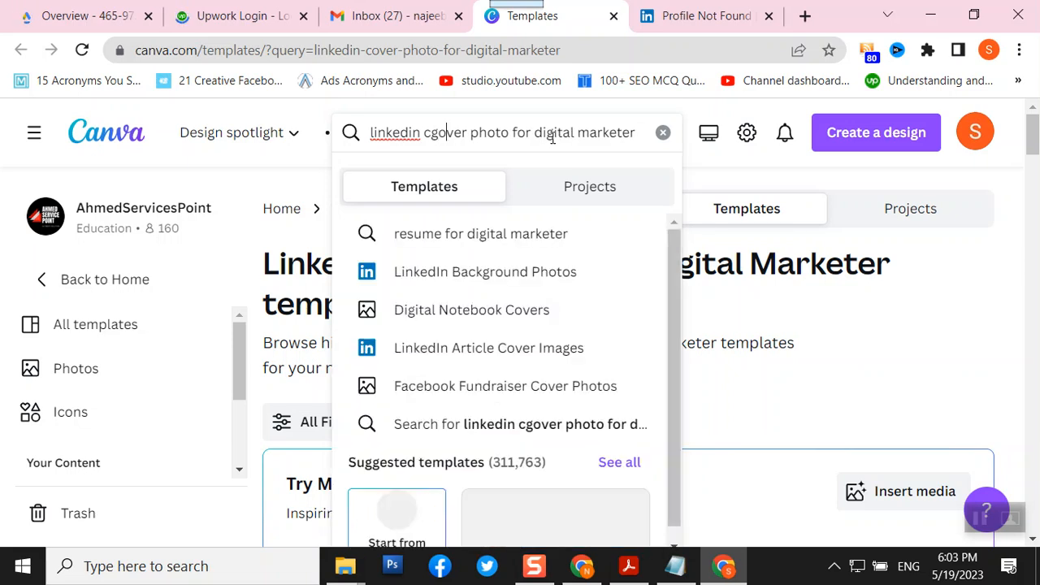
click(660, 135)
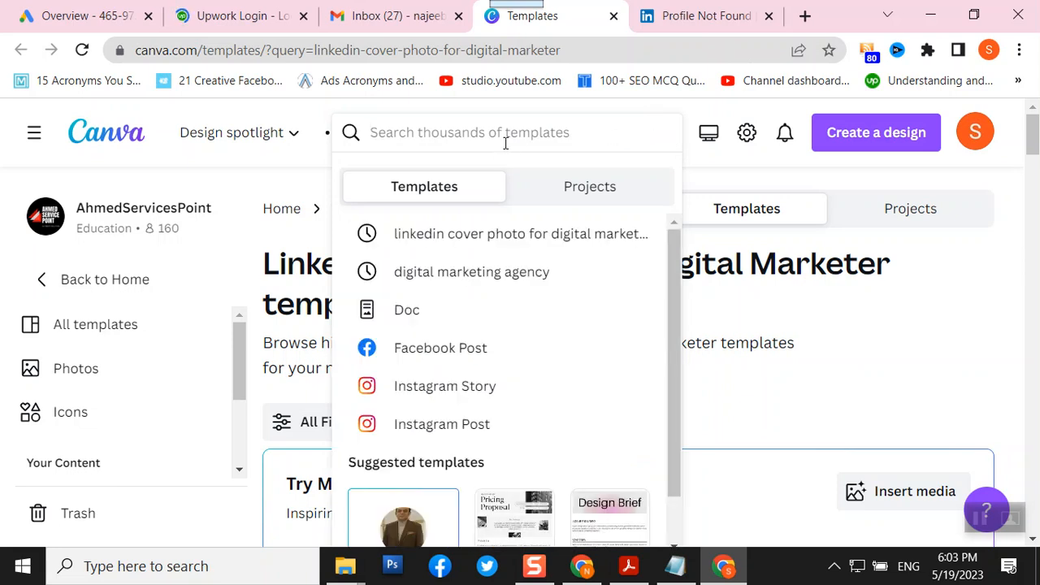
text(google business profile cover photo)
key(Return)
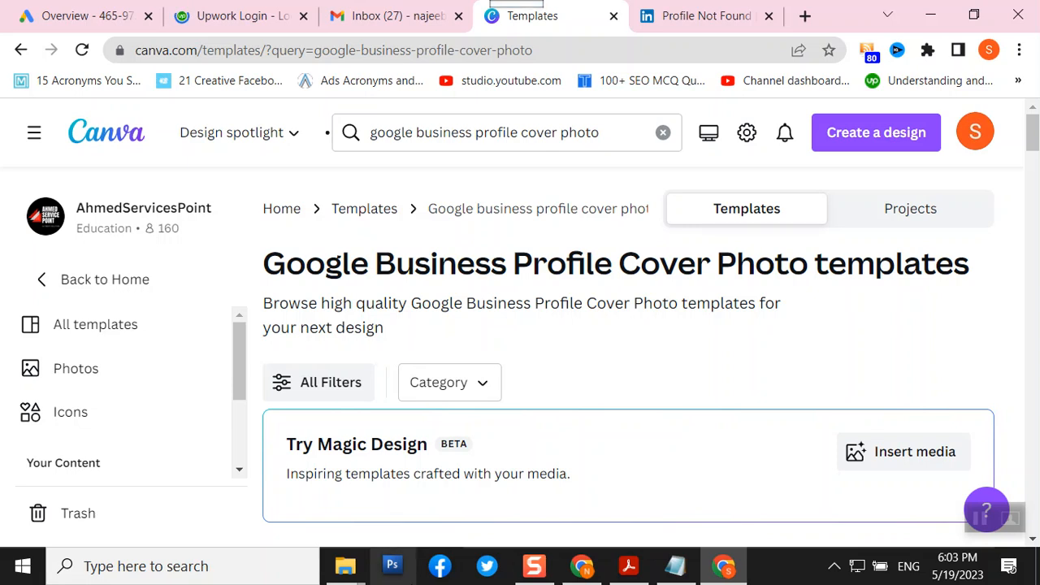
- Browse the results, recheck the 1024X575 note, and preview the Black Yellow business template
scroll(481, 454, down, 2)
scroll(485, 453, down, 1)
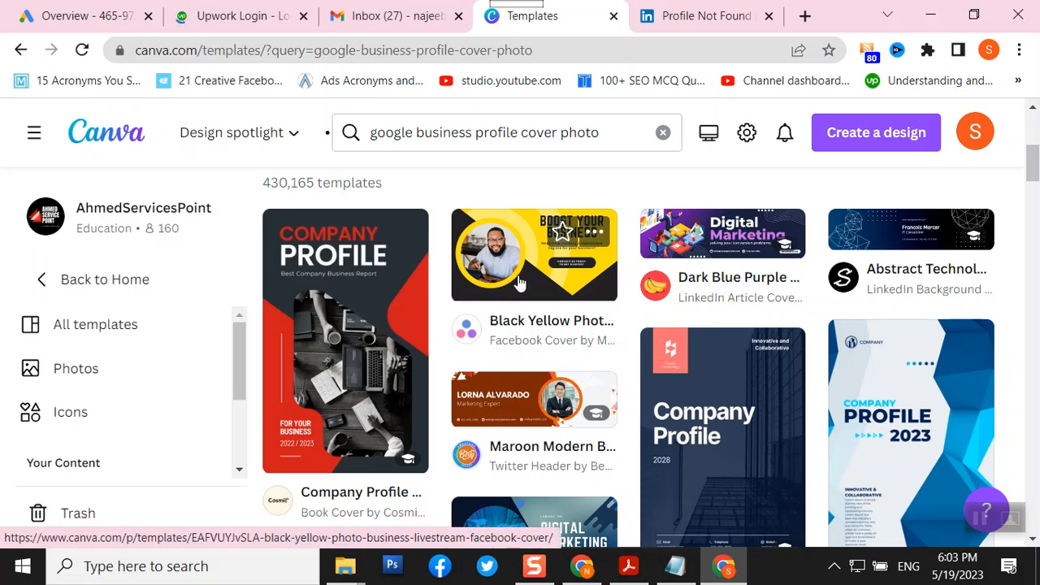
click(675, 566)
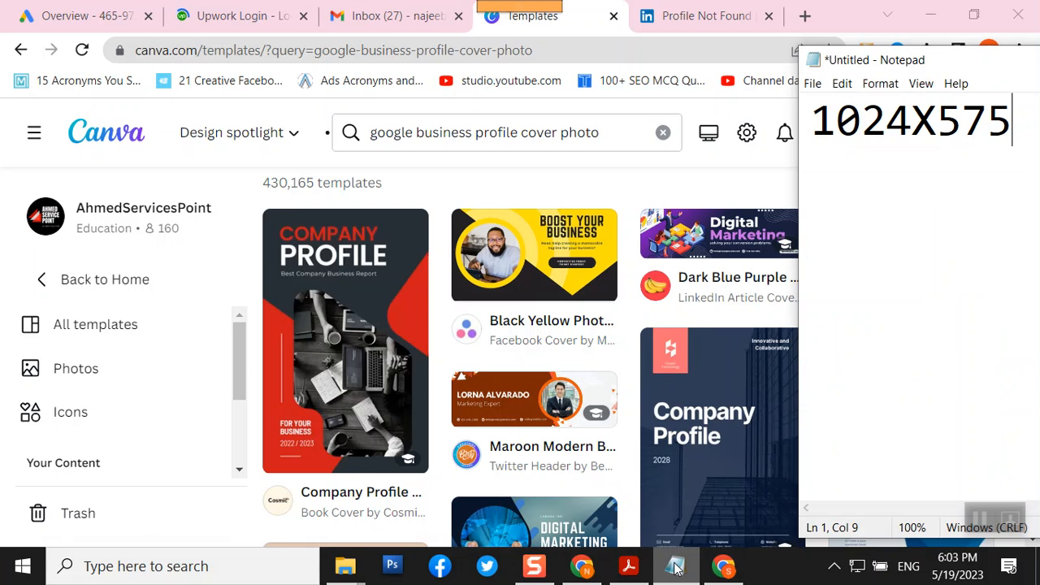
click(675, 567)
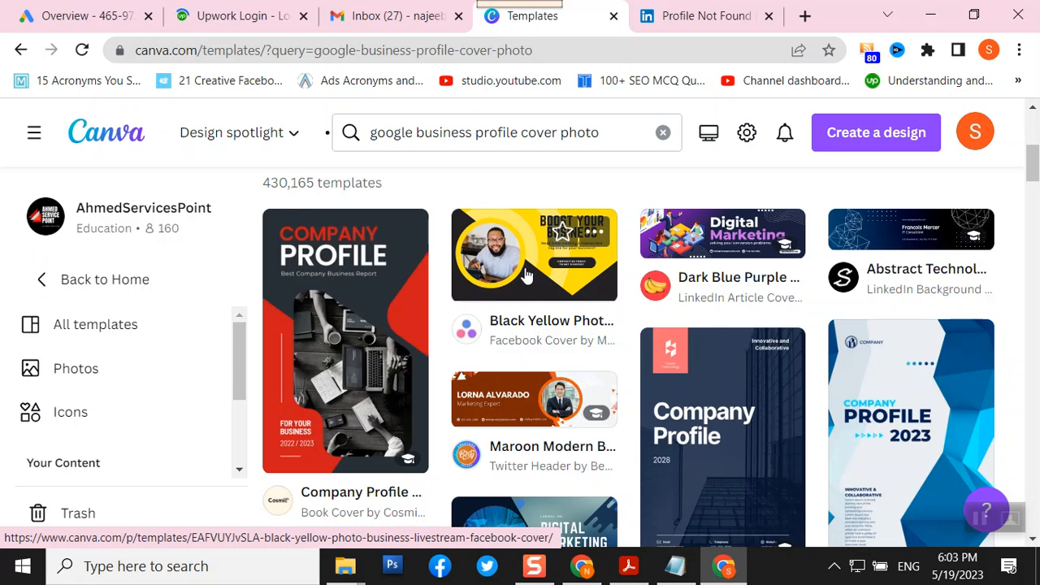
click(527, 276)
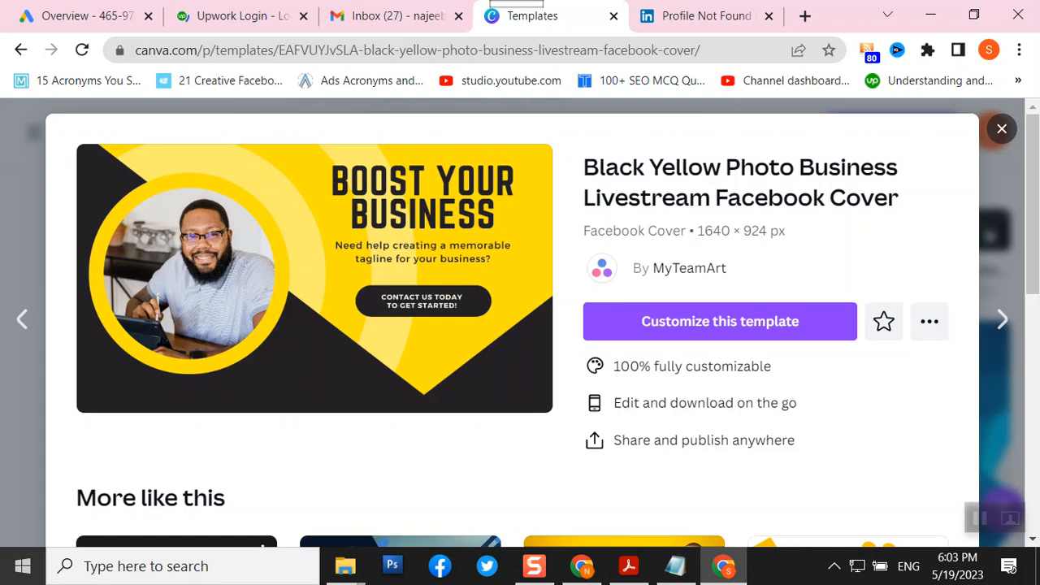
- Customize the Black Yellow template in the editor and view its 1640 × 924 px size
right_click(317, 300)
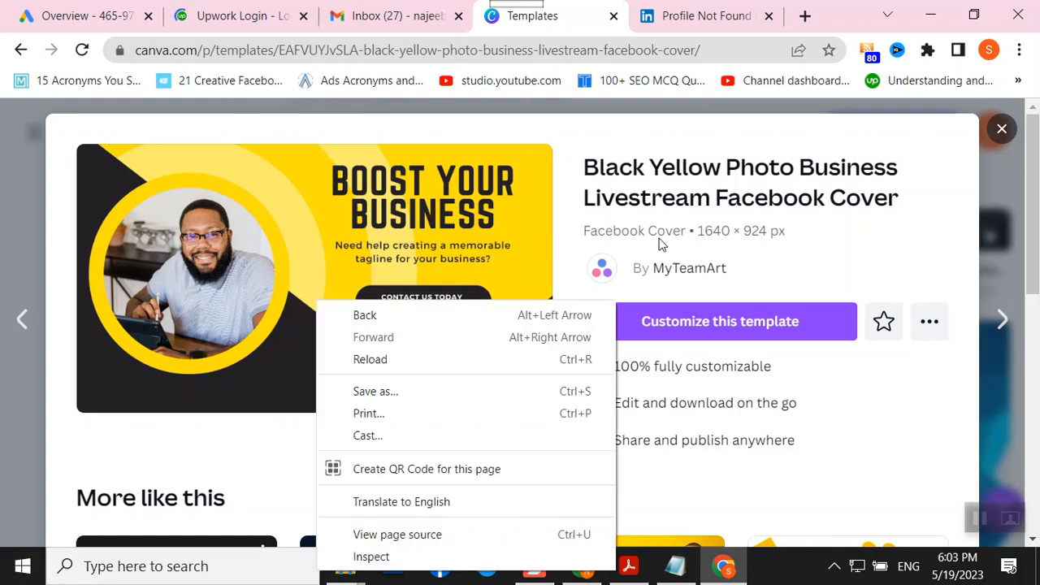
mouse_move(349, 569)
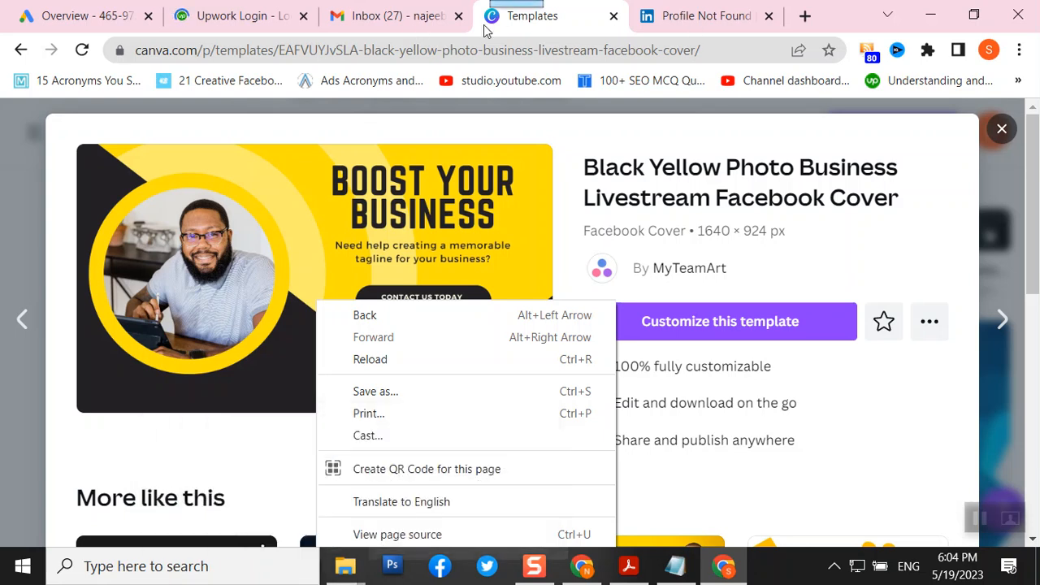
click(577, 16)
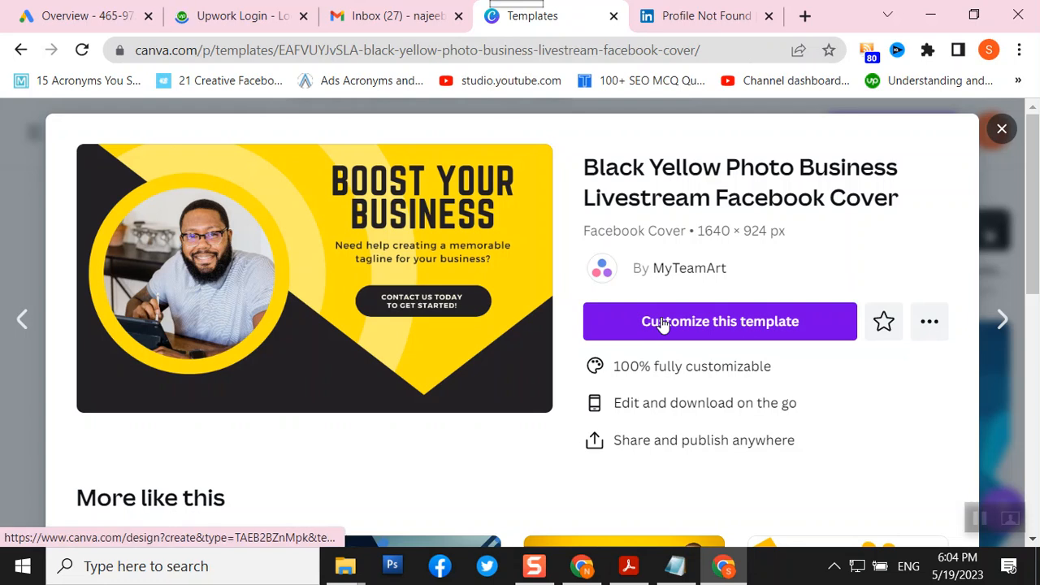
scroll(650, 316, down, 5)
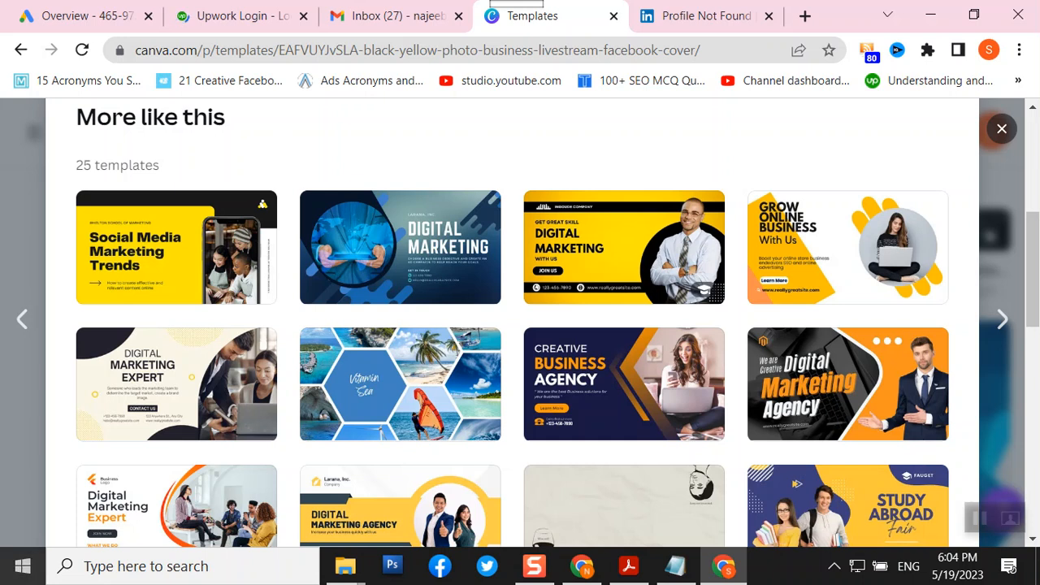
scroll(525, 455, up, 5)
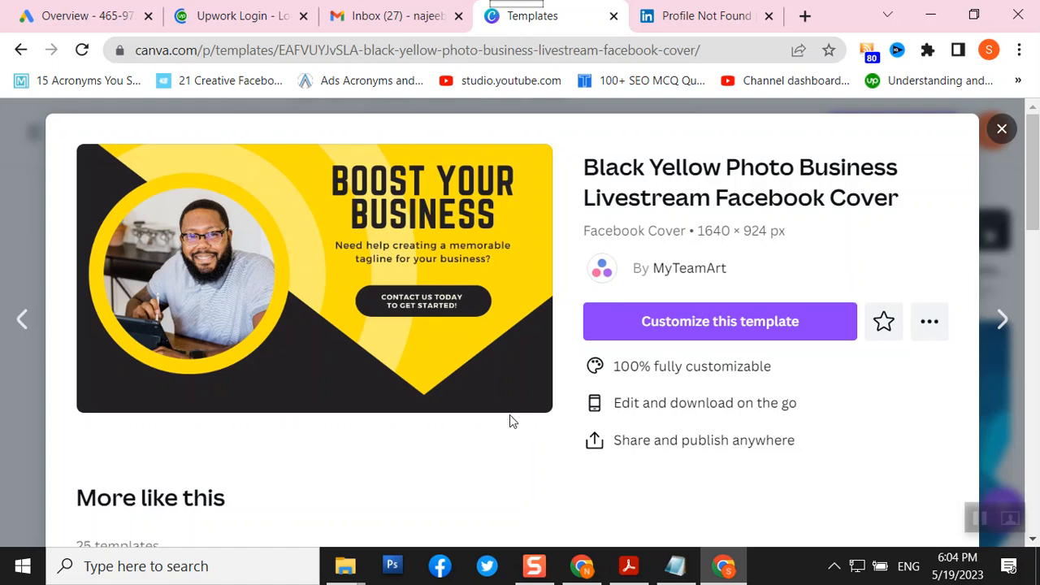
click(697, 336)
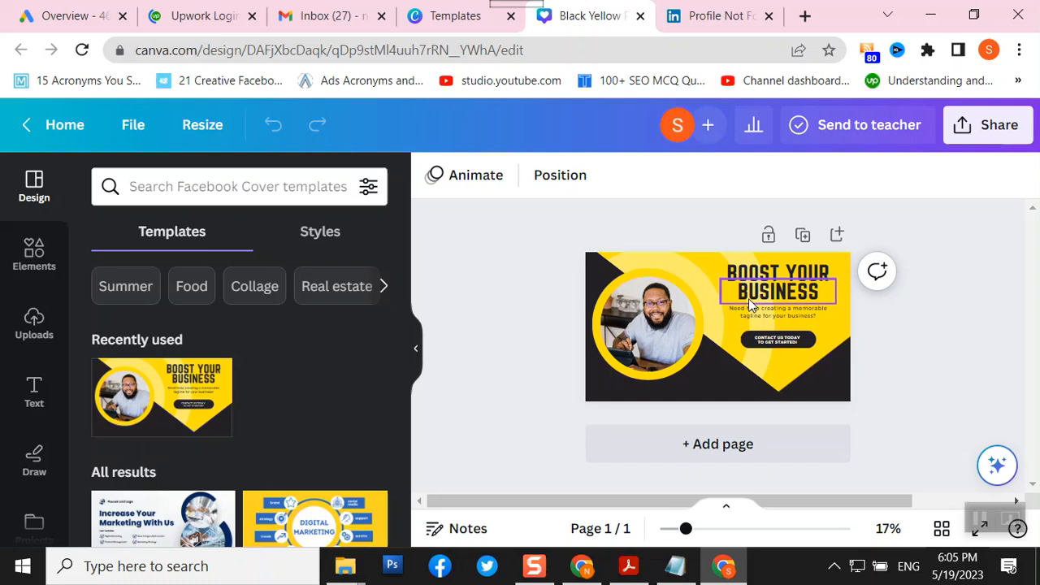
click(204, 132)
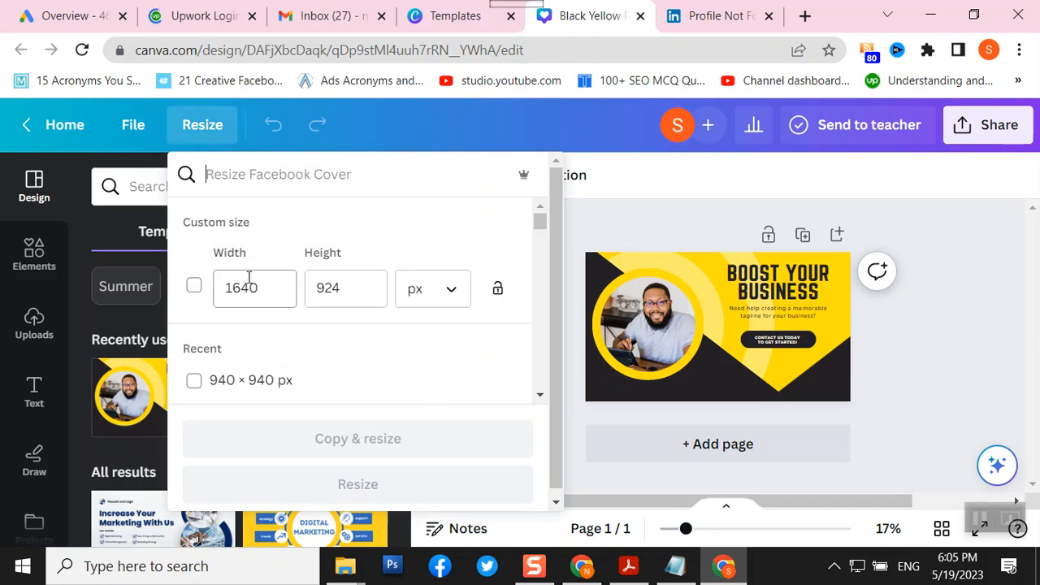
- Resize the design from 1640 × 924 to 1024 × 575 px and confirm the new size
drag(267, 288, 193, 288)
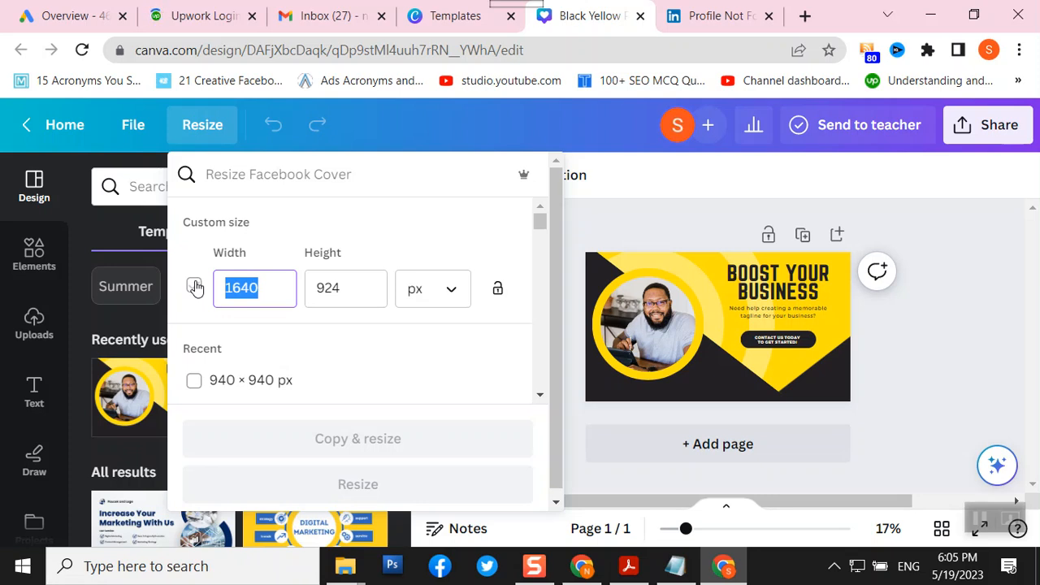
text(1024)
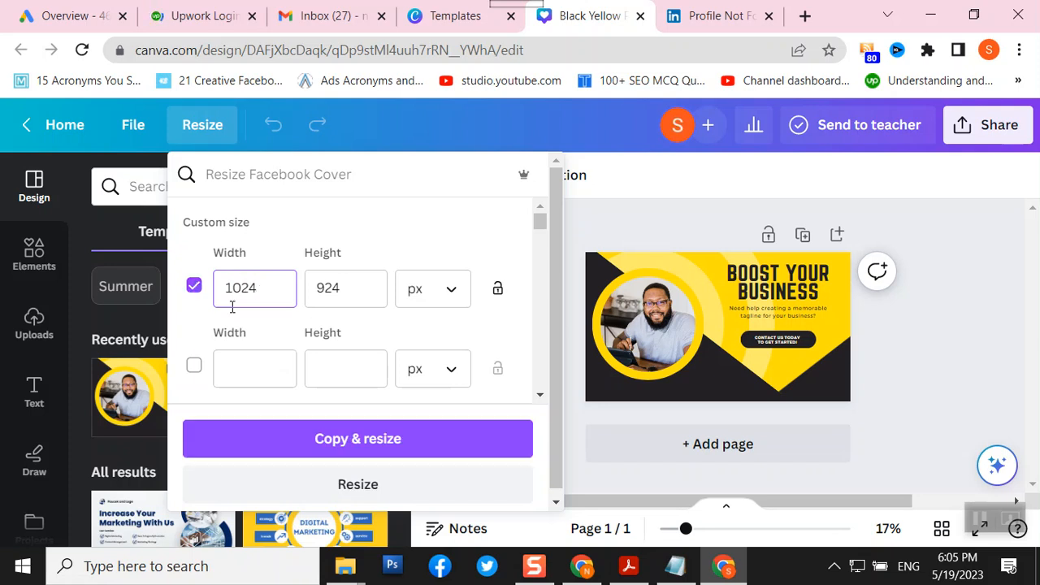
click(365, 288)
key(BackSpace)
key(BackSpace)
key(BackSpace)
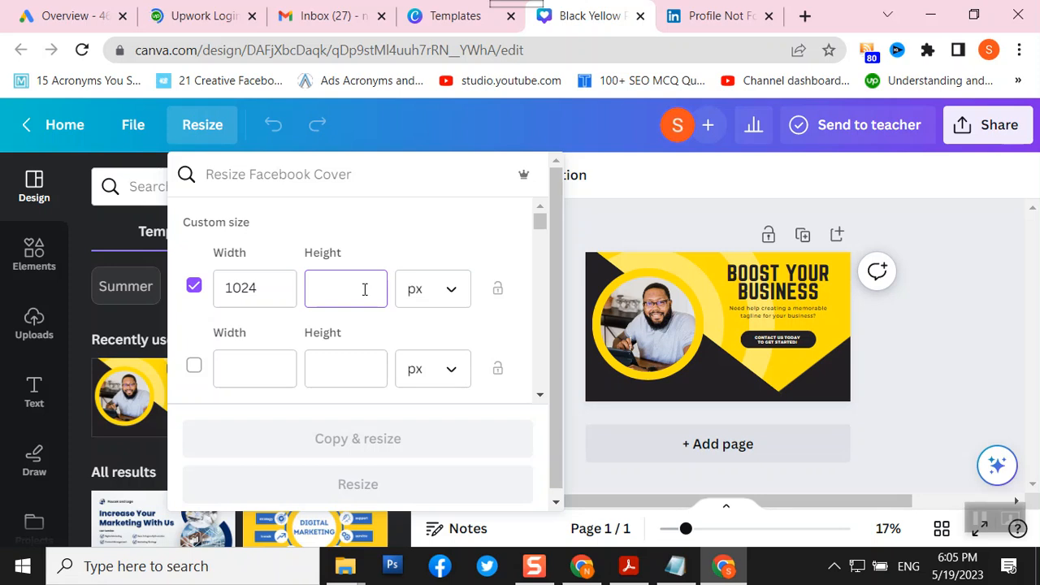
text(575)
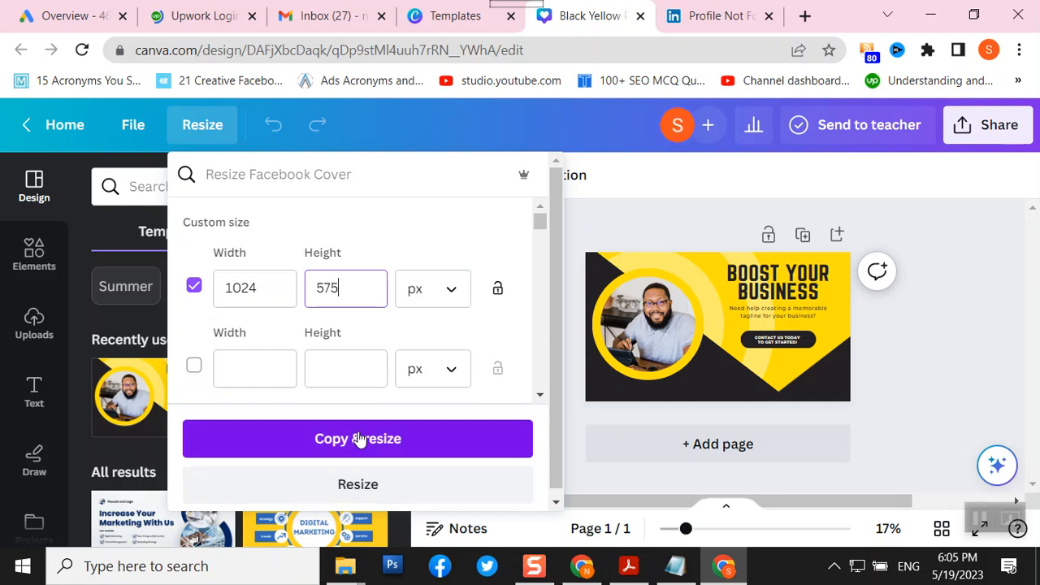
click(358, 485)
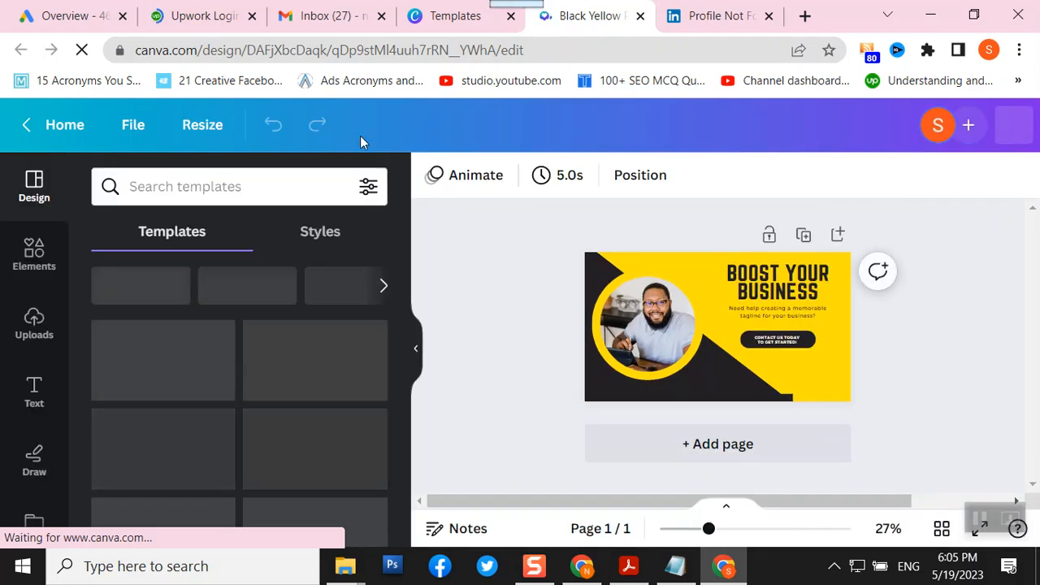
click(190, 131)
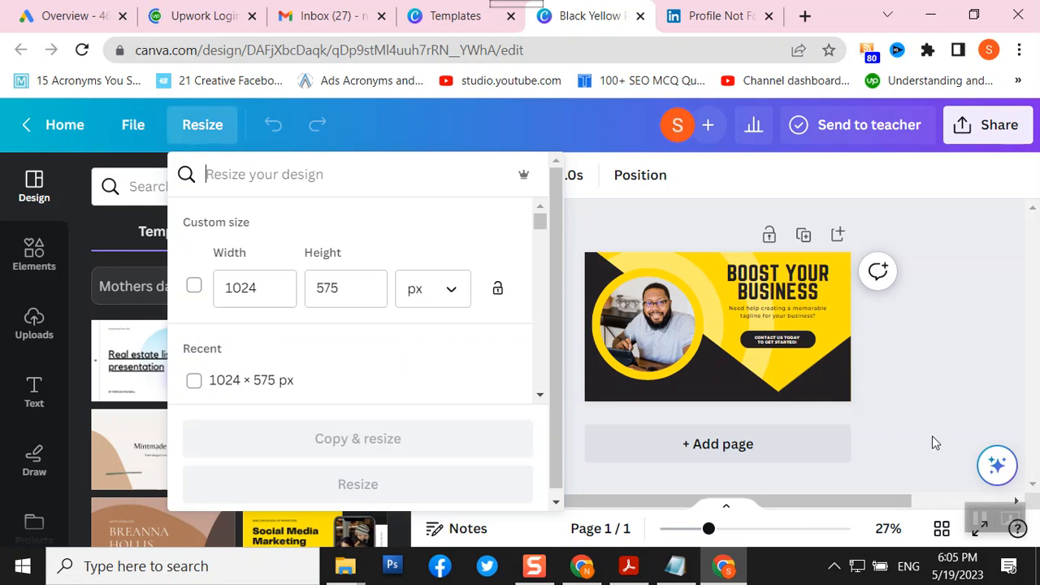
- Close the size options and zoom the design view from 27% to about 61%
click(921, 400)
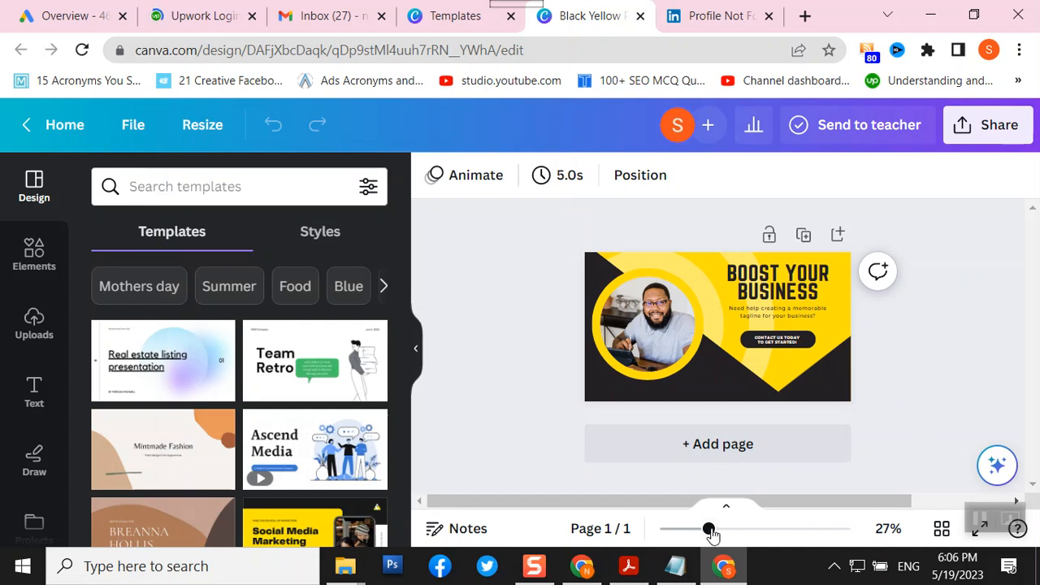
drag(710, 530, 747, 530)
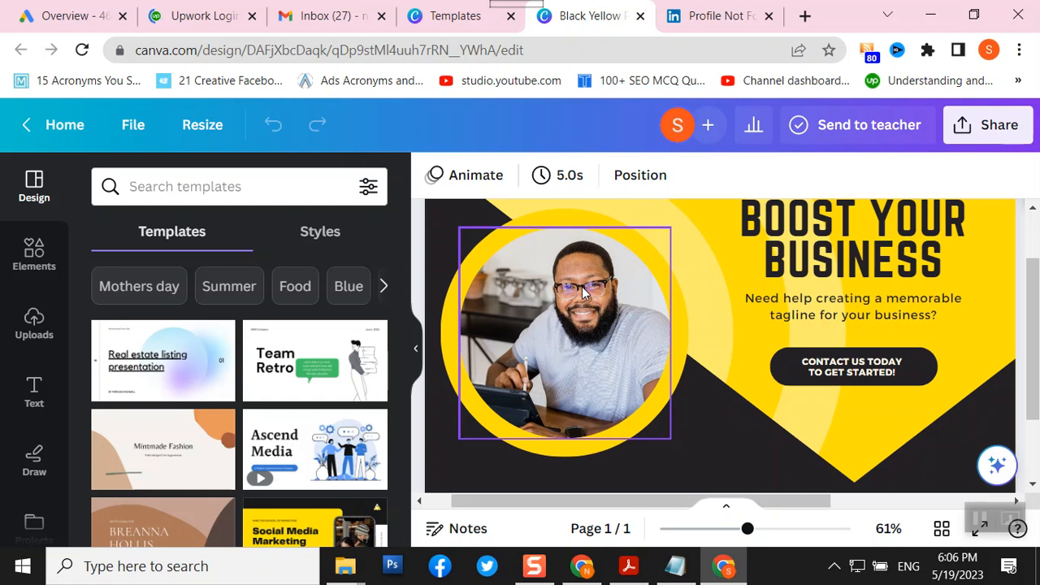
click(585, 333)
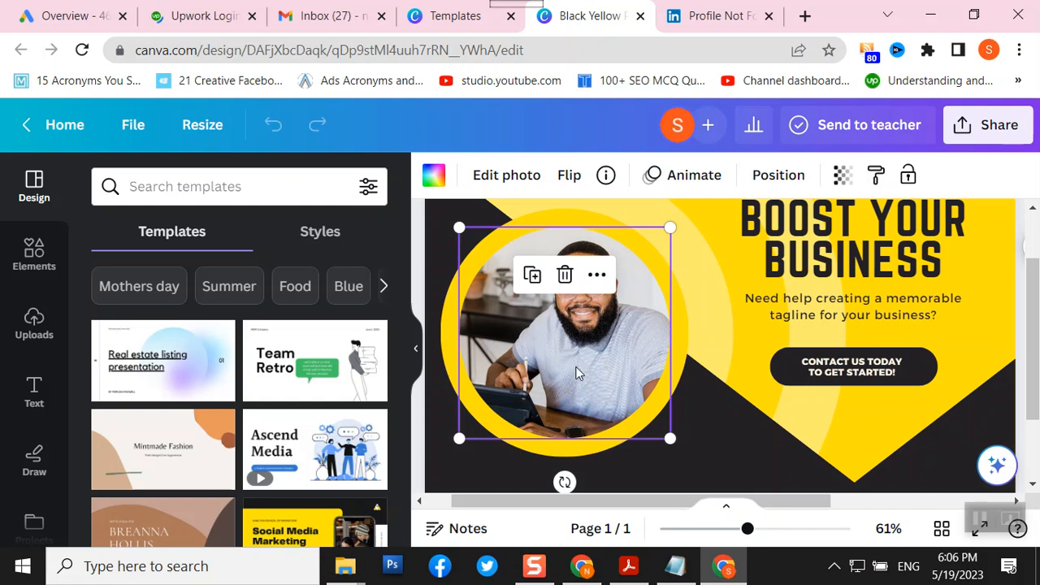
- Delete the man's photo from the circular frame, leaving an empty image placeholder
double_click(577, 374)
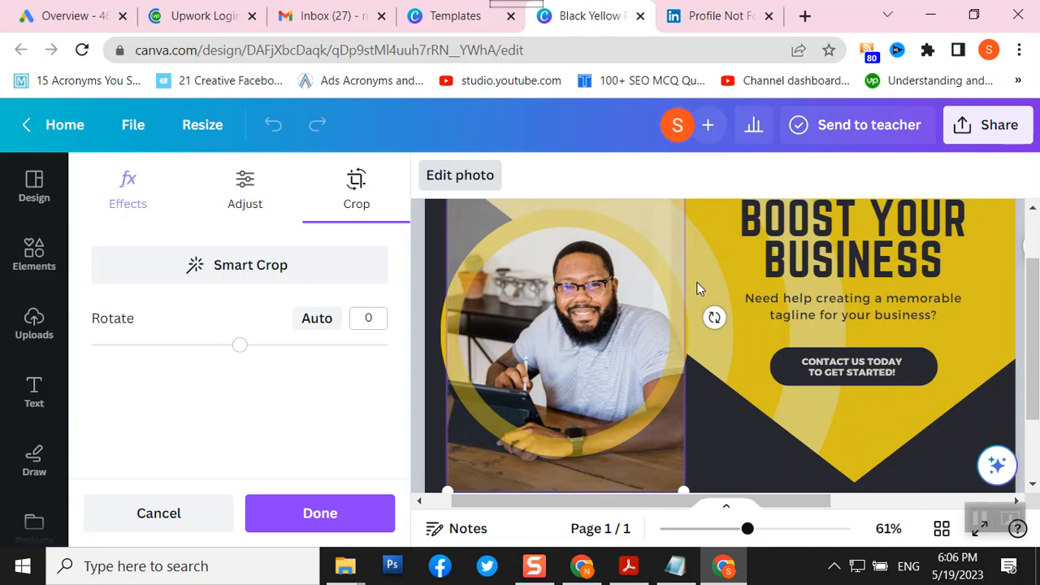
key(Delete)
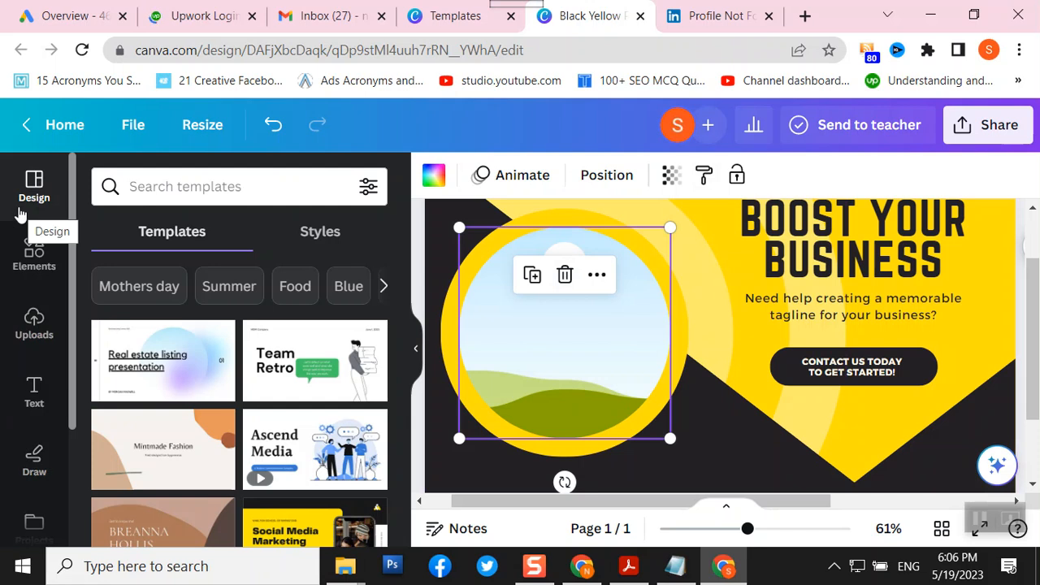
- Drop the second uploaded portrait, the man in the grey turtleneck, into the circular frame
click(35, 325)
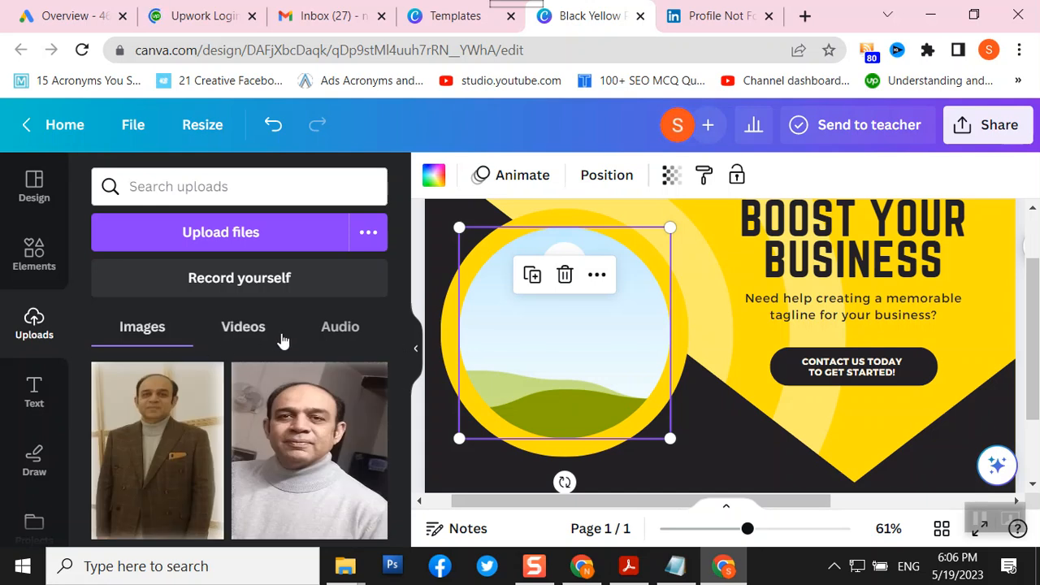
scroll(349, 393, down, 10)
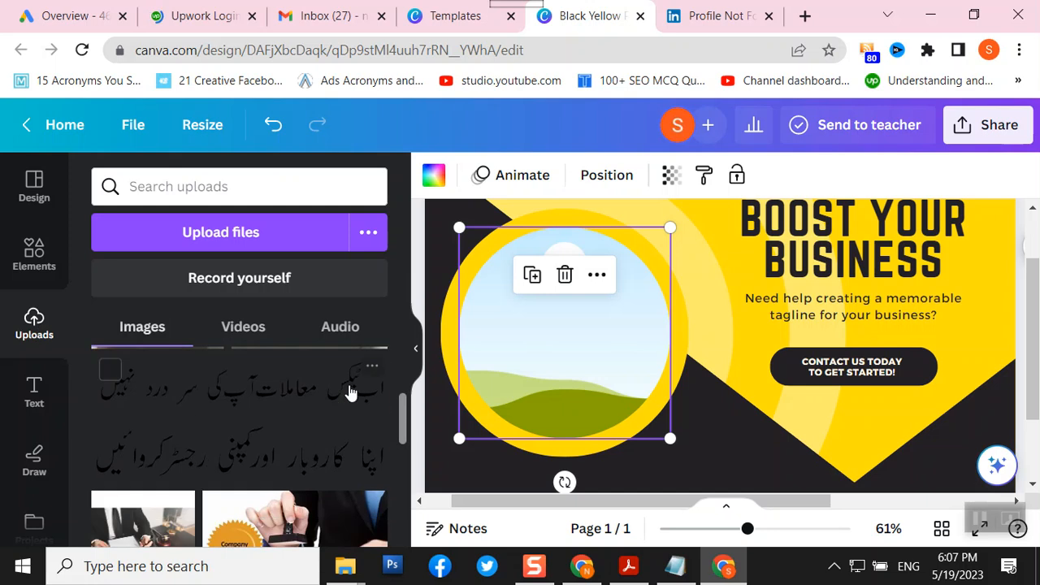
scroll(349, 393, down, 1)
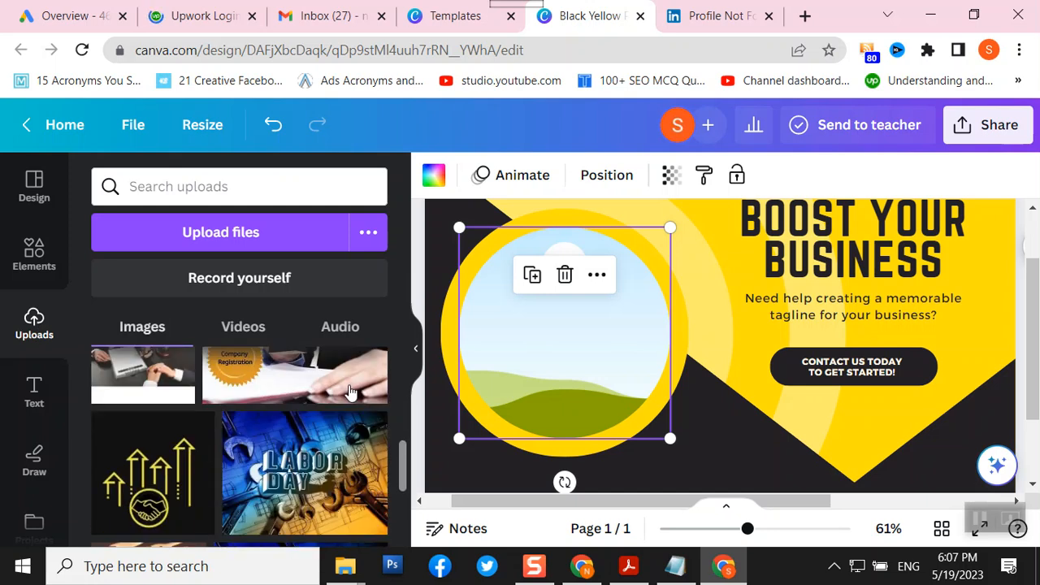
scroll(349, 393, down, 2)
scroll(349, 393, up, 4)
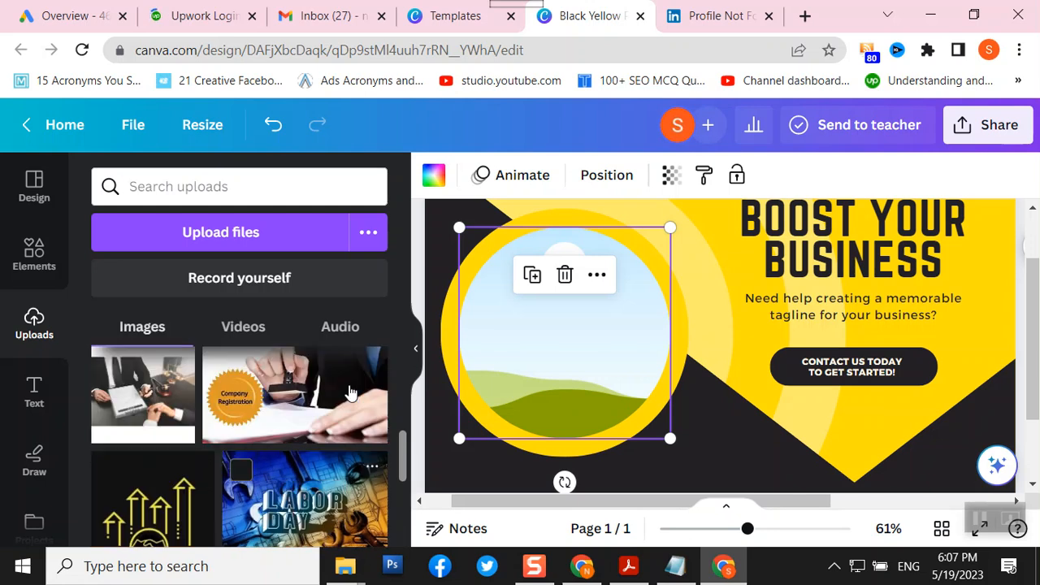
scroll(349, 394, up, 5)
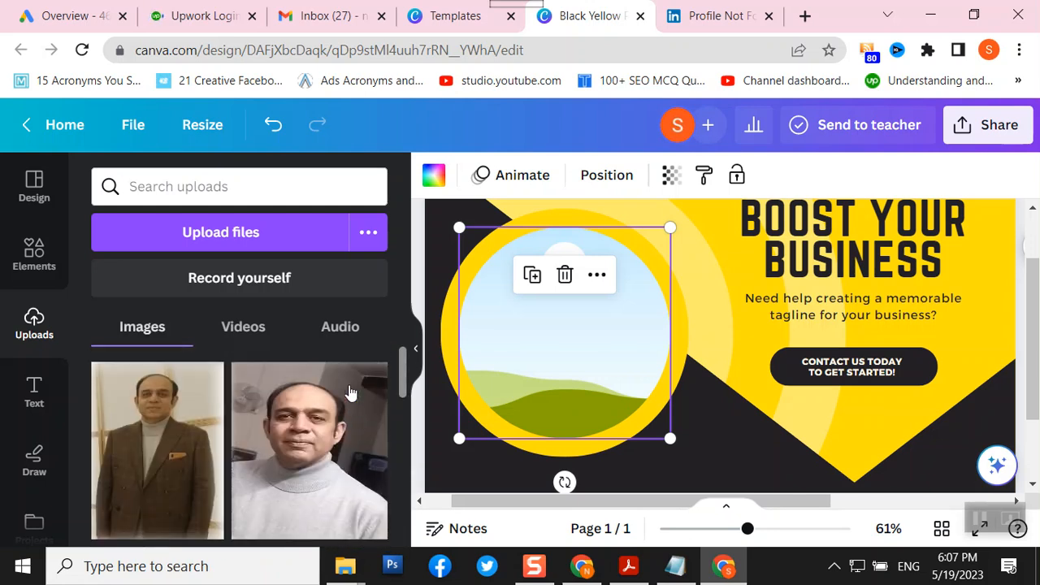
click(309, 480)
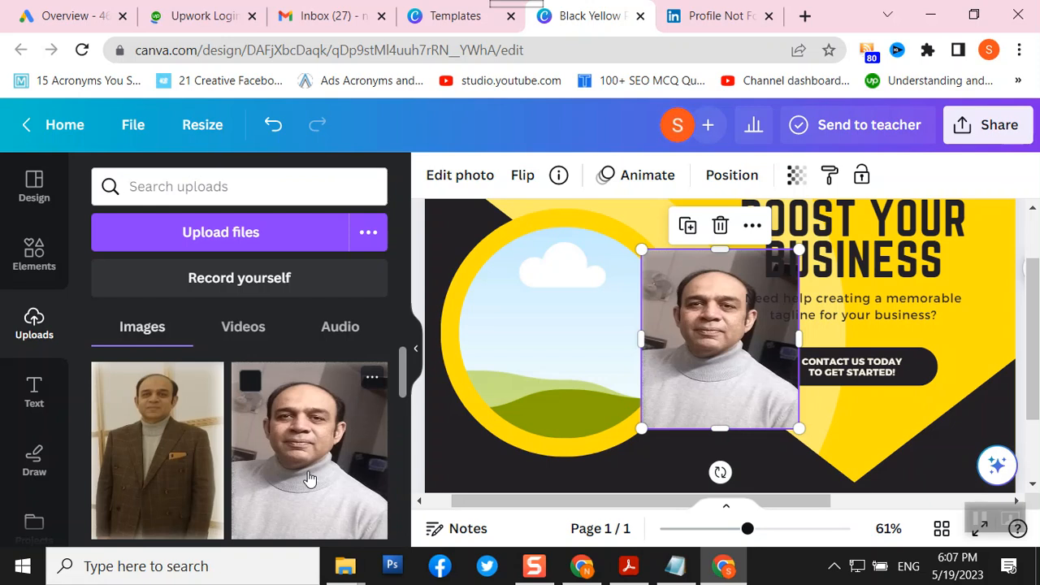
drag(762, 377, 646, 374)
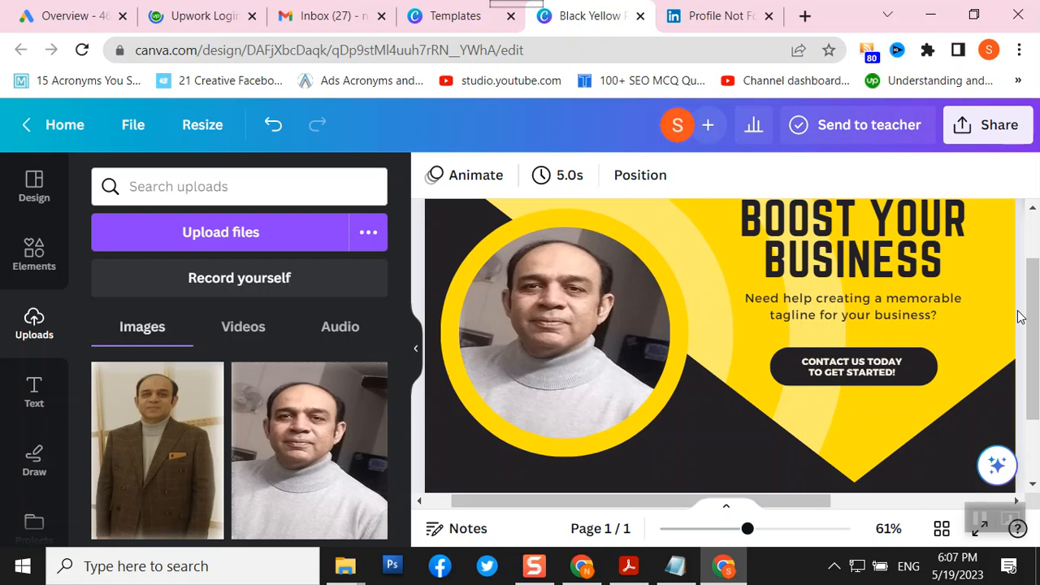
drag(1033, 275, 1032, 251)
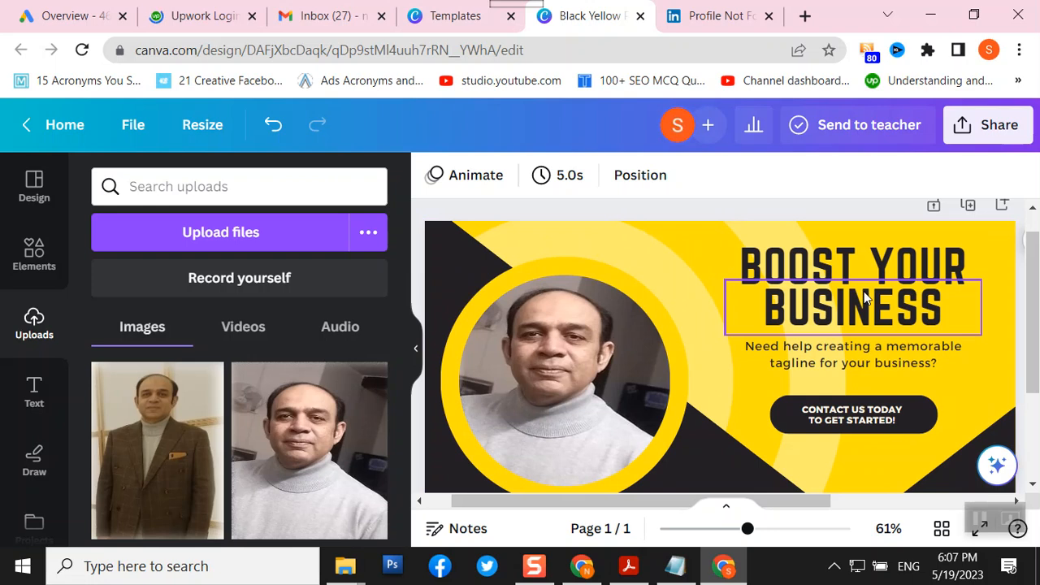
- Replace 'BOOST YOUR' with 'DZ DIGITAL' and nudge that heading line slightly upward
double_click(806, 264)
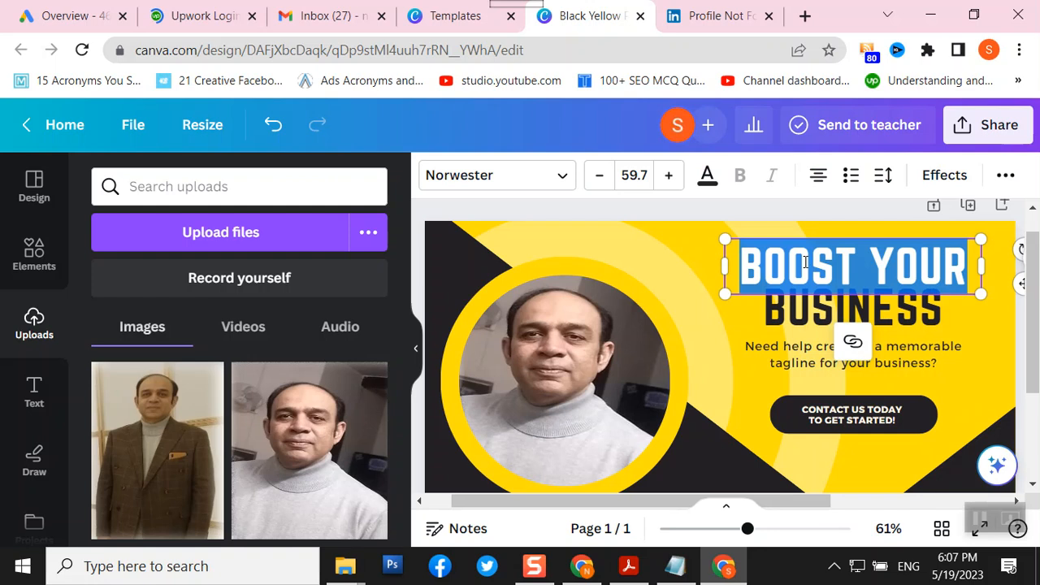
text(KZ )
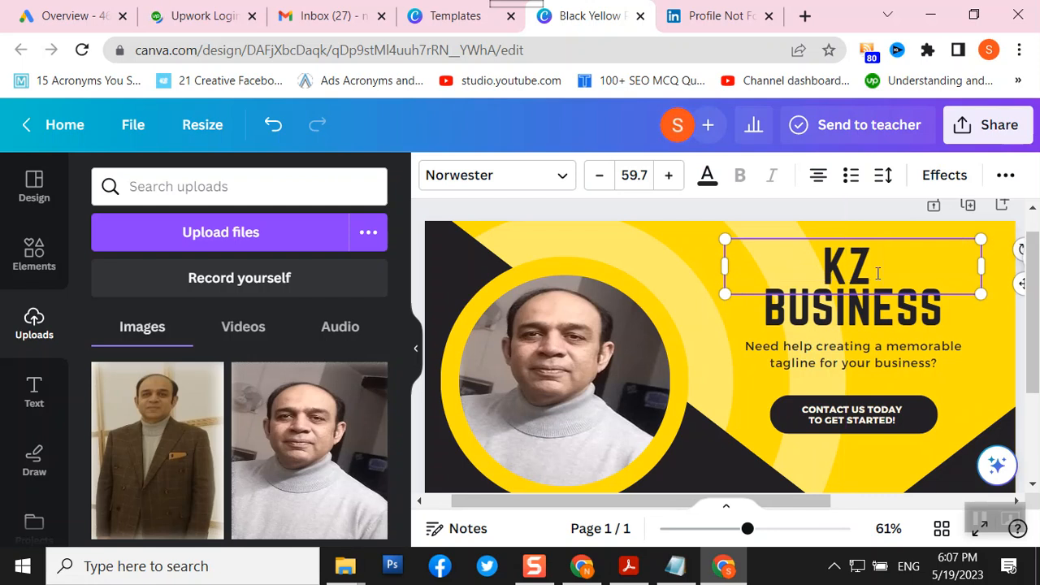
text(DIGITAL)
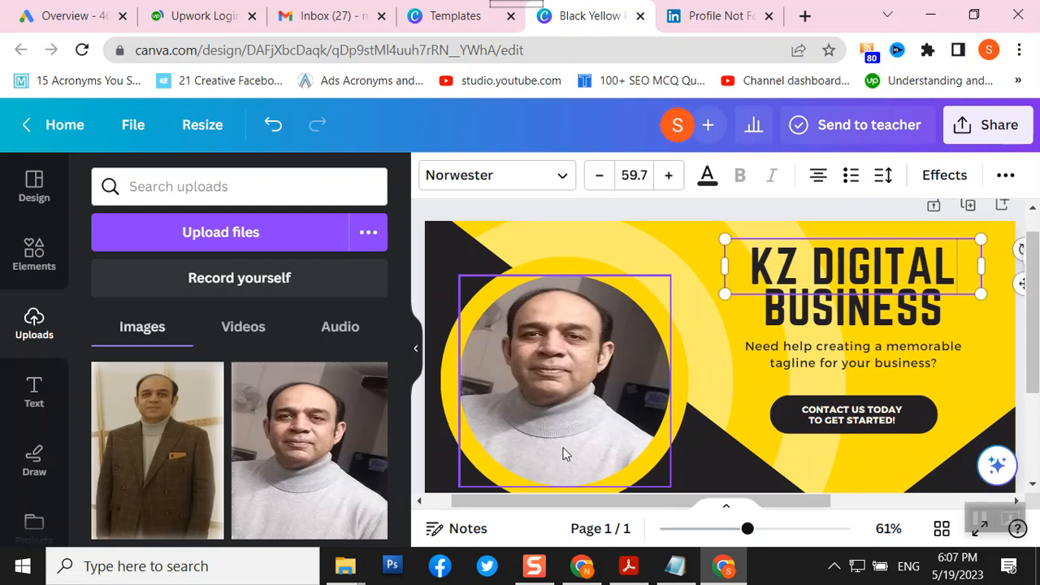
drag(800, 262, 739, 260)
text(DZ)
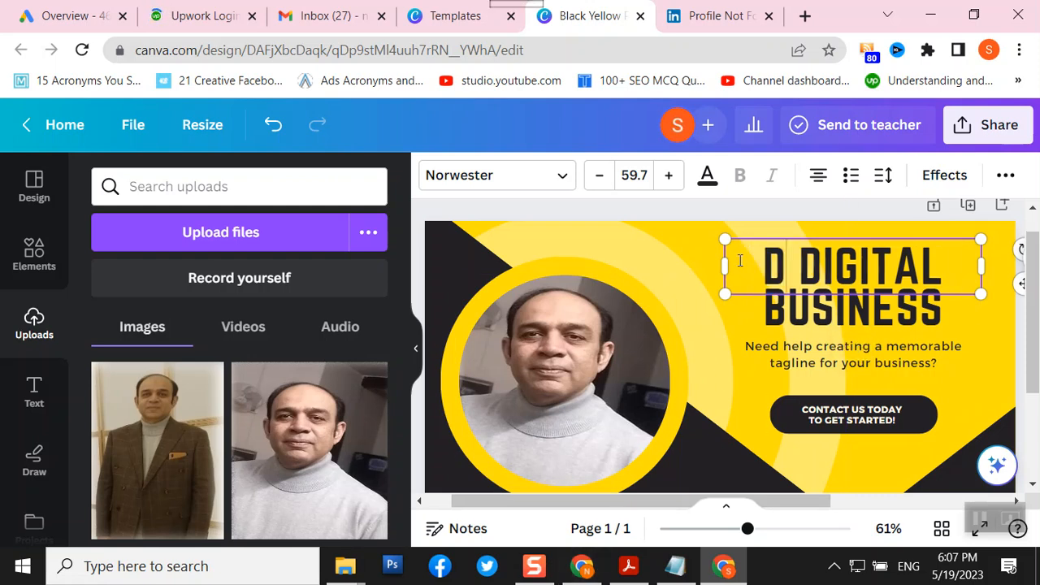
click(416, 284)
click(848, 309)
drag(789, 266, 789, 256)
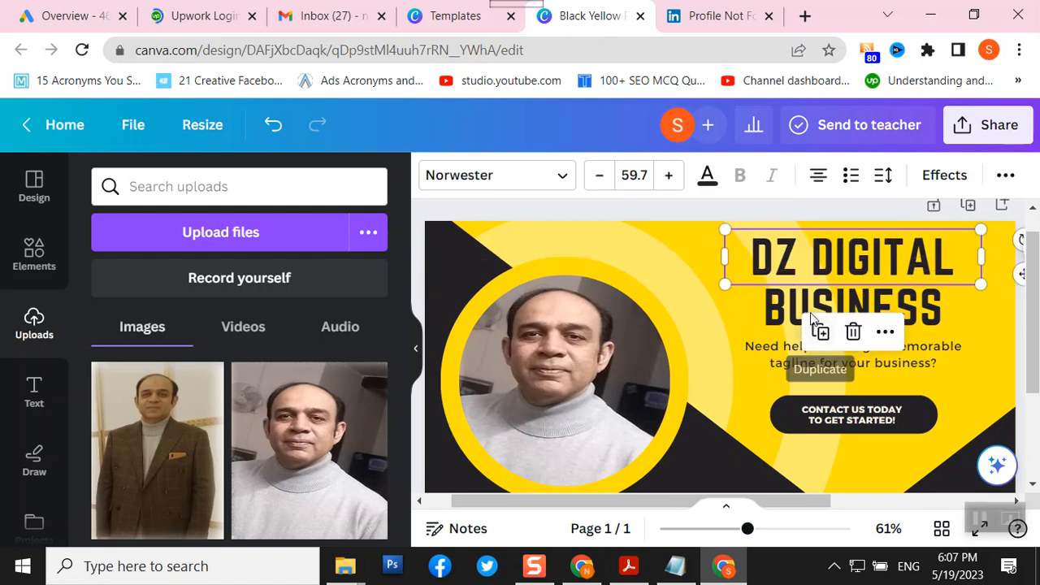
- Change the 'BUSINESS' line to 'MARKETING', correcting the typo
double_click(788, 307)
double_click(788, 307)
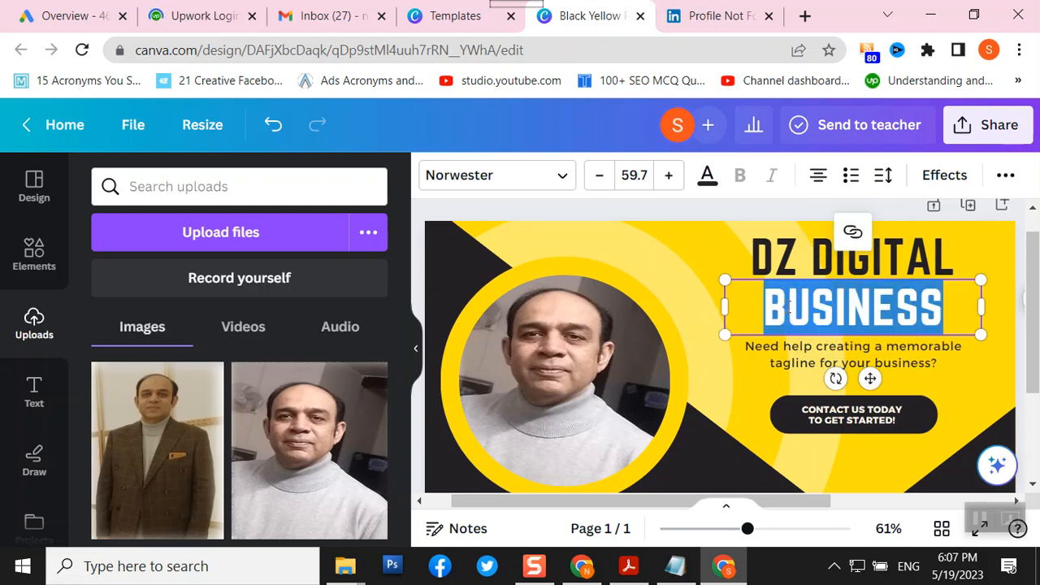
text(MARKWTING)
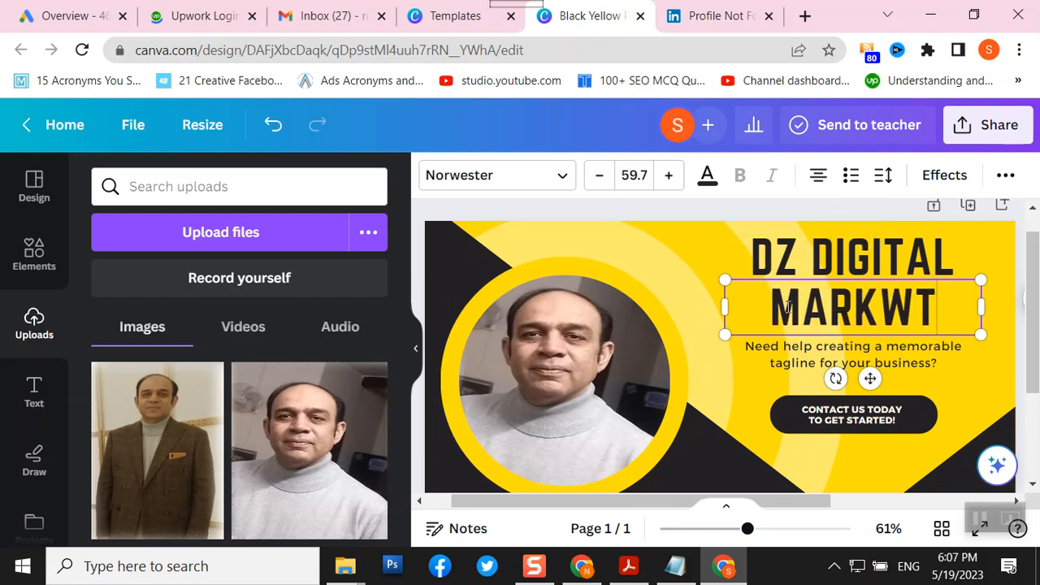
key(BackSpace)
key(BackSpace)
key(BackSpace)
key(BackSpace)
key(BackSpace)
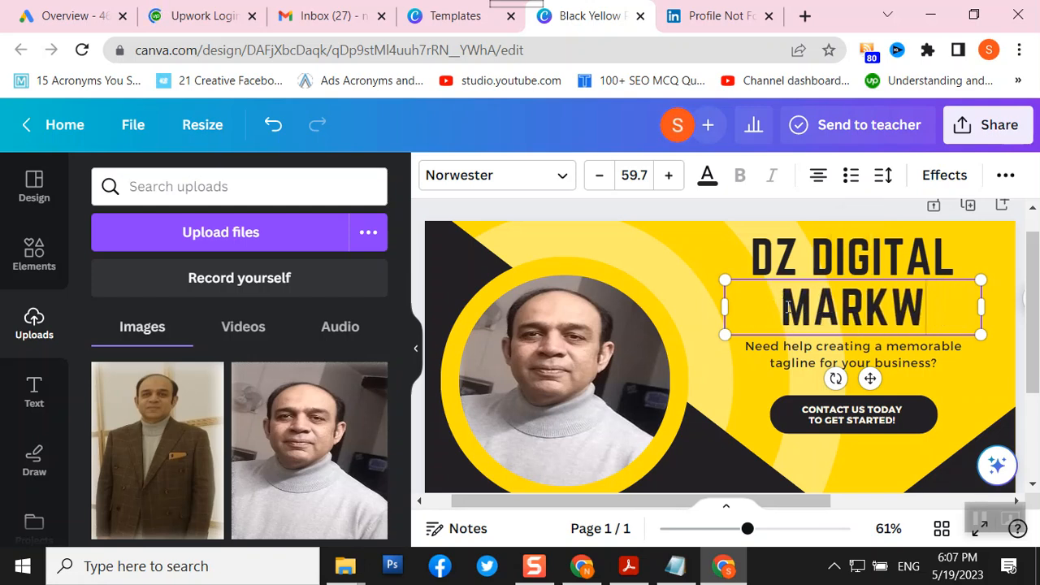
text(ETING)
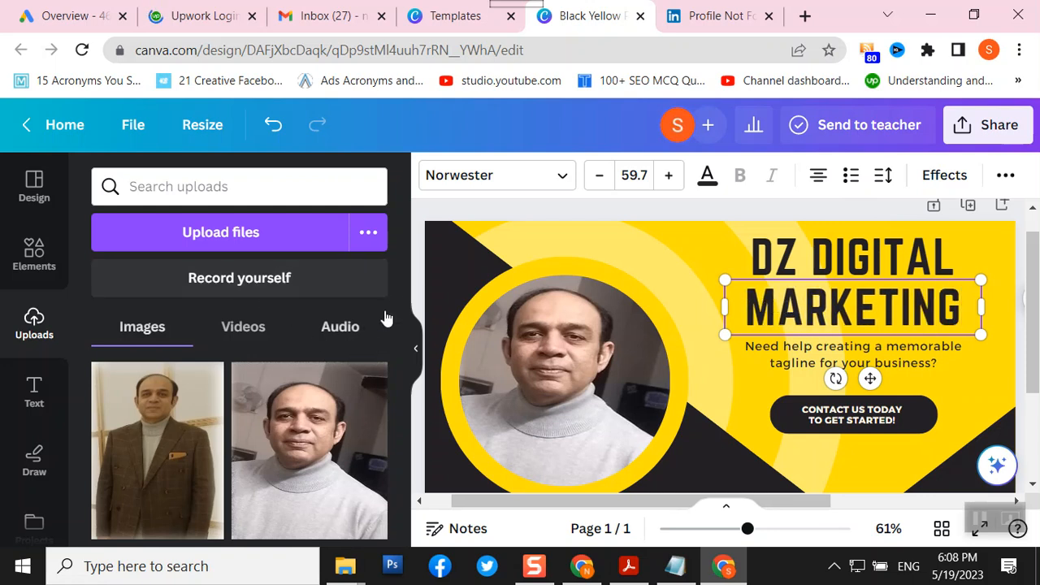
click(420, 280)
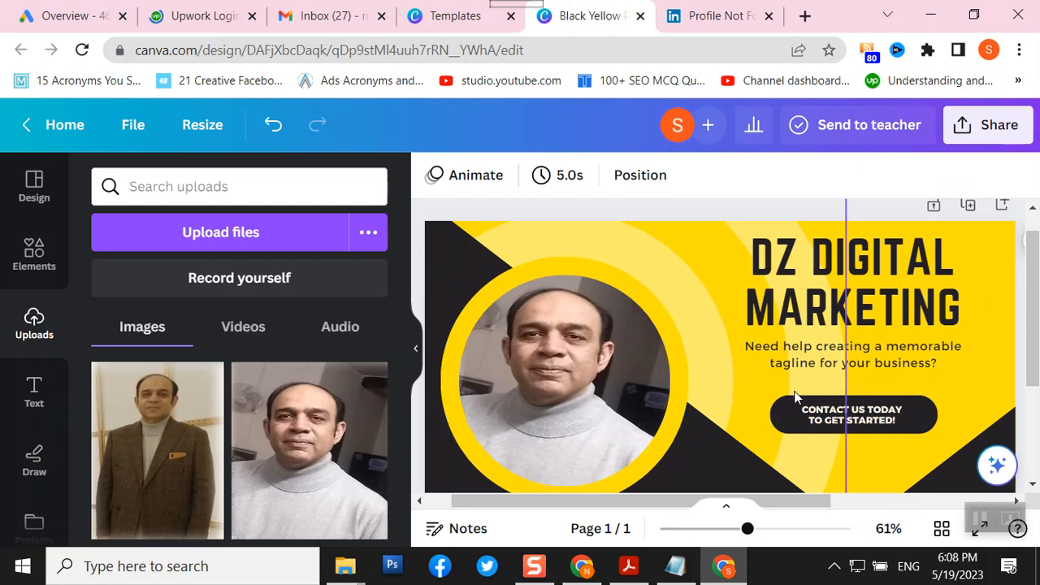
- Erase the template tagline under the DZ DIGITAL MARKETING headline and delete its leftover text box
triple_click(880, 347)
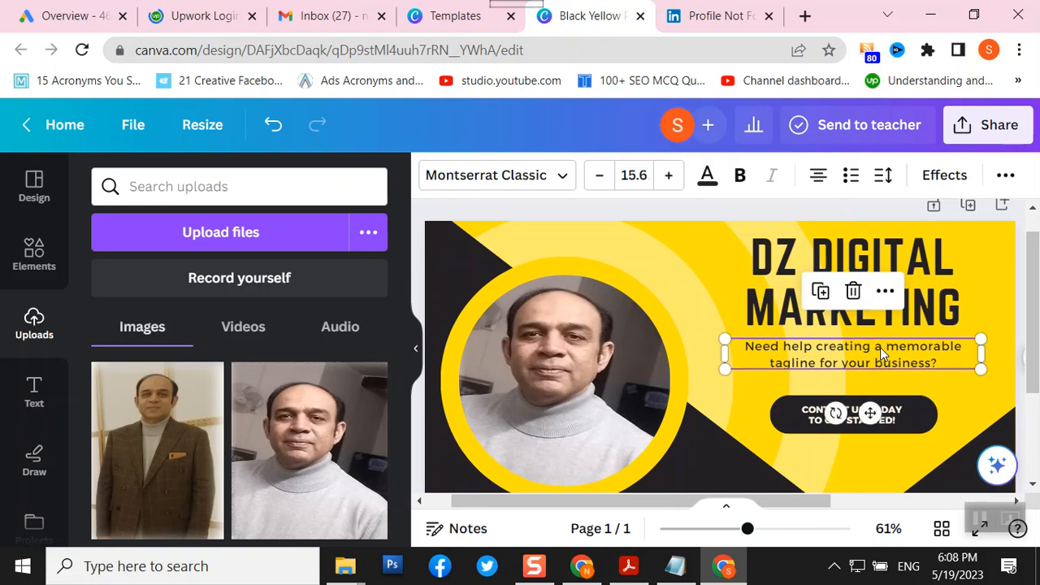
triple_click(805, 363)
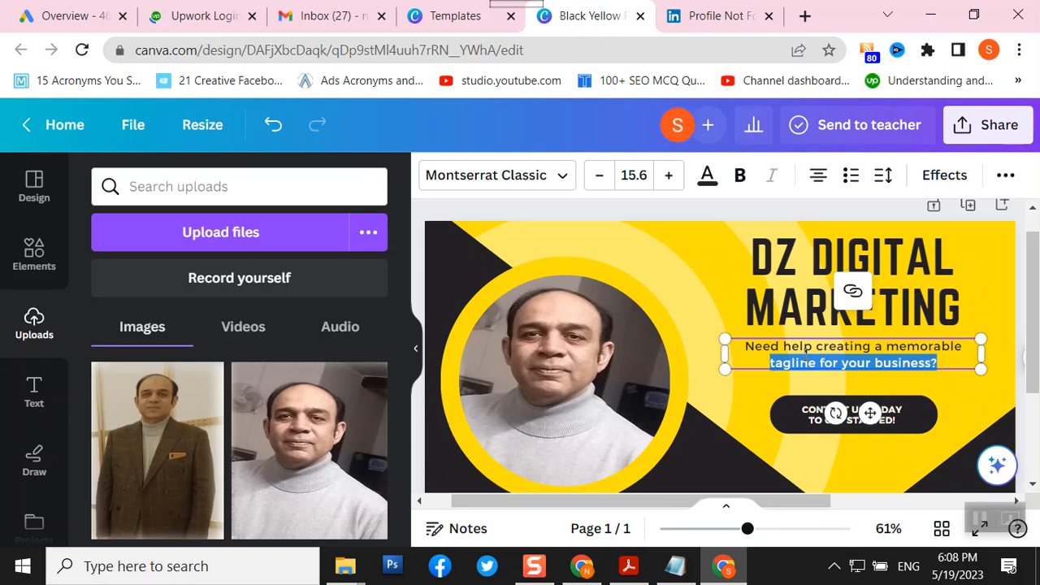
key(BackSpace)
key(BackSpace)
key(BackSpace)
key(BackSpace)
key(BackSpace)
key(BackSpace)
key(BackSpace)
key(BackSpace)
key(BackSpace)
key(BackSpace)
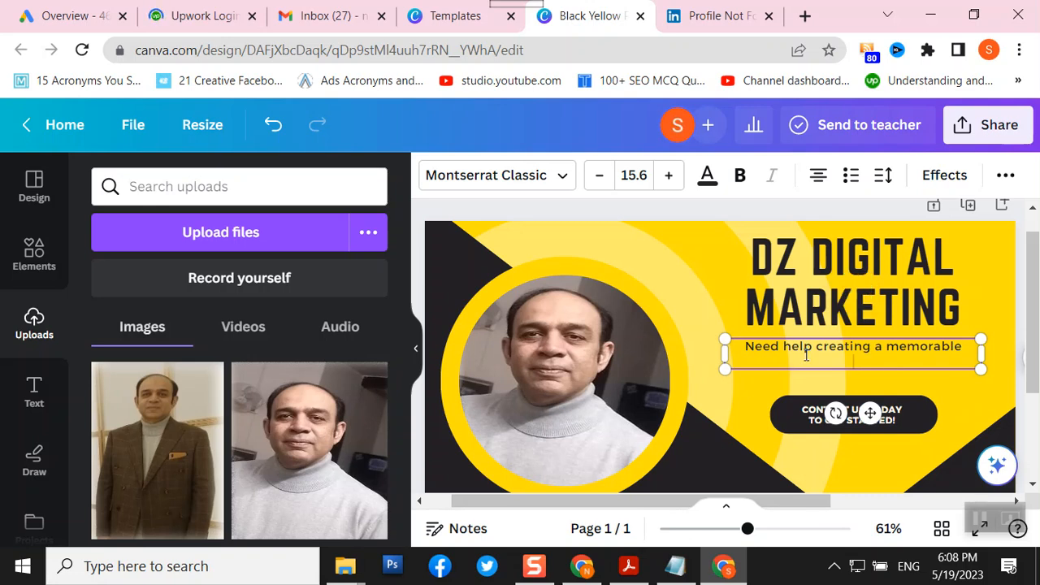
key(BackSpace)
key(BackSpace)
key(BackSpace)
key(BackSpace)
key(BackSpace)
key(BackSpace)
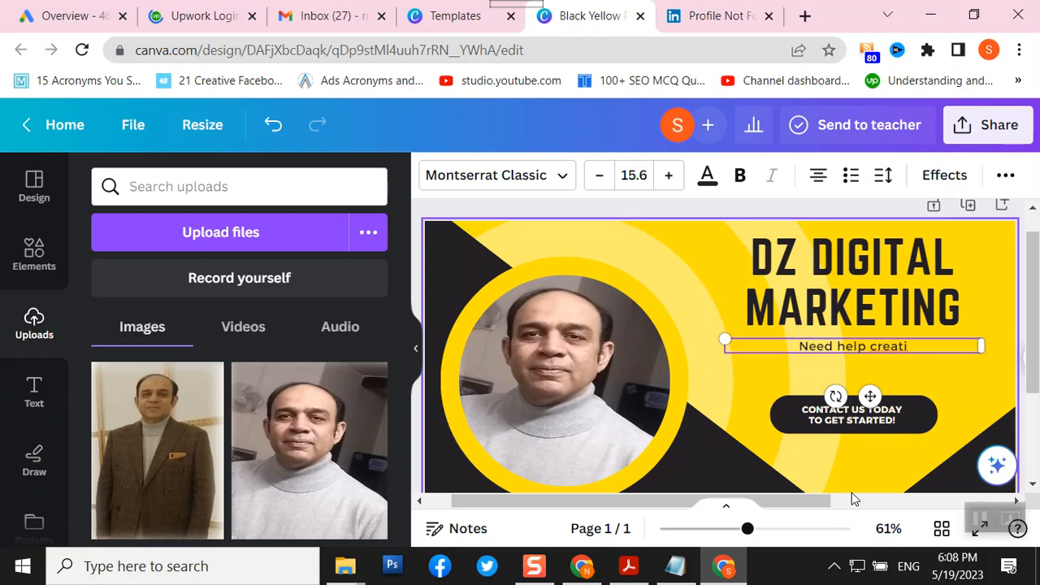
click(724, 318)
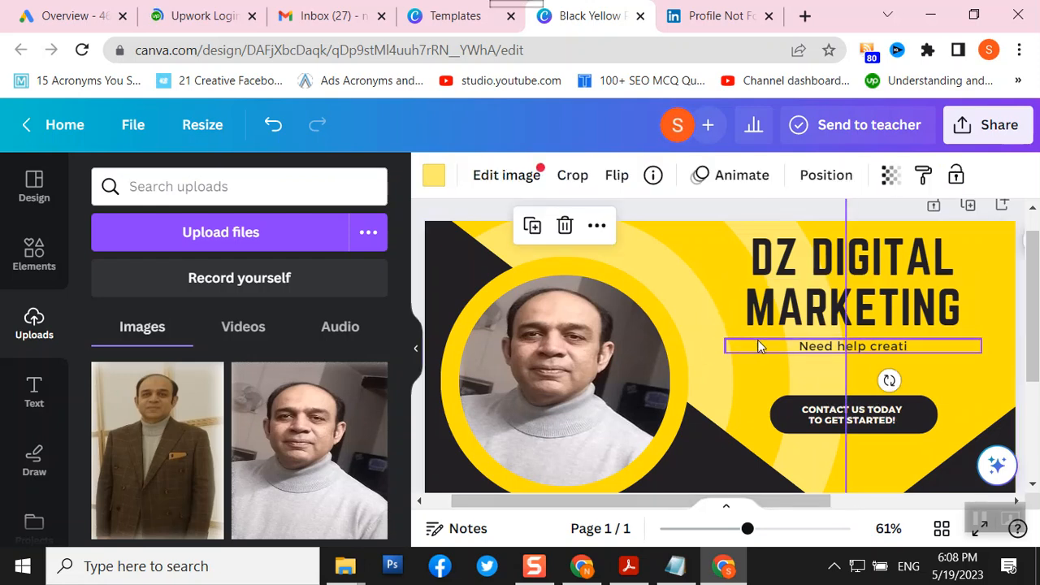
click(795, 351)
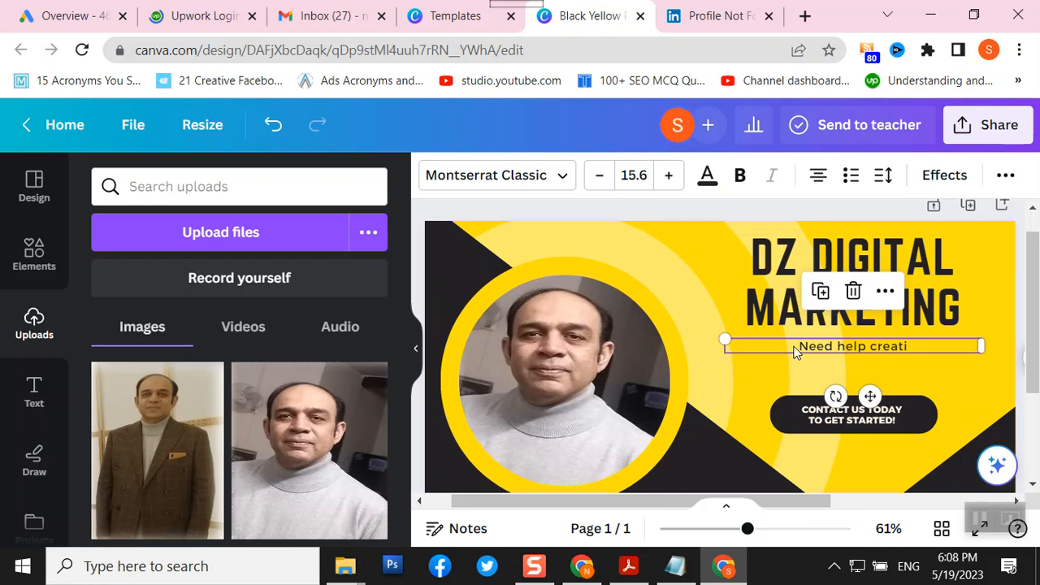
key(Delete)
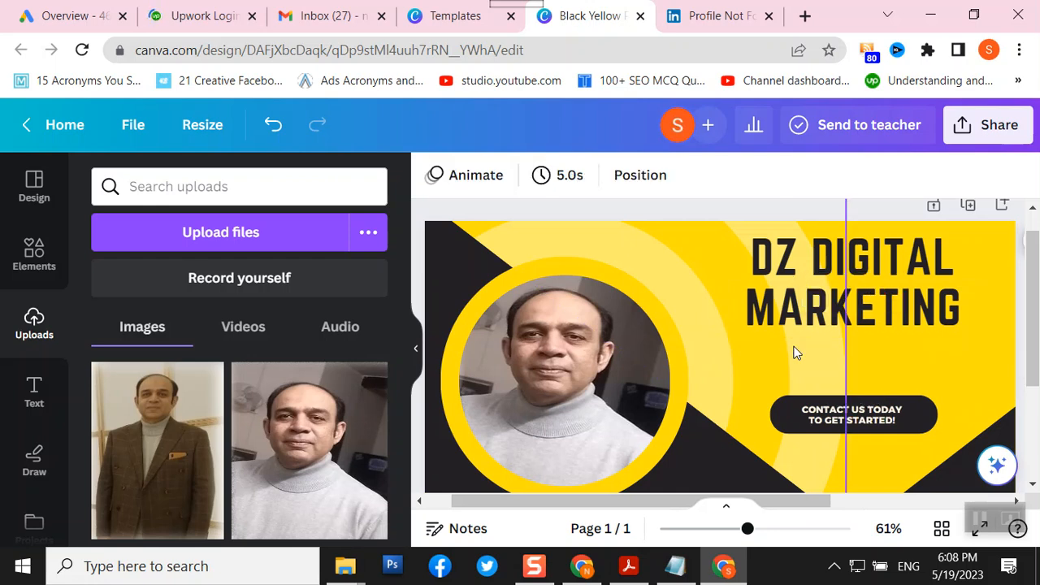
- Add a body text box reading 'We Provide Complete Digital Marketing Services and Training'
click(33, 397)
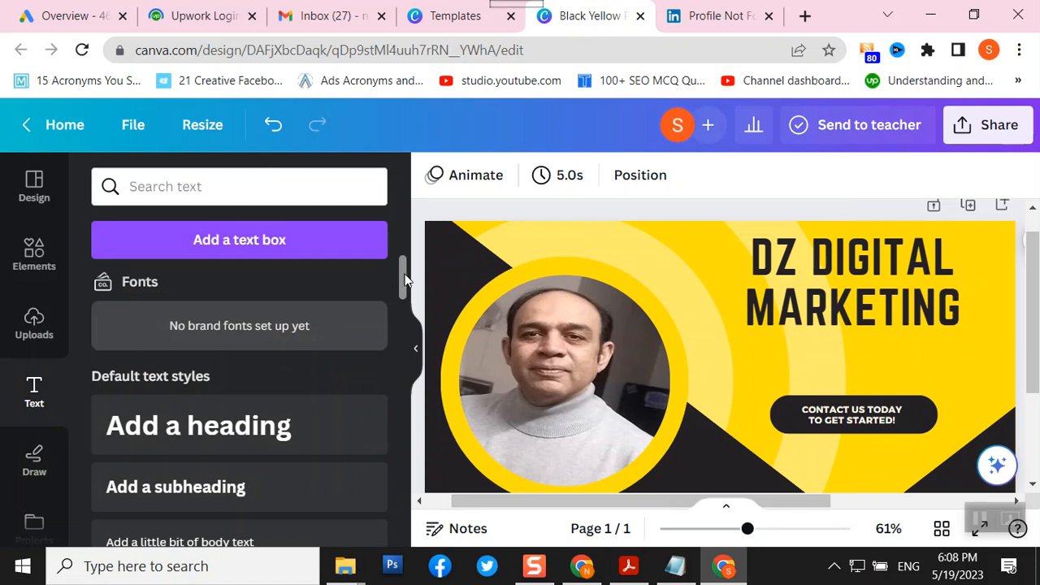
drag(403, 275, 399, 295)
click(255, 401)
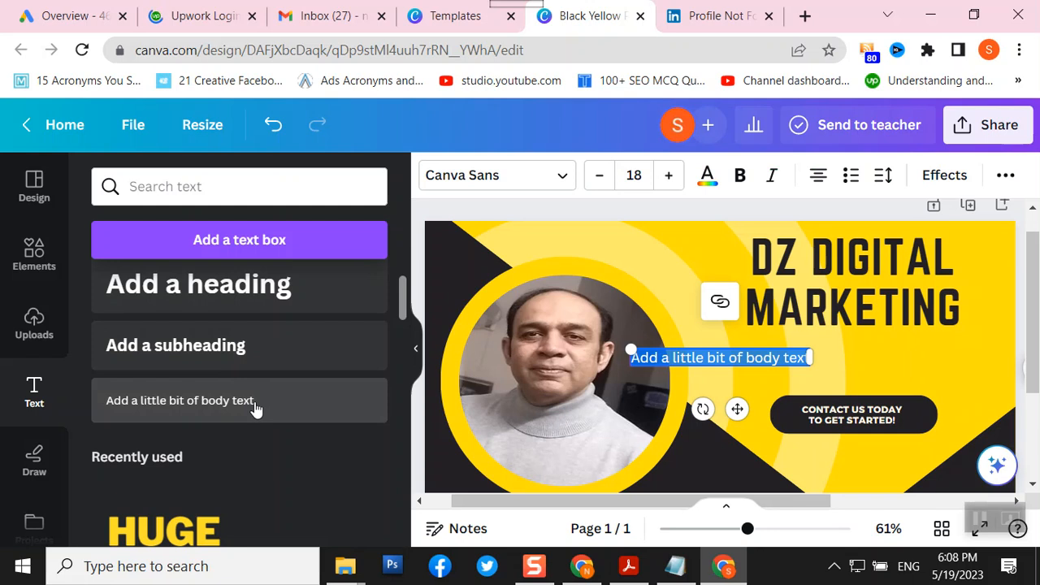
text(We)
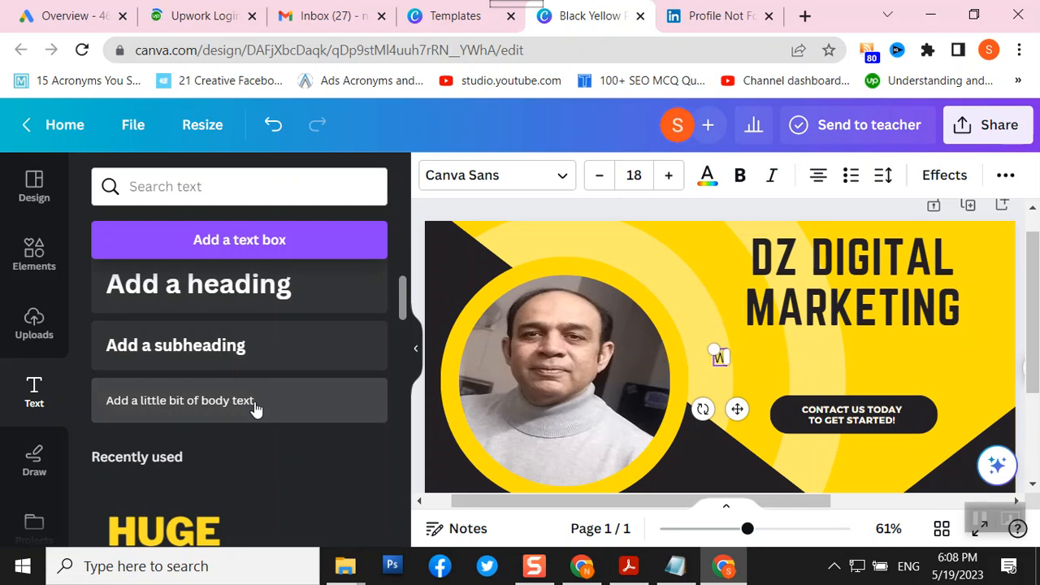
text( PRovd)
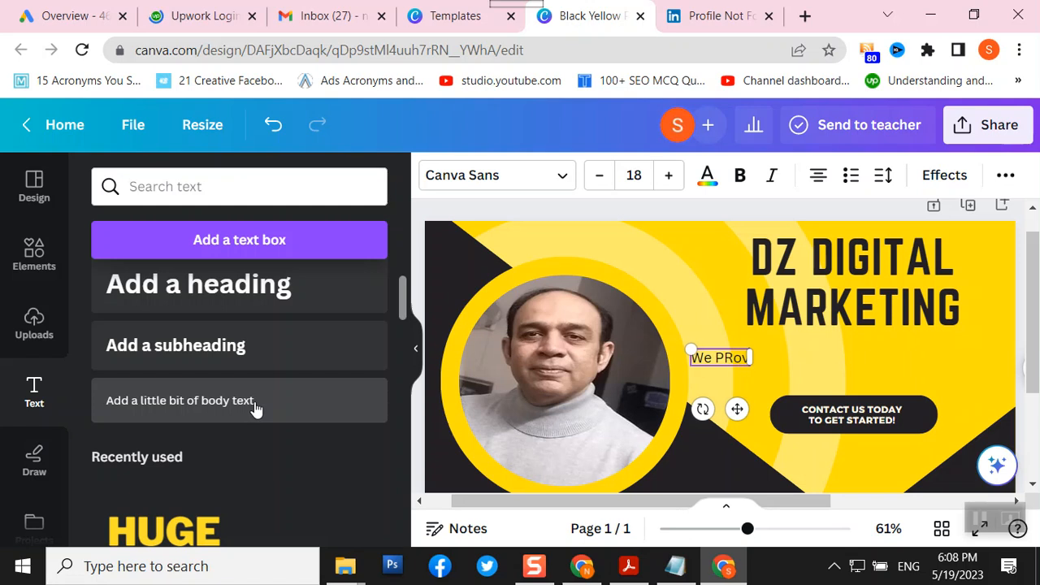
key(BackSpace)
key(BackSpace)
key(BackSpace)
key(BackSpace)
text(rovide)
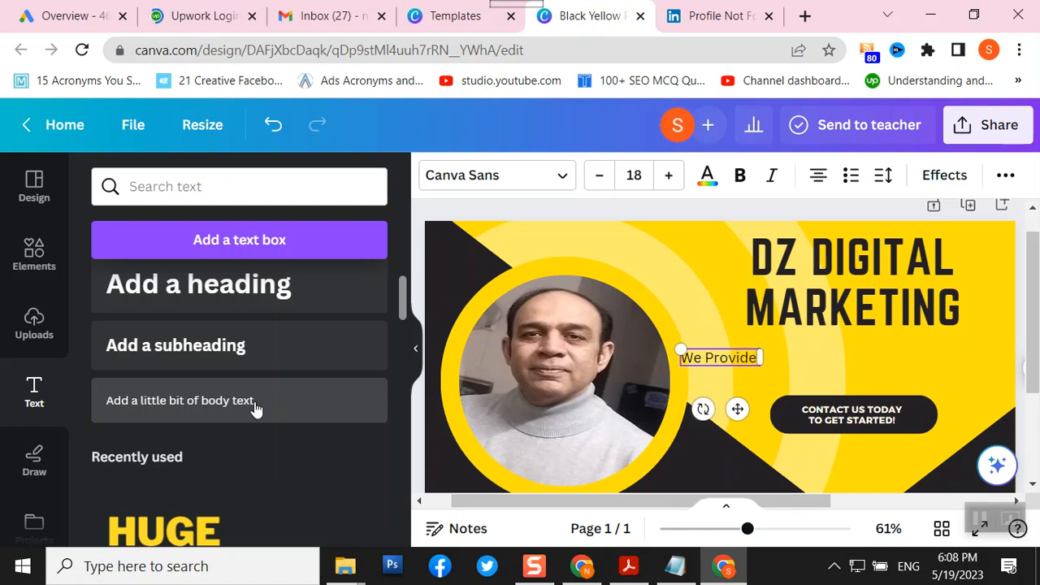
text( Complete)
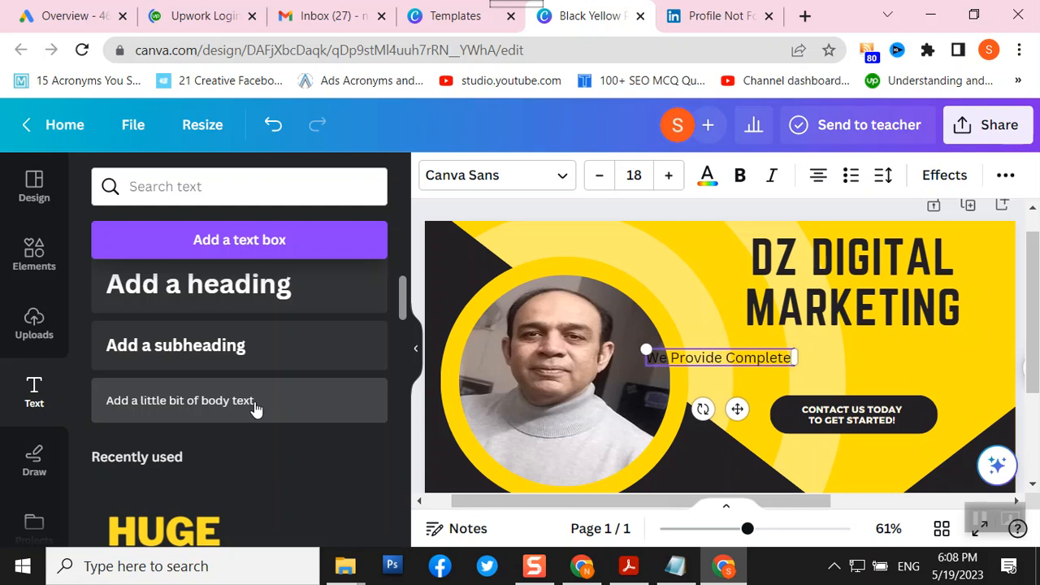
text( Digital)
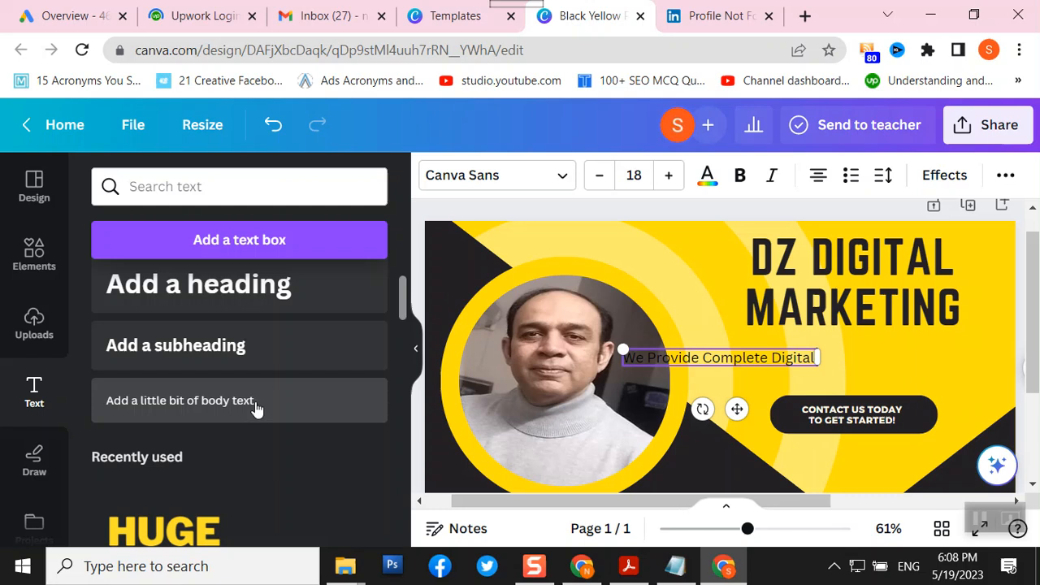
text( Marketing)
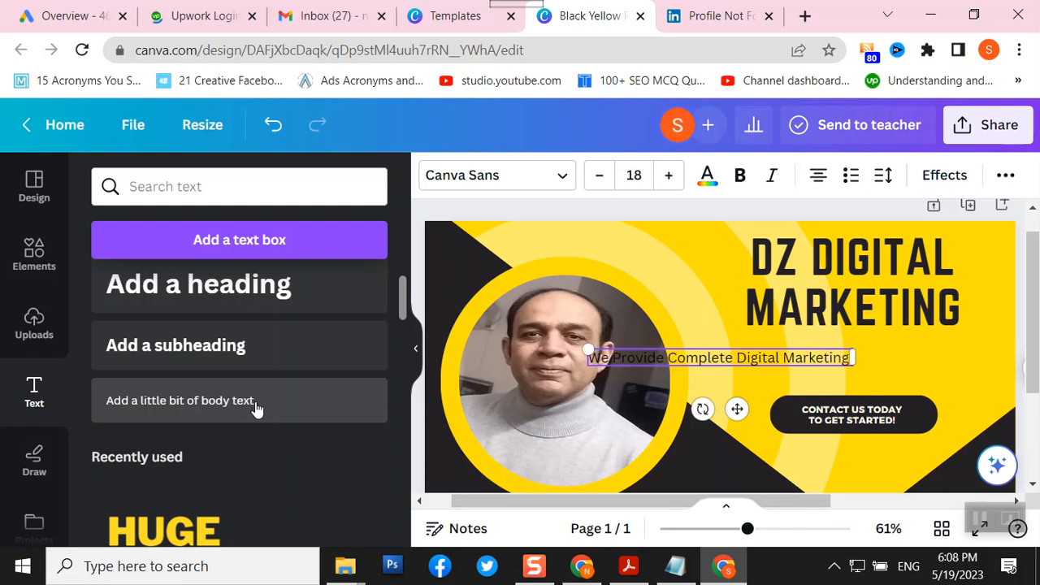
text( Services)
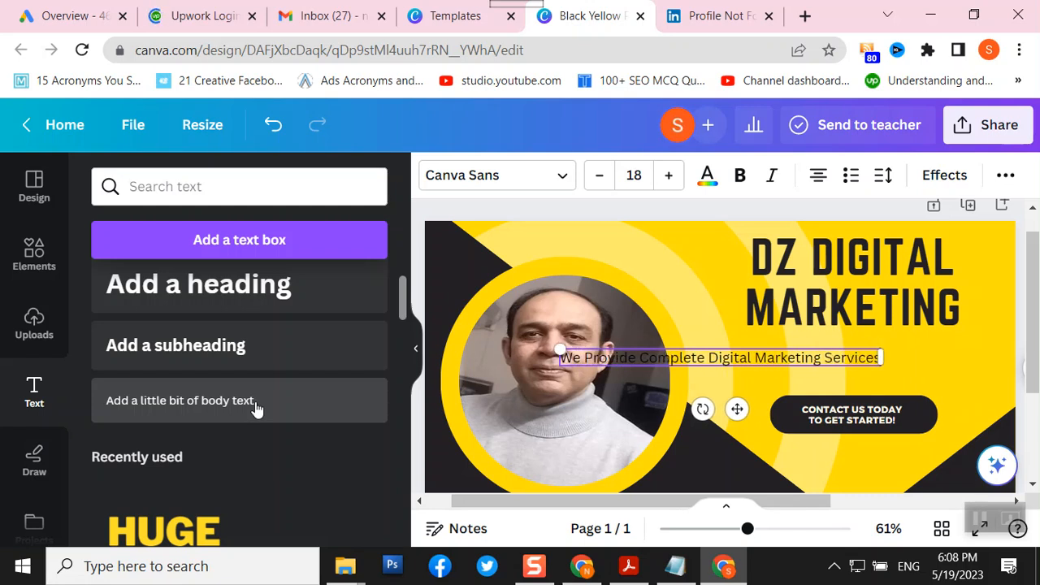
text( and)
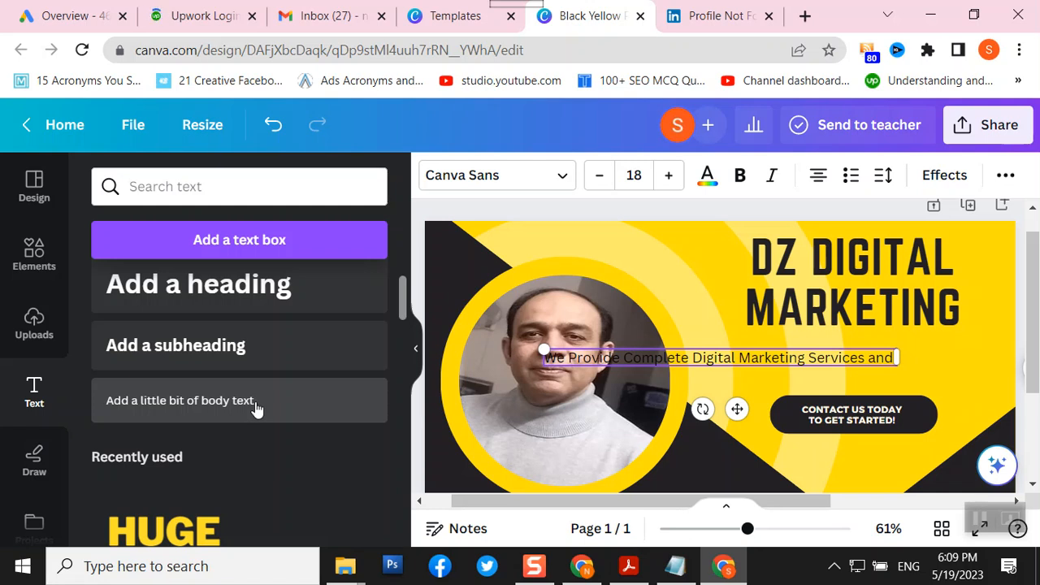
text(Training)
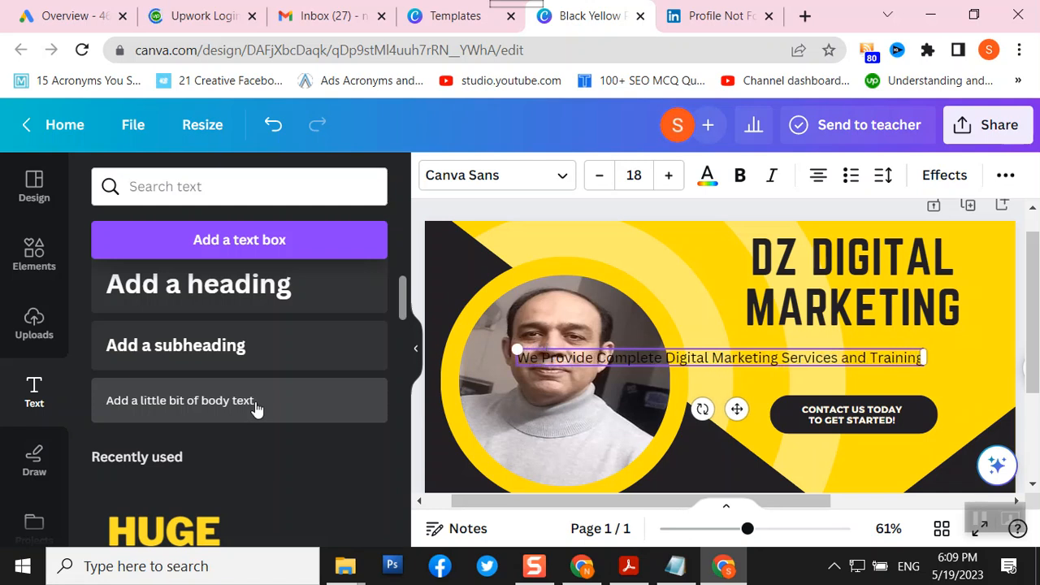
- Break the tagline onto two lines after 'Marketing' and place it under the MARKETING heading
click(780, 360)
key(Return)
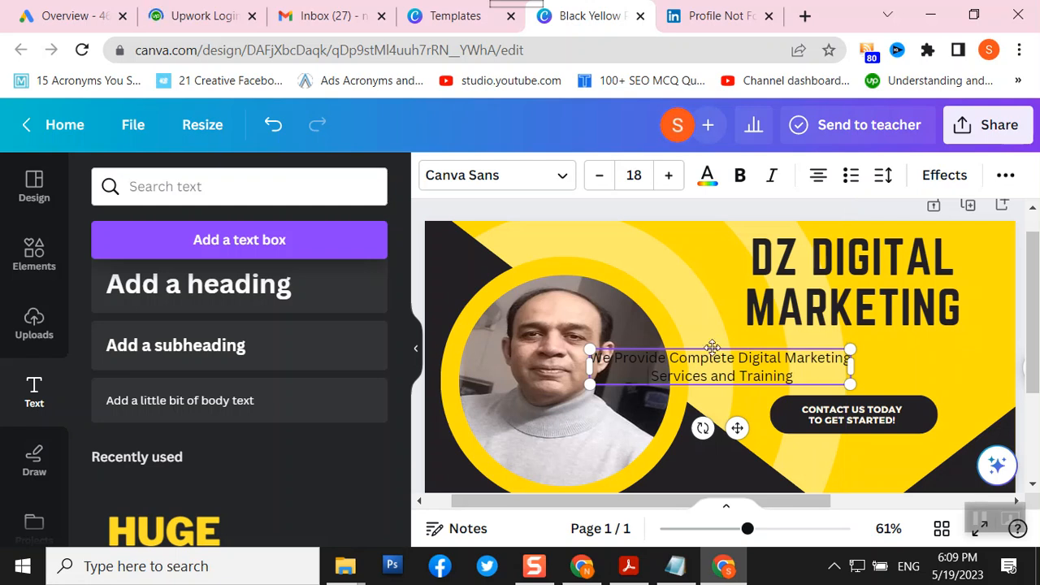
drag(712, 348, 859, 337)
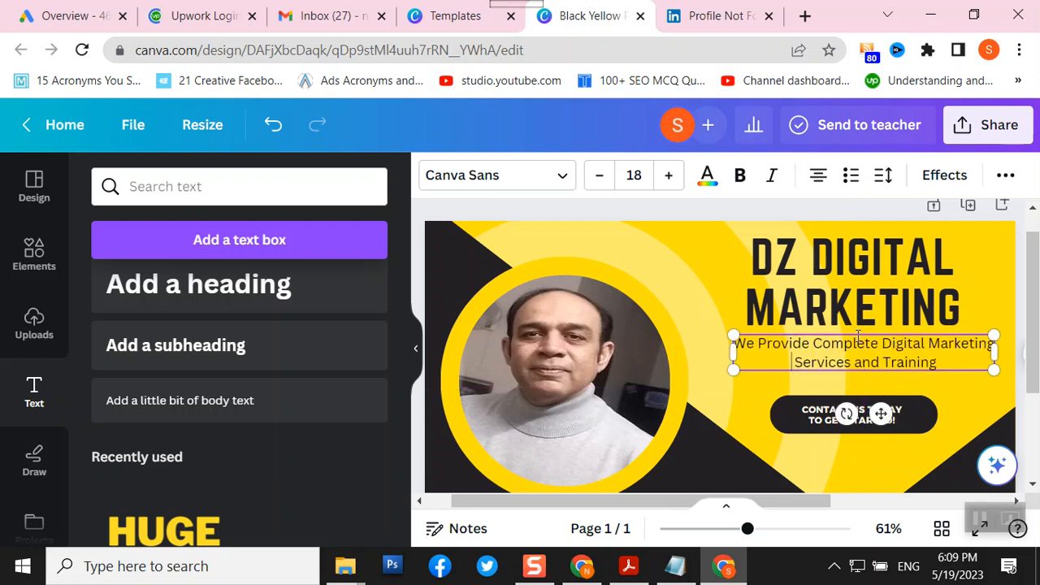
scroll(709, 431, down, 3)
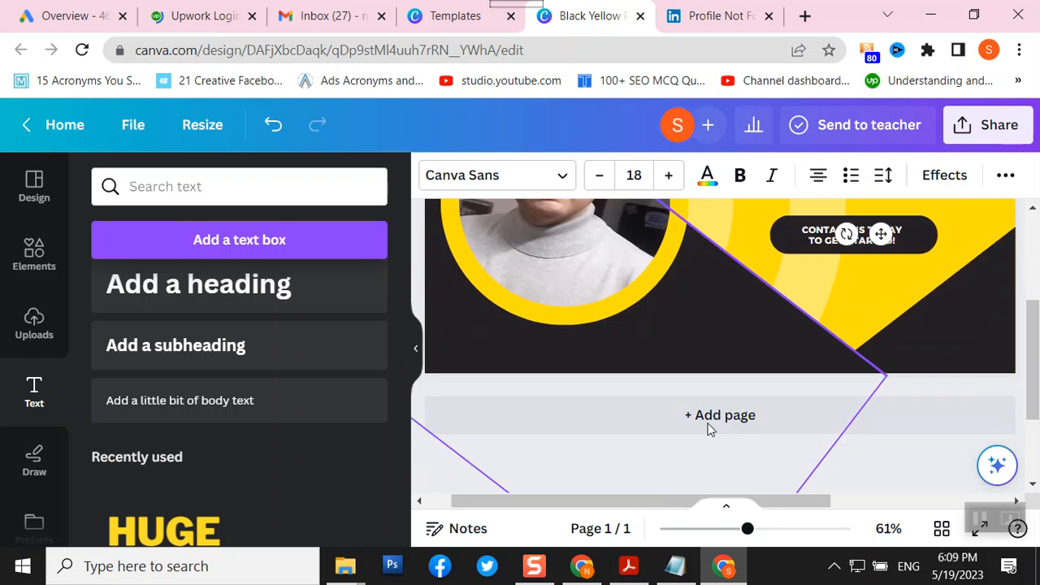
scroll(708, 429, up, 3)
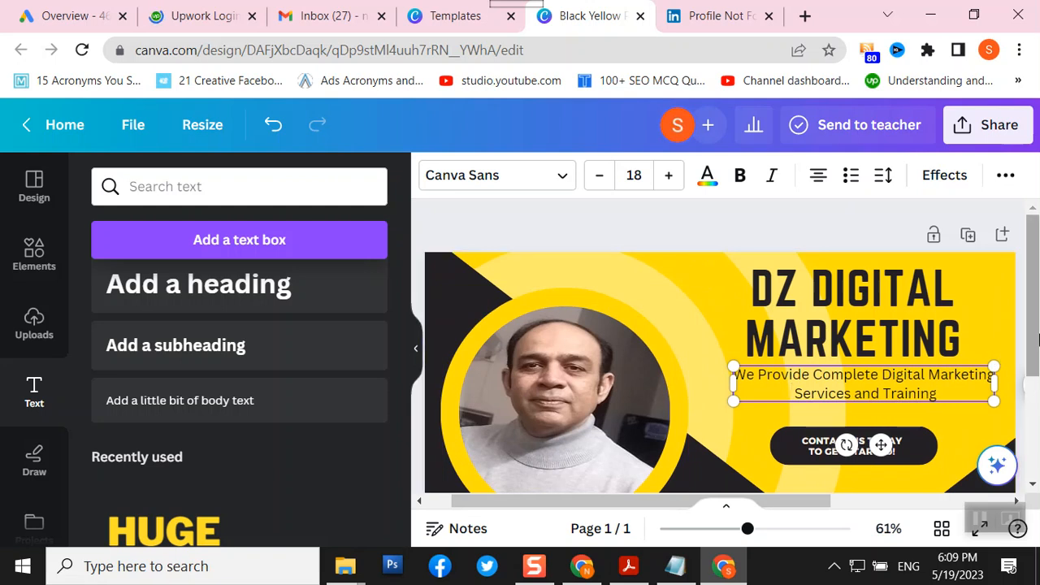
scroll(1022, 348, down, 1)
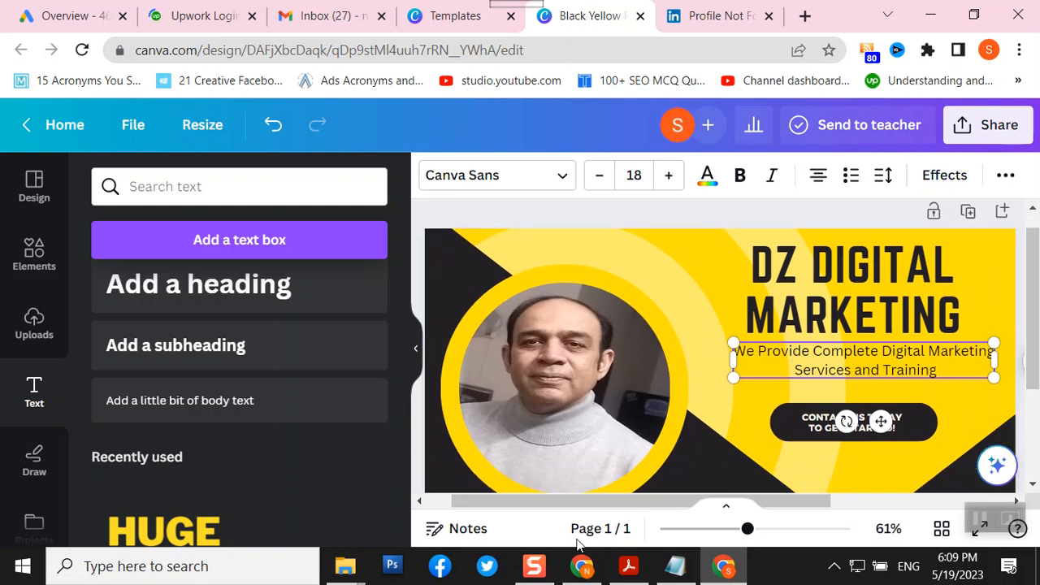
click(534, 405)
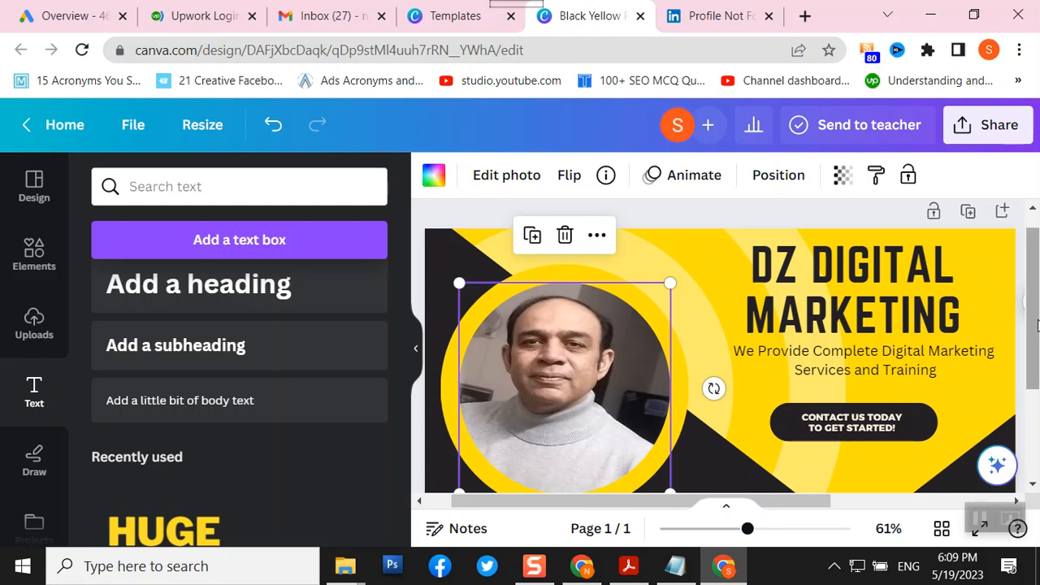
click(733, 460)
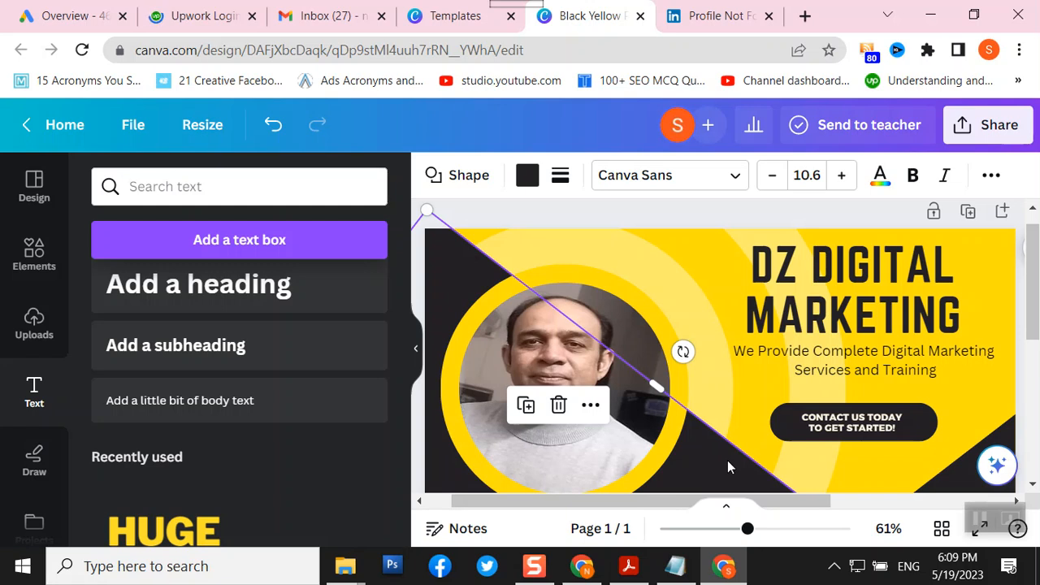
- Fill the dark shape with a dark blue gradient
click(526, 179)
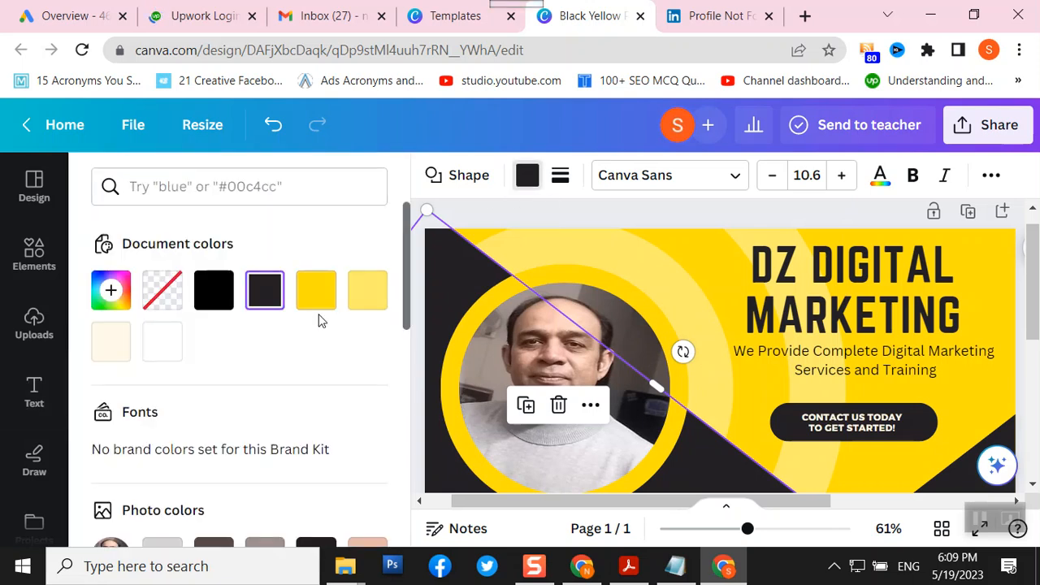
scroll(319, 321, down, 5)
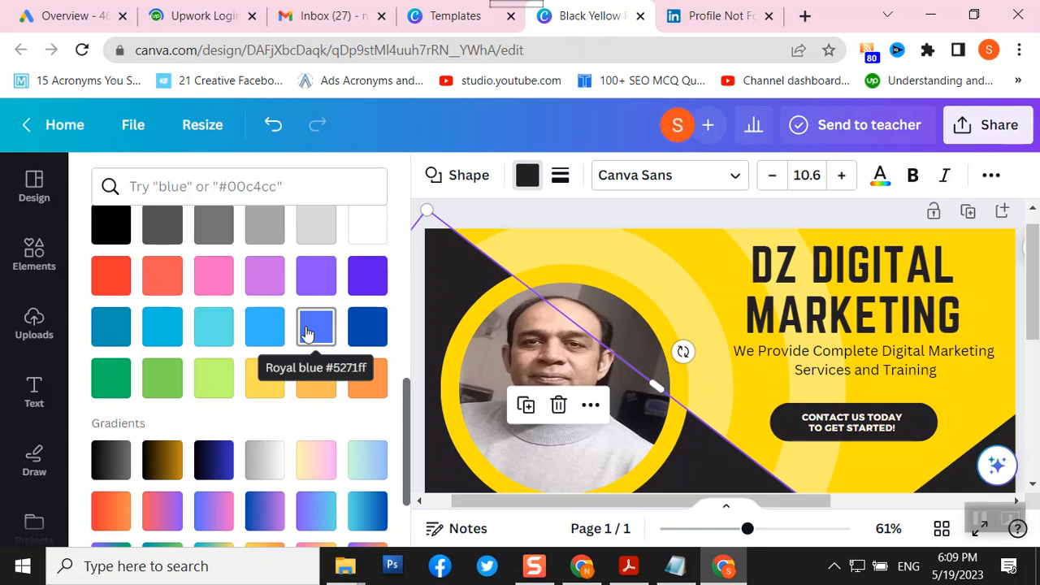
click(209, 468)
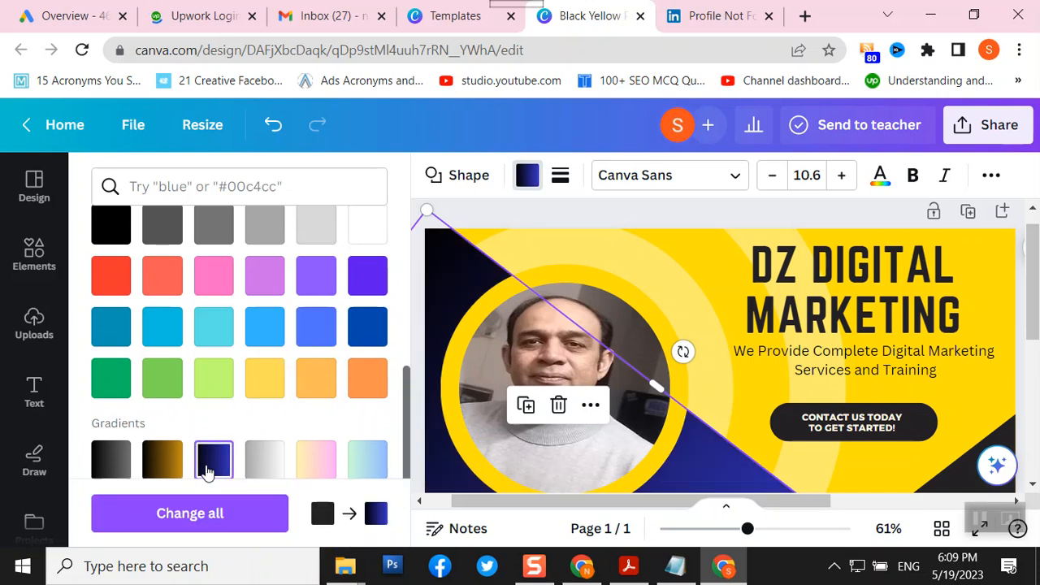
click(716, 209)
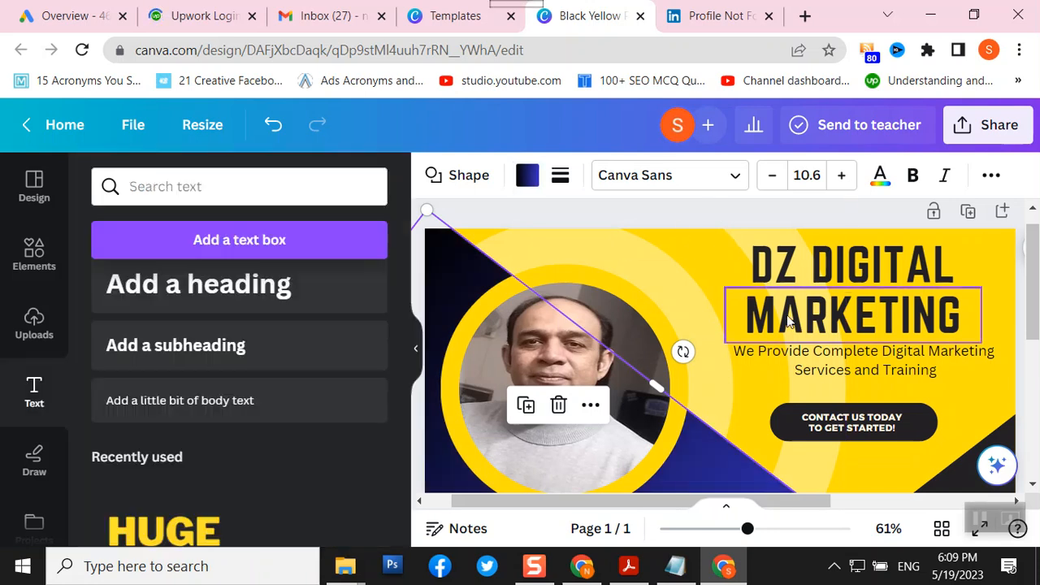
- Recolour the dark triangle in the bottom-right corner purple
click(960, 480)
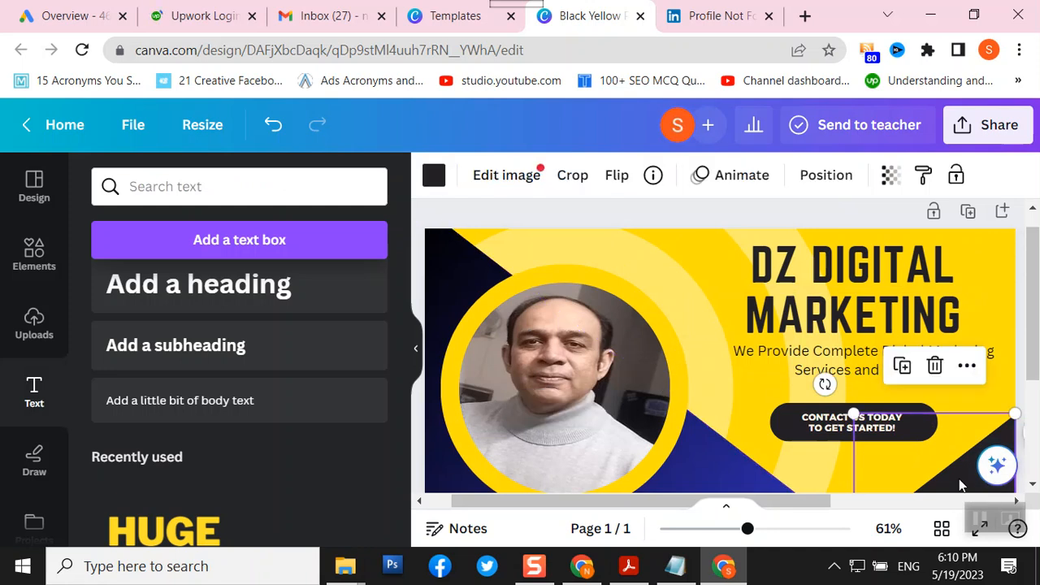
click(434, 175)
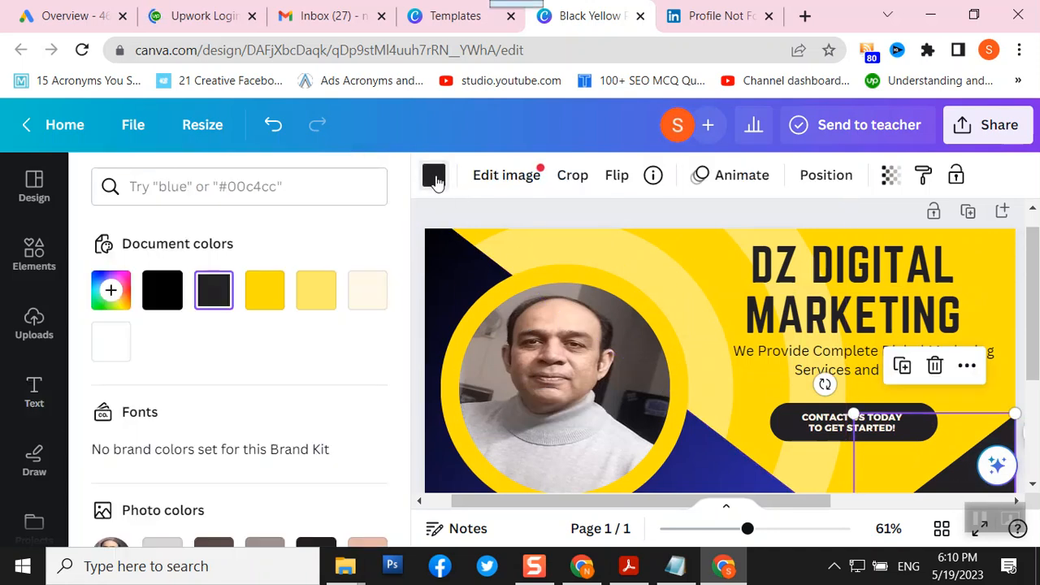
scroll(269, 333, down, 5)
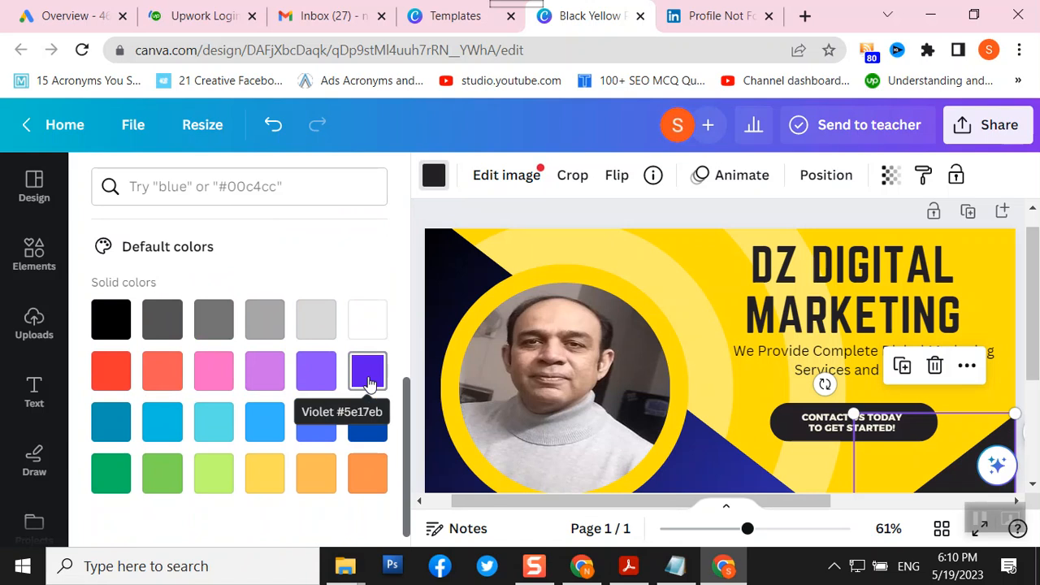
scroll(330, 364, down, 1)
scroll(330, 365, up, 6)
scroll(330, 365, down, 2)
scroll(330, 365, up, 2)
scroll(330, 365, down, 5)
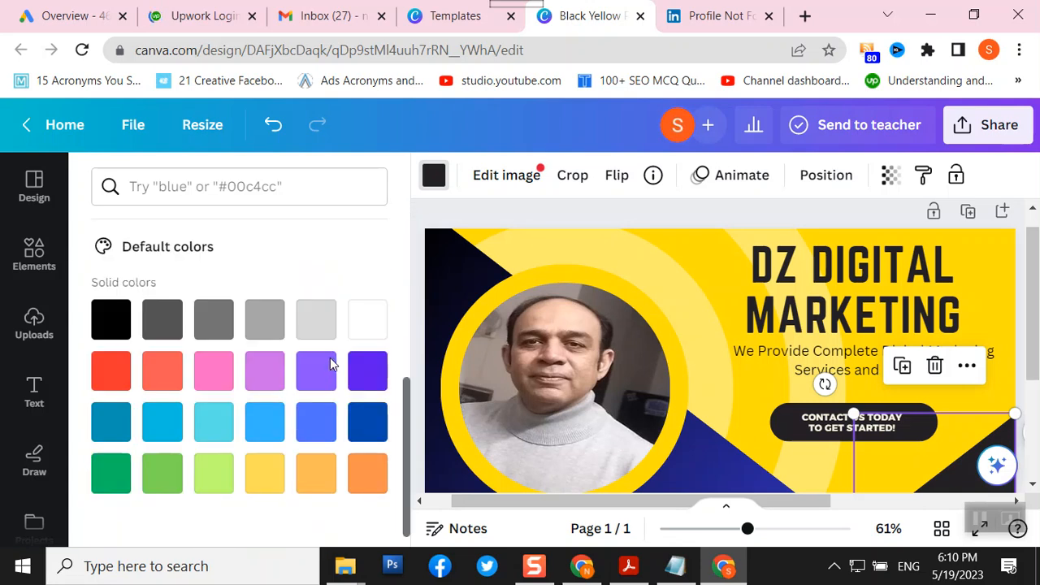
scroll(330, 365, up, 5)
scroll(330, 365, down, 3)
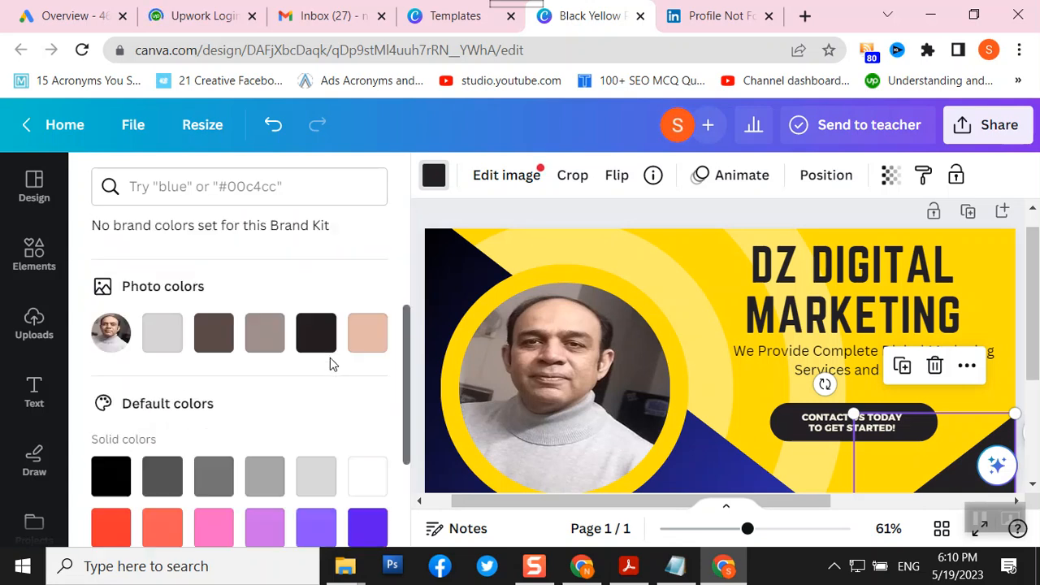
scroll(330, 363, down, 3)
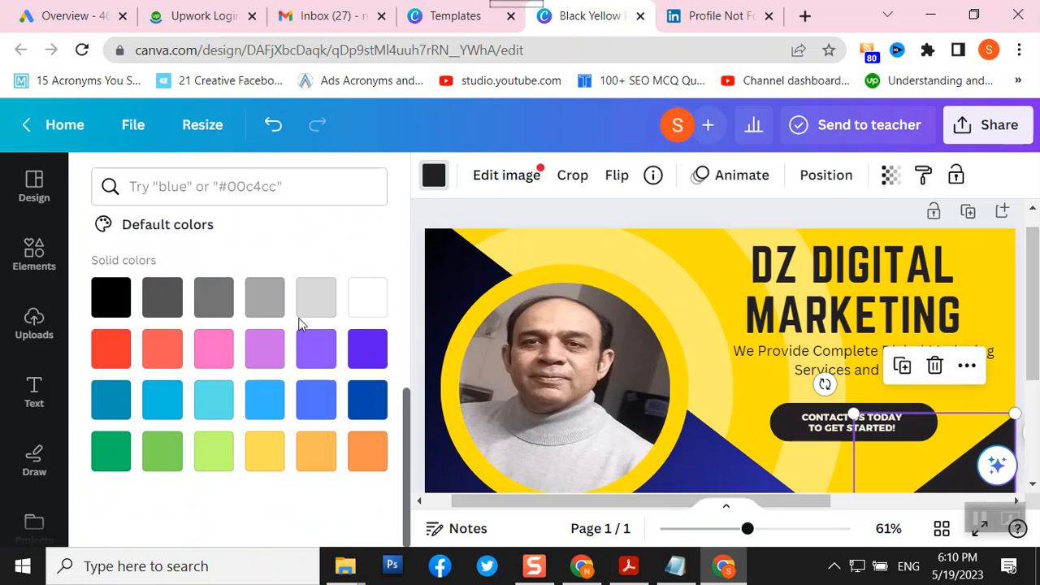
click(316, 305)
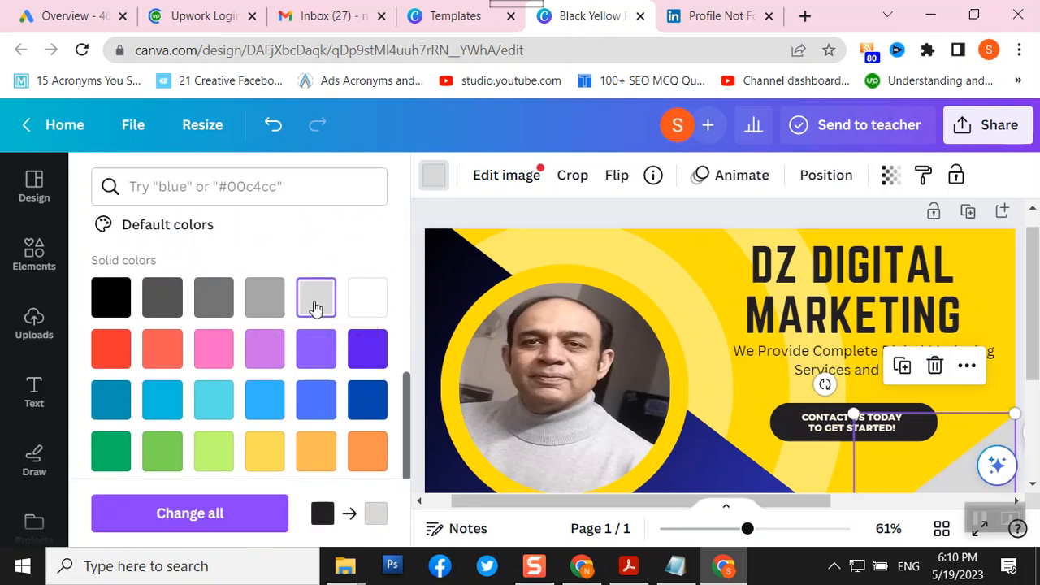
click(316, 349)
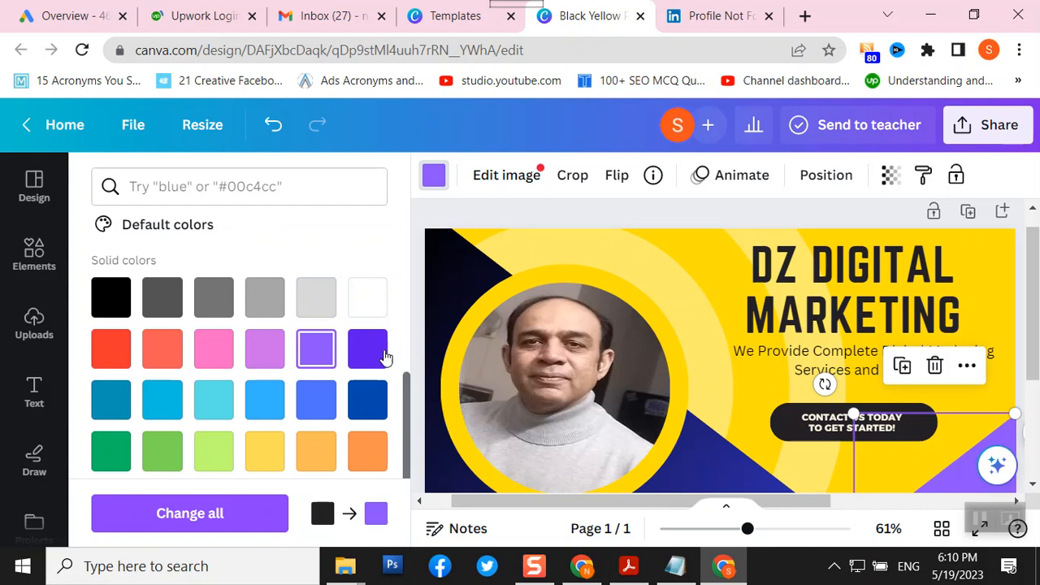
click(420, 217)
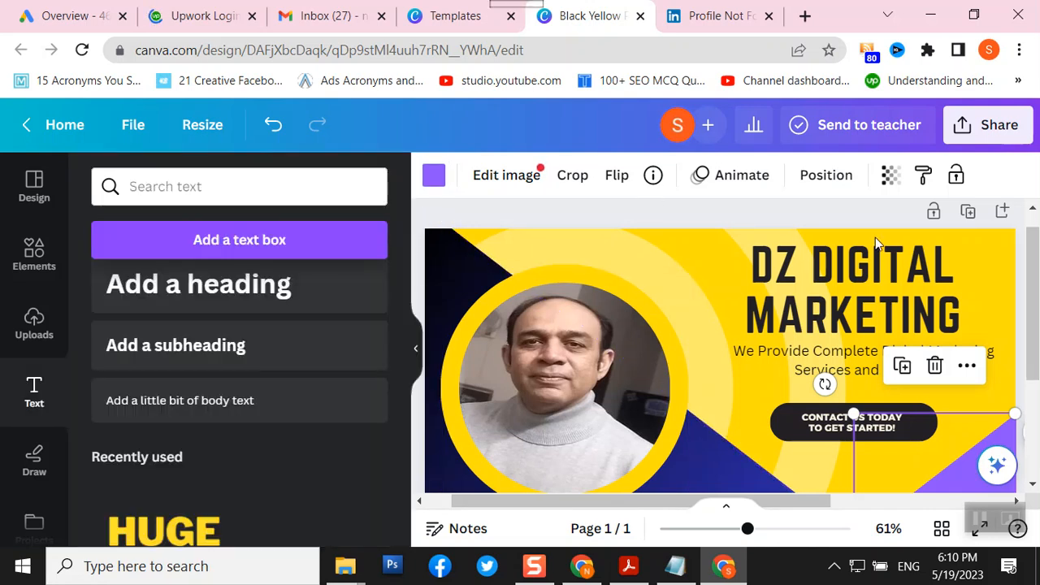
scroll(888, 283, down, 3)
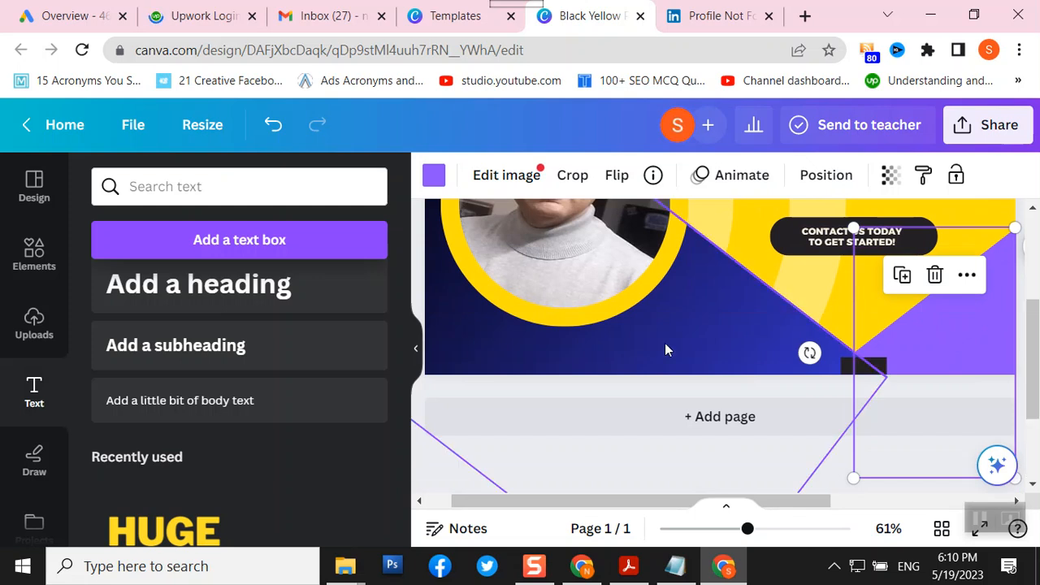
scroll(671, 350, up, 3)
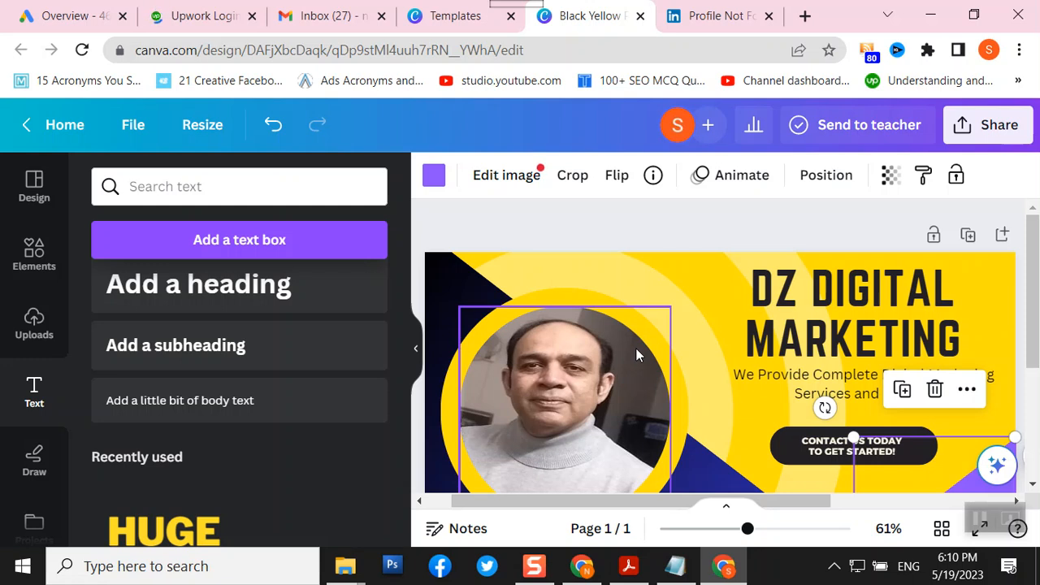
- Give MARKETING letter spacing 146, widen its box to one line, and nudge it right
click(798, 306)
click(792, 351)
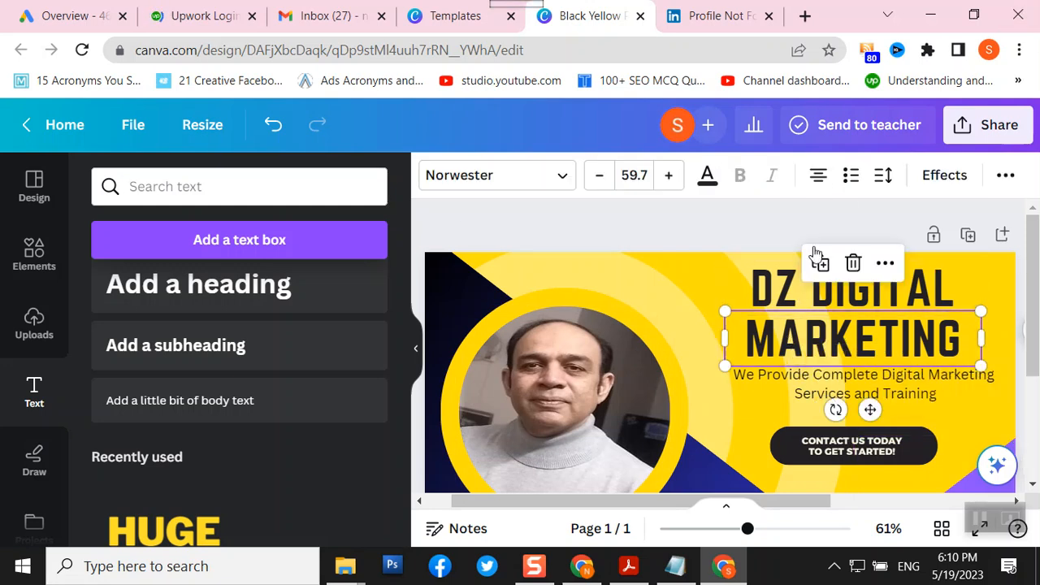
click(884, 180)
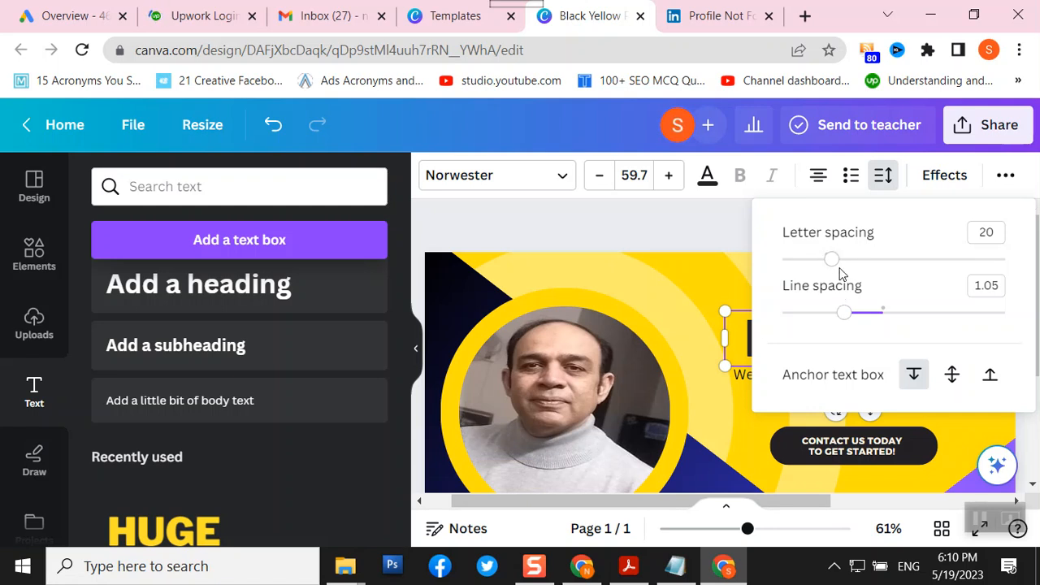
drag(838, 265, 860, 261)
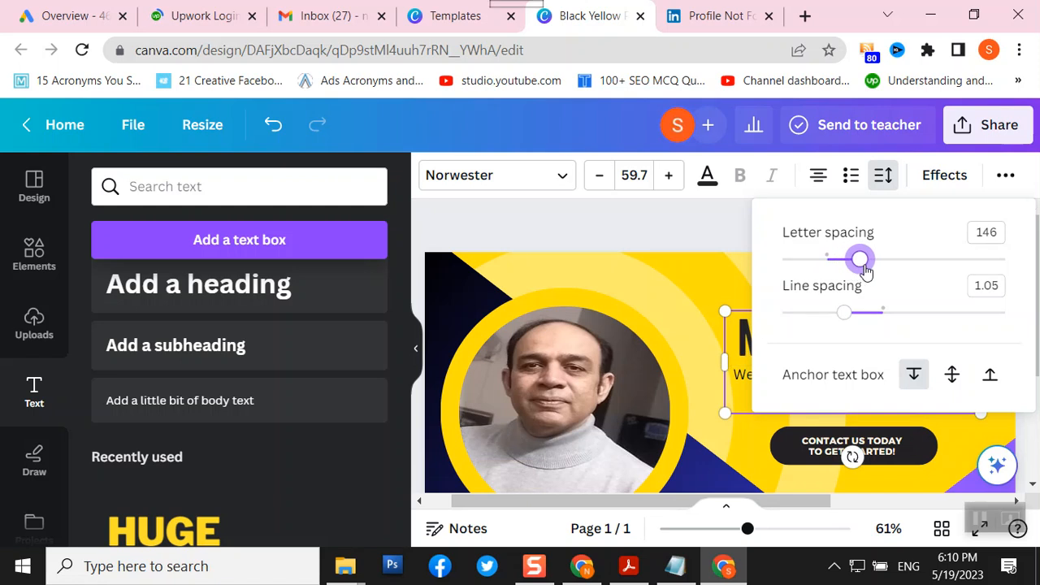
click(683, 239)
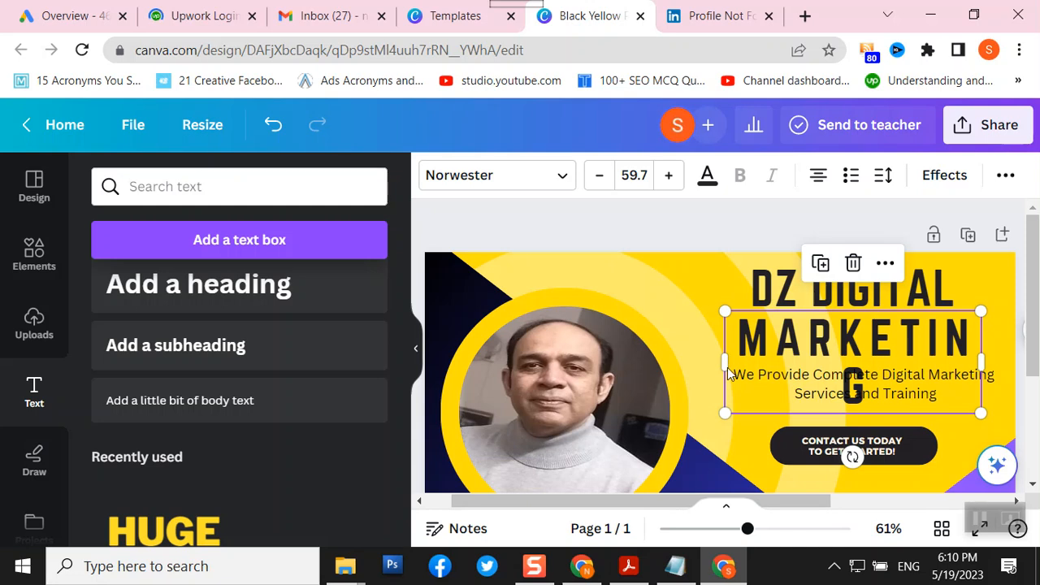
drag(723, 362, 689, 356)
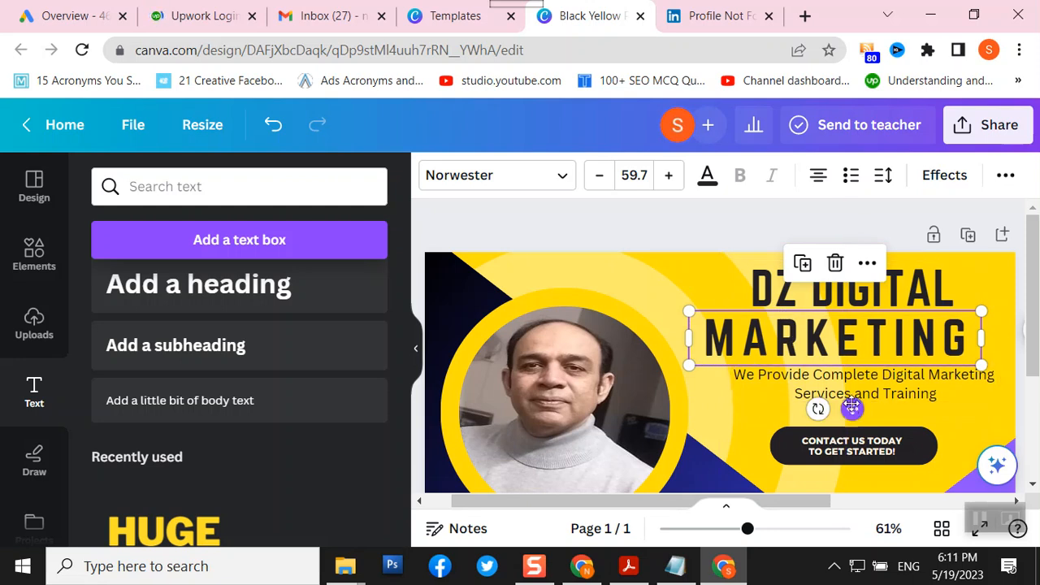
drag(851, 409, 876, 413)
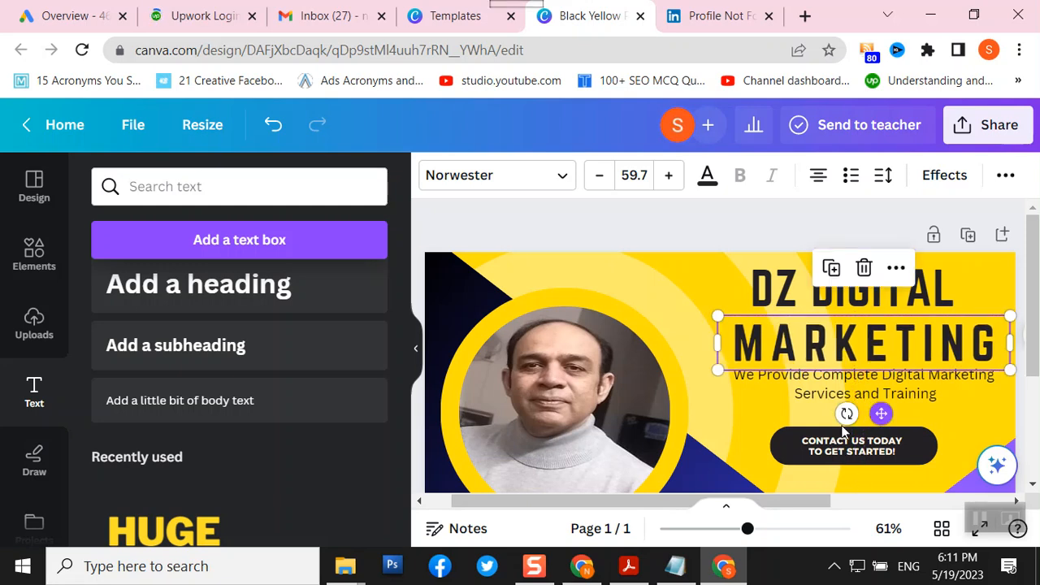
click(445, 242)
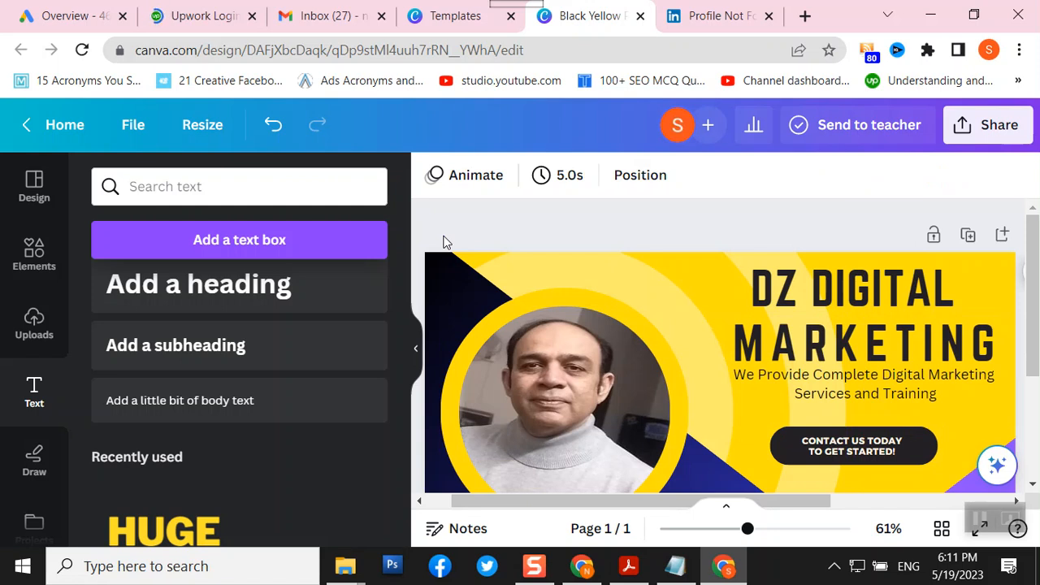
- Download the design as a PNG from the Share menu's Download options
click(987, 130)
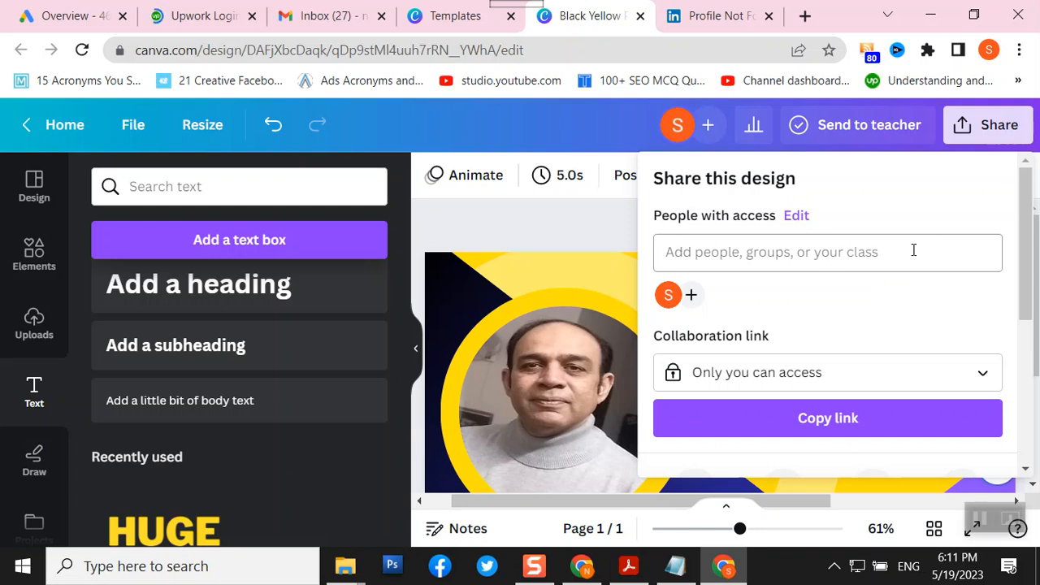
scroll(914, 251, down, 2)
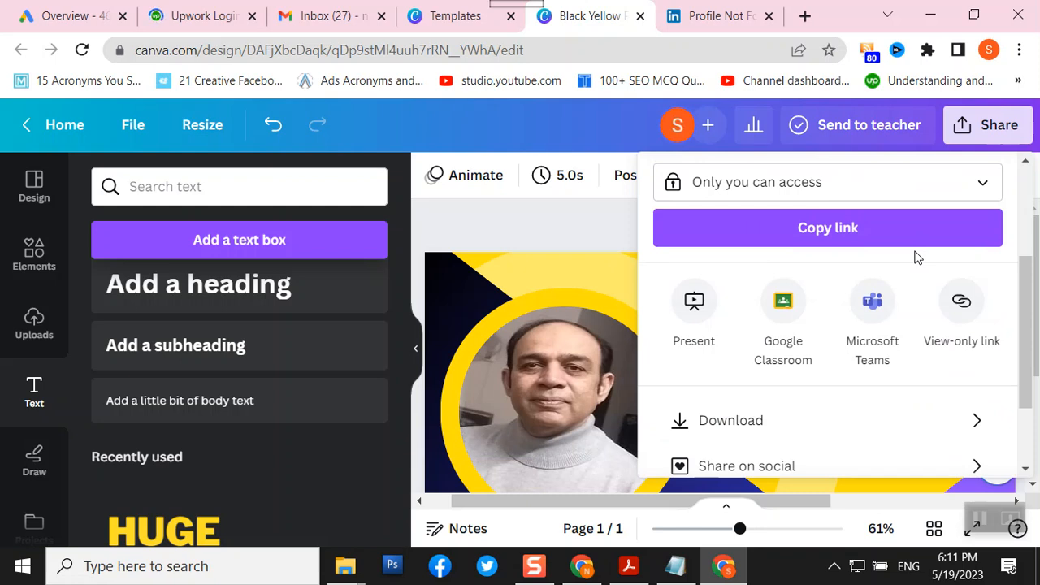
click(738, 423)
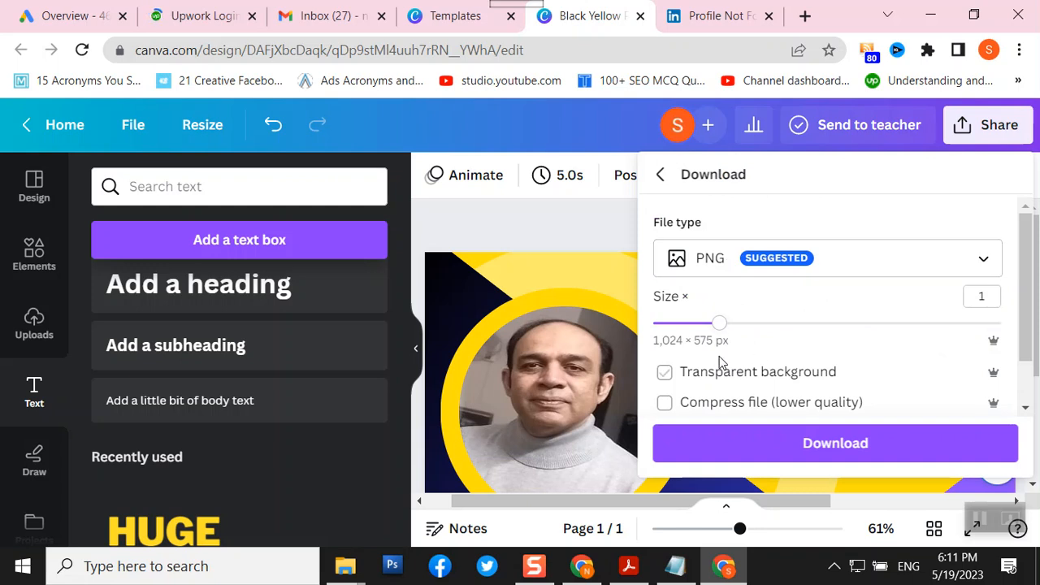
click(837, 445)
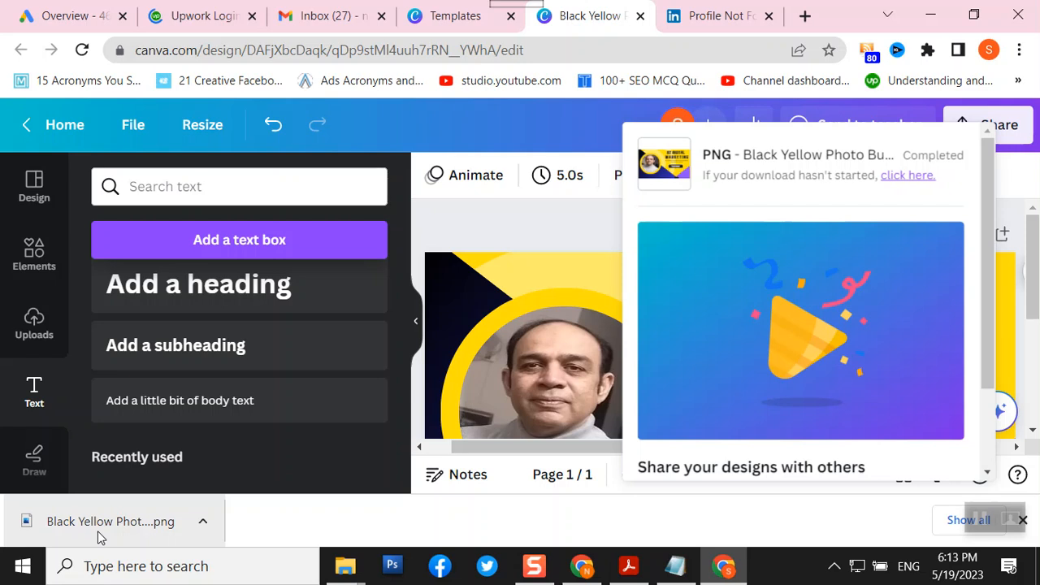
- Open the options menu for the downloaded banner PNG
click(203, 525)
- View the downloaded PNG in the Downloads folder, then return to Chrome
click(227, 461)
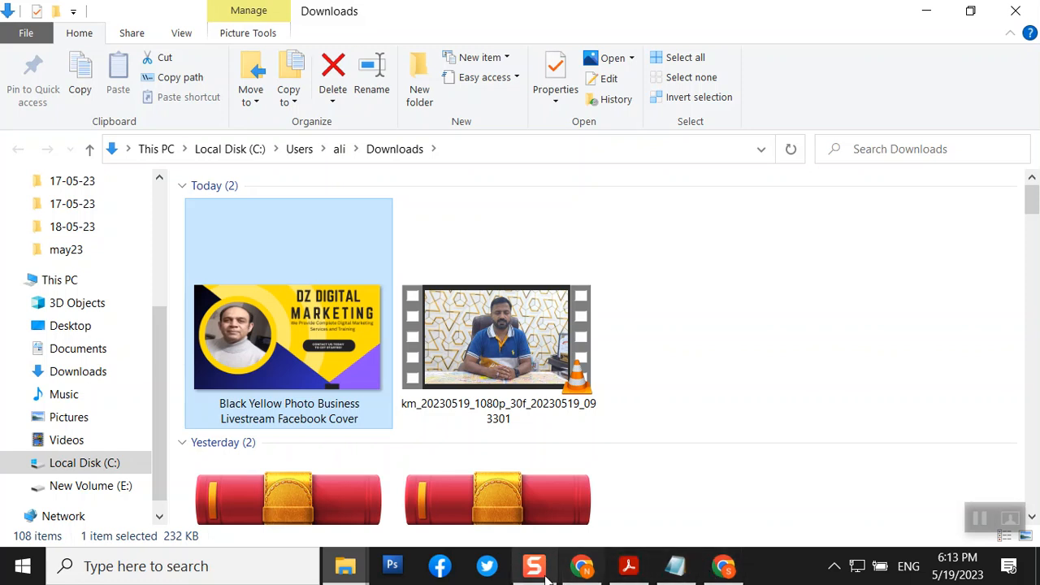
click(582, 567)
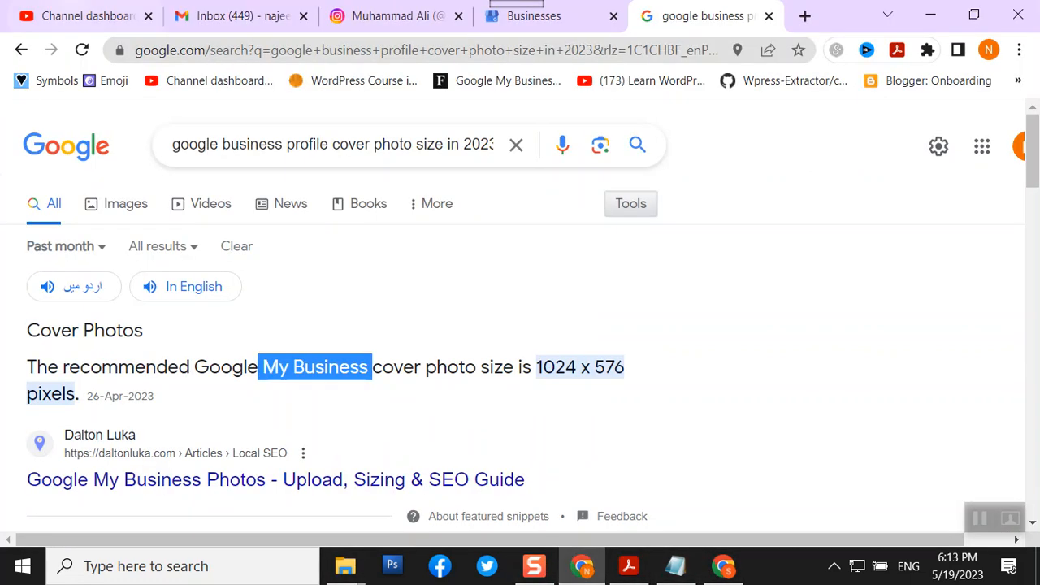
- Open the dz Digital Marketing business from the Business Profile Manager list
click(559, 17)
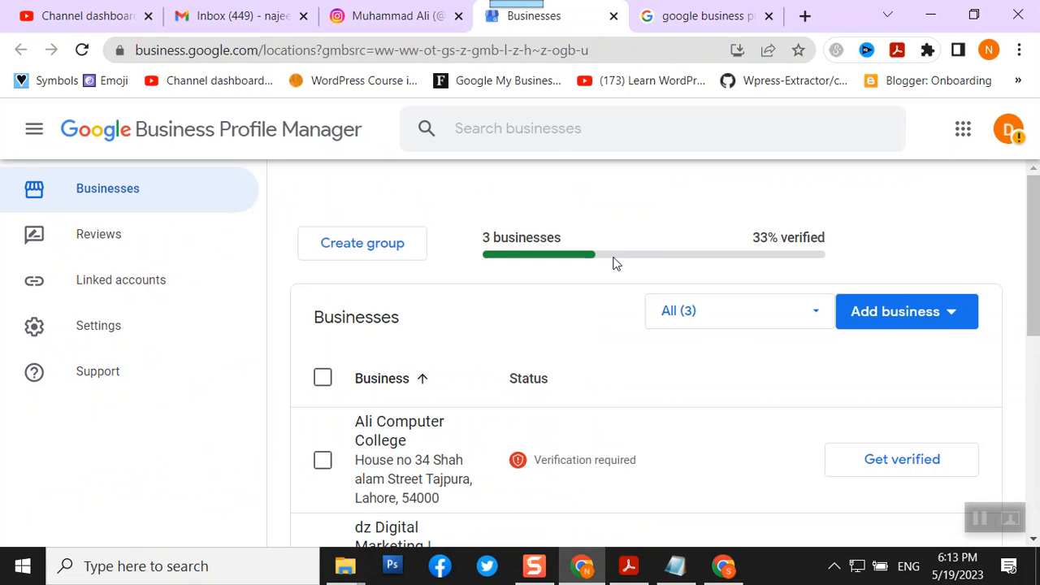
scroll(658, 425, down, 1)
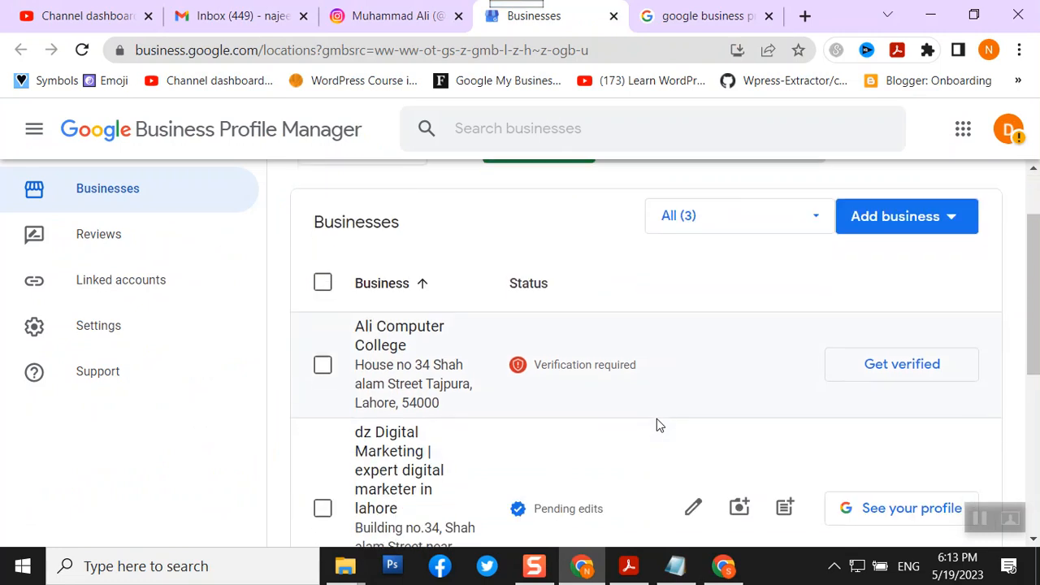
scroll(658, 424, down, 2)
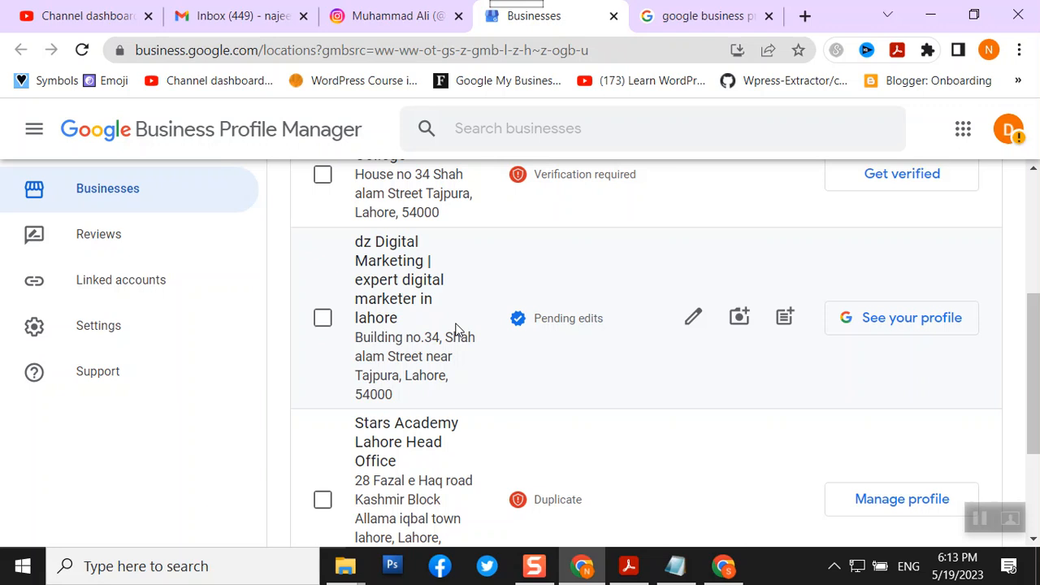
click(421, 347)
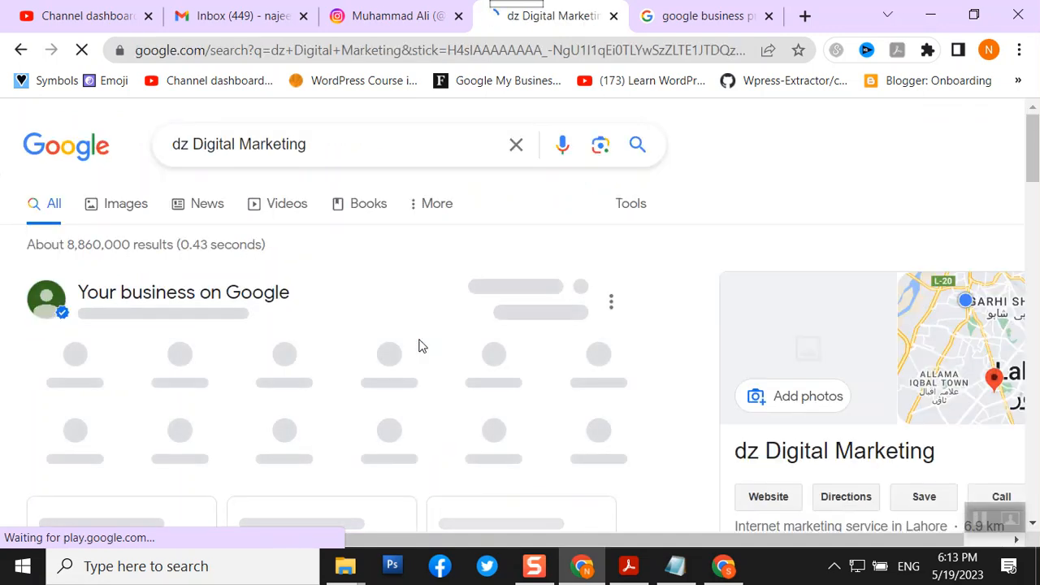
scroll(716, 346, down, 3)
scroll(716, 346, down, 1)
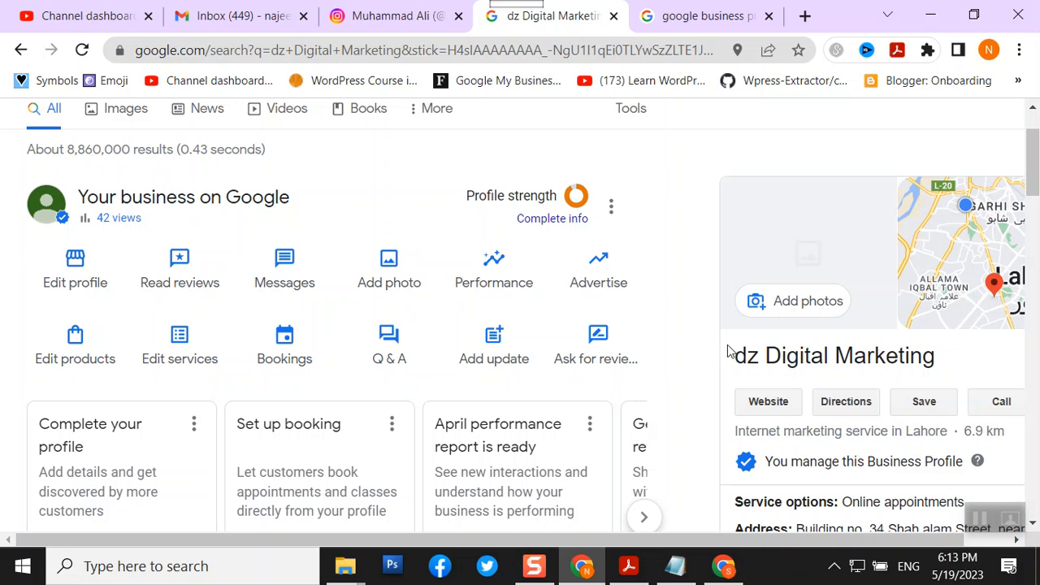
- Choose Add photo > Photo and bring up the file picker for the business photo
click(389, 276)
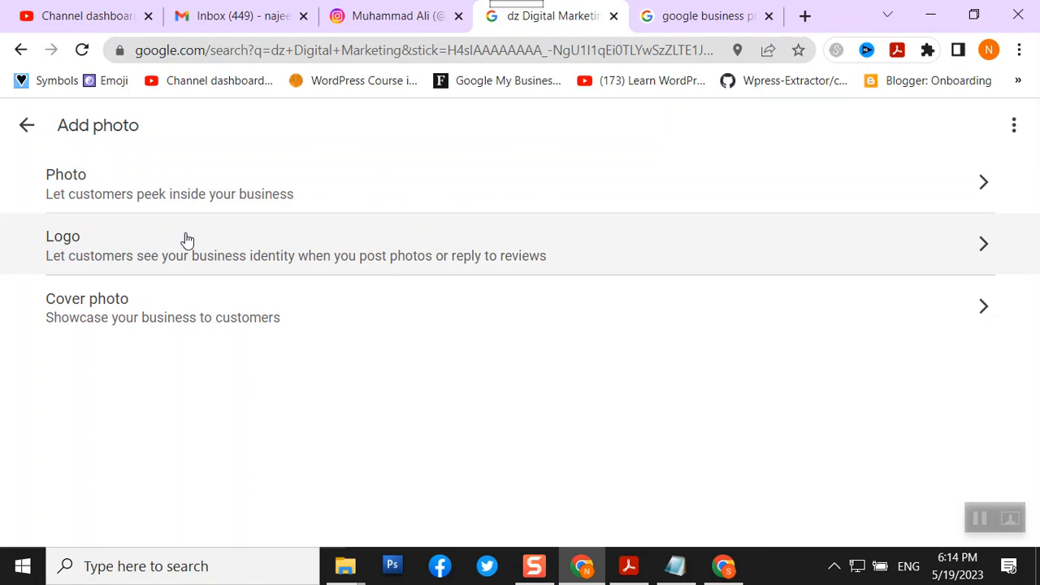
click(203, 194)
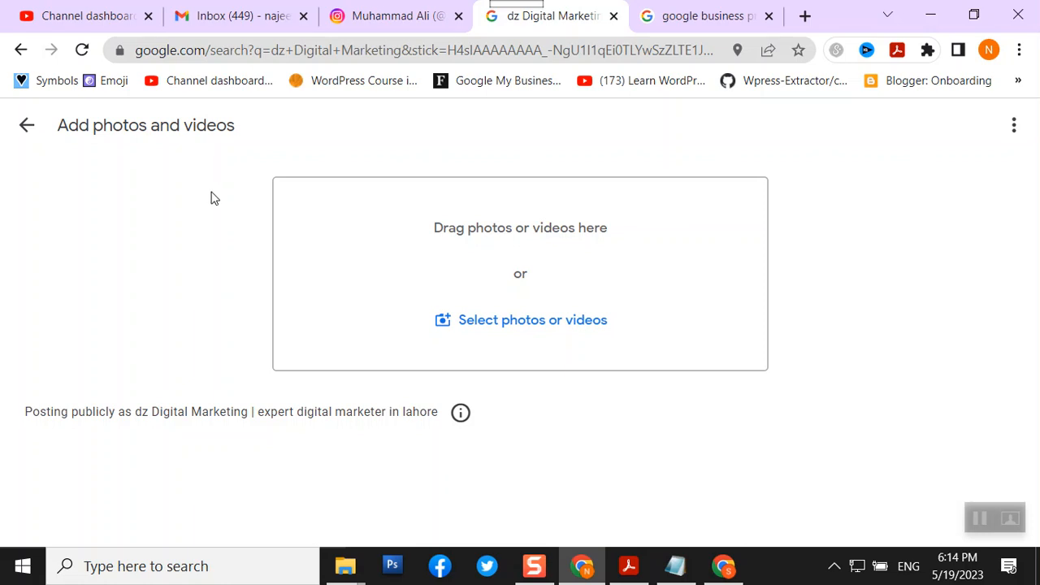
click(510, 330)
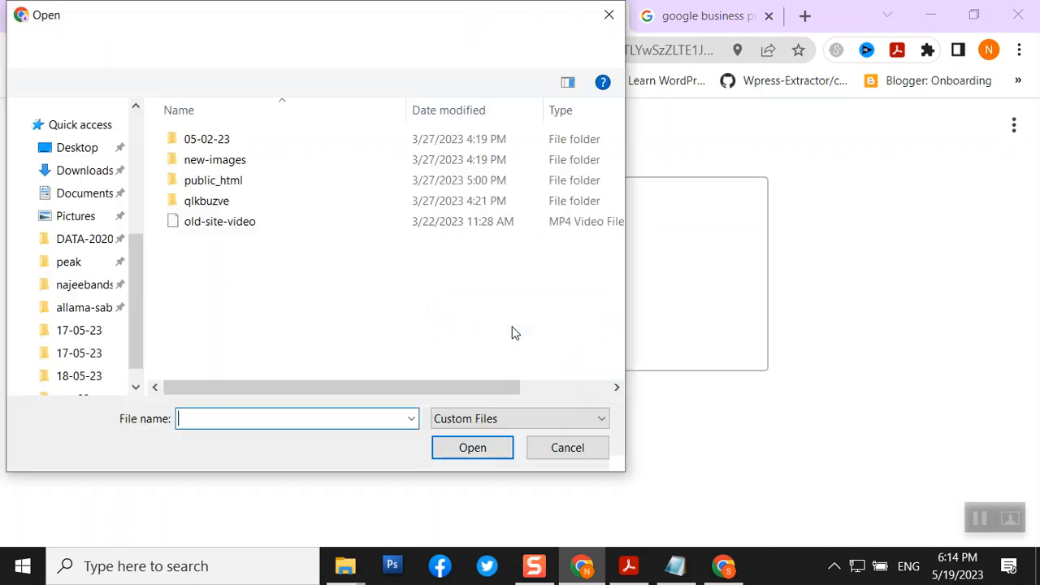
- Upload the Black Yellow Photo Business Livestream Facebook Cover PNG from Downloads
scroll(81, 202, up, 5)
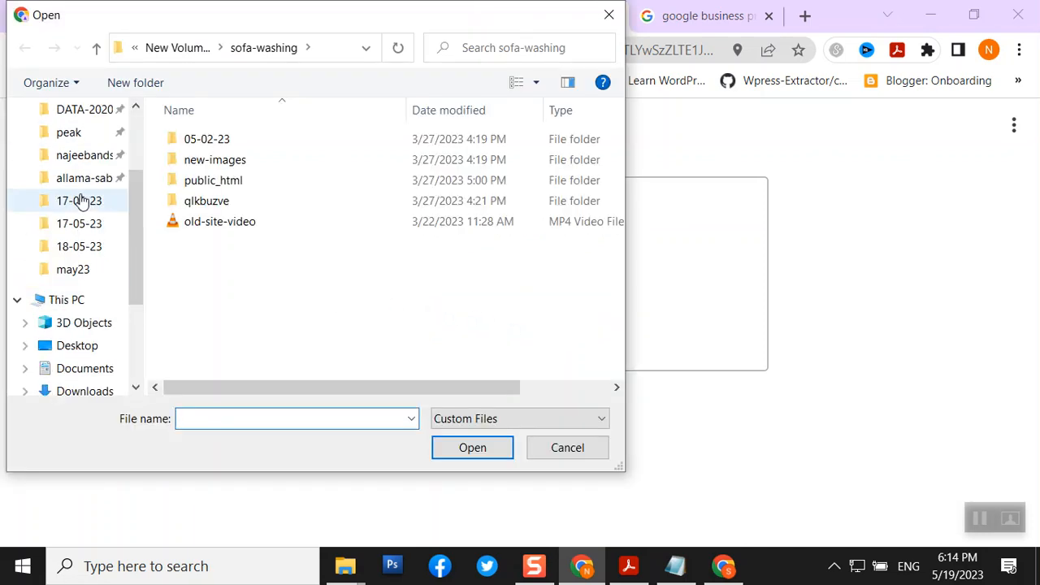
click(84, 173)
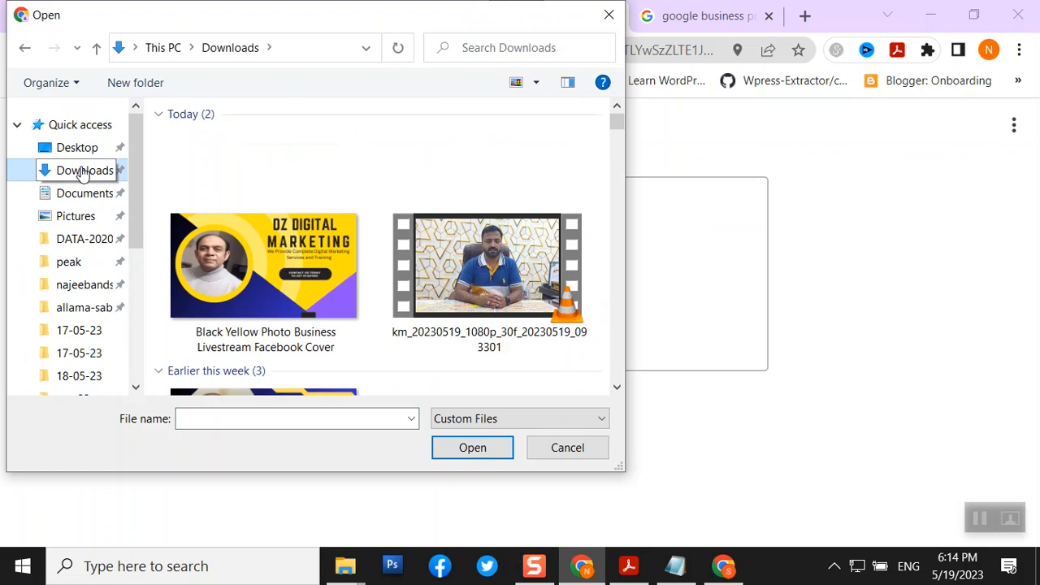
click(249, 259)
click(463, 448)
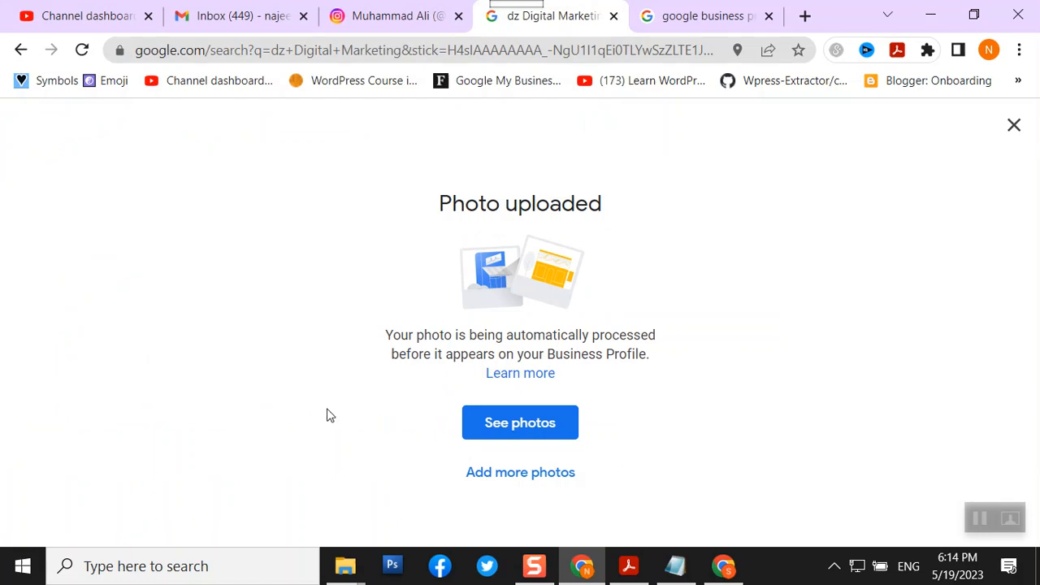
click(398, 10)
- Dismiss the Photo uploaded confirmation to get back to the dz Digital Marketing profile panel
click(540, 17)
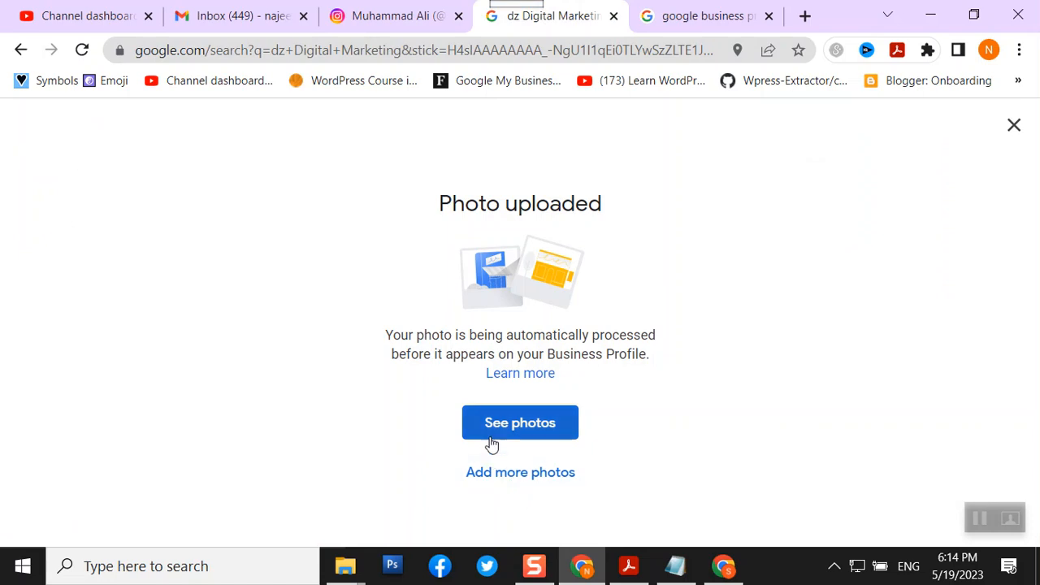
click(365, 51)
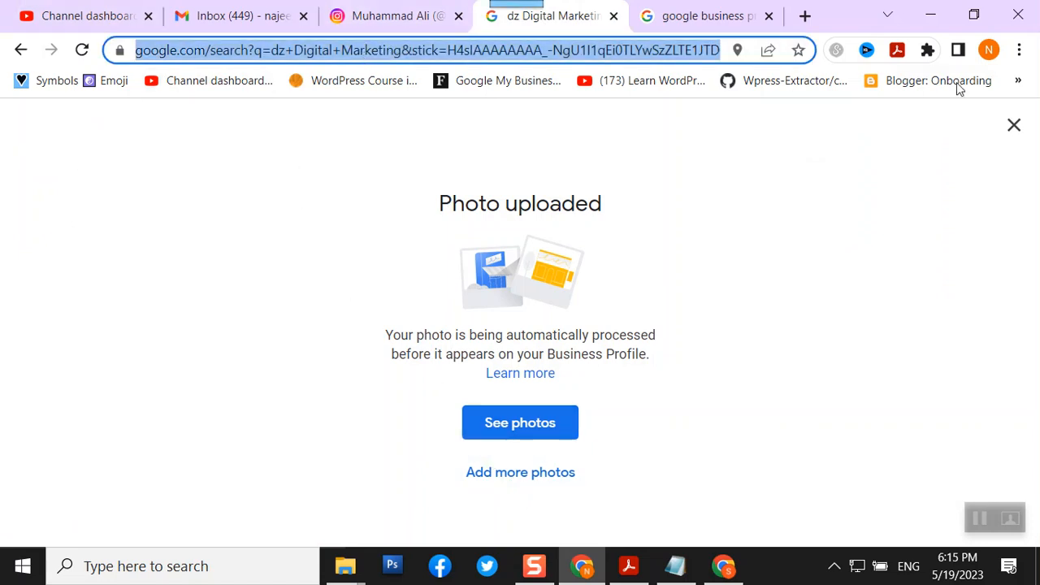
click(1012, 125)
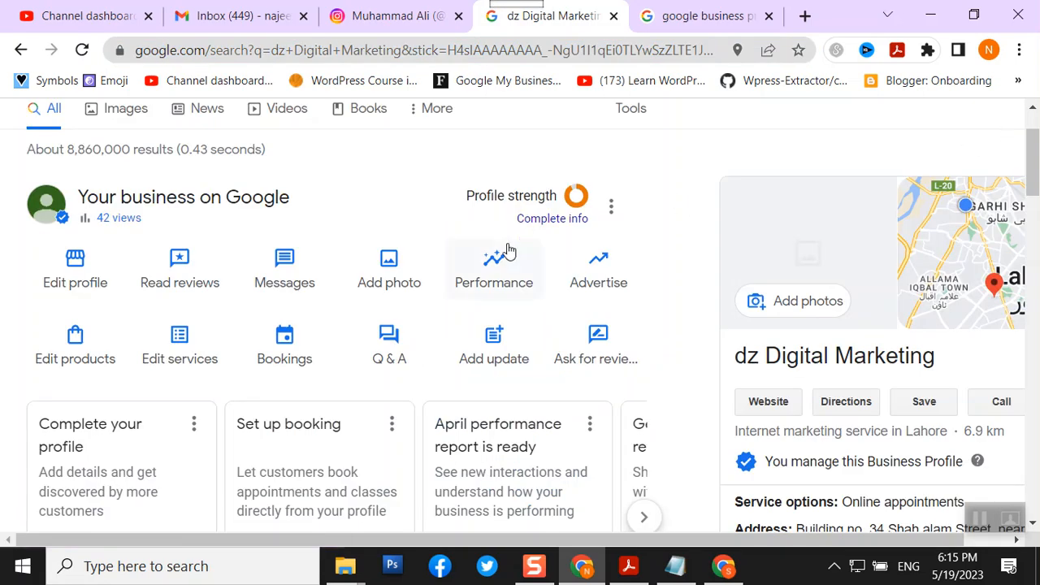
- Back out of Add photo, bring up the Add update options, then return to the Canva window
click(387, 296)
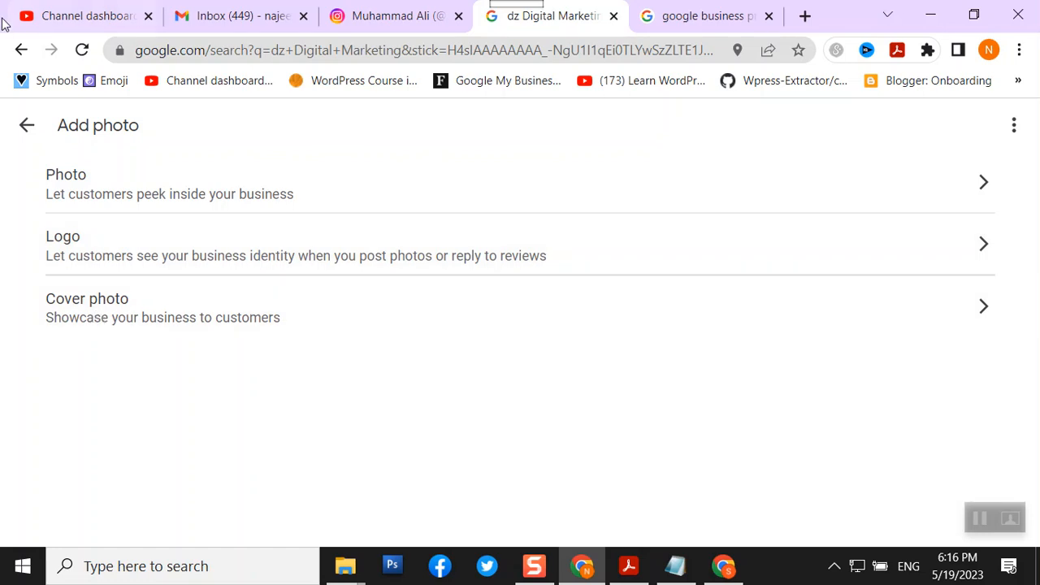
click(26, 125)
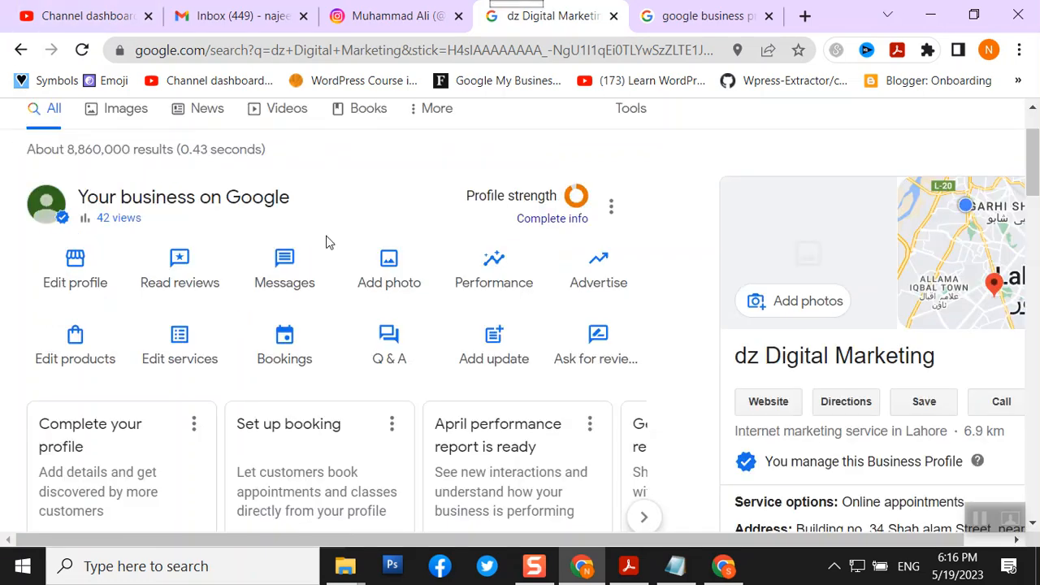
click(497, 358)
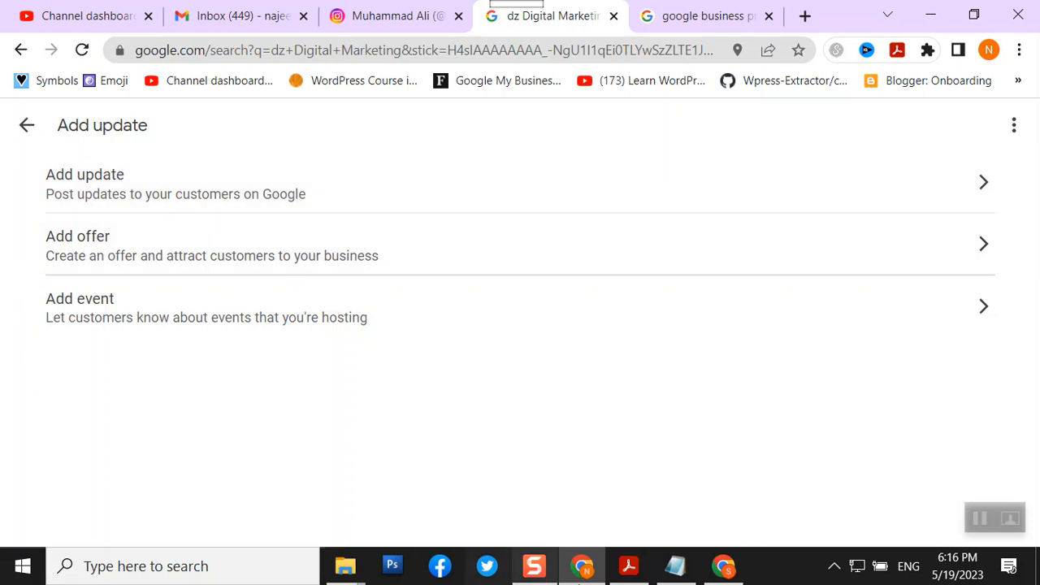
click(724, 566)
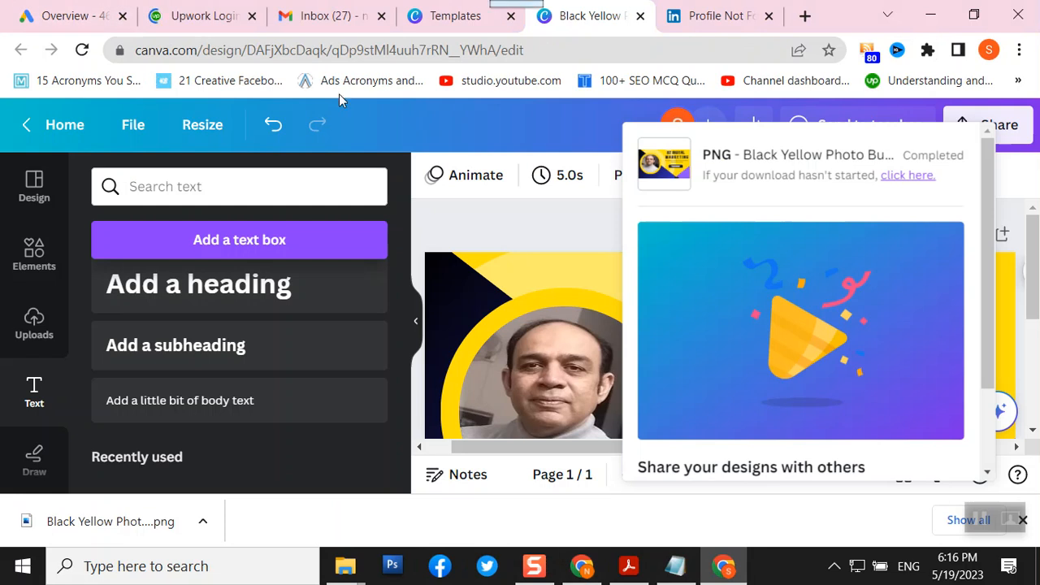
- Dismiss the download-complete notice and show the File menu for the Black Yellow design
click(533, 119)
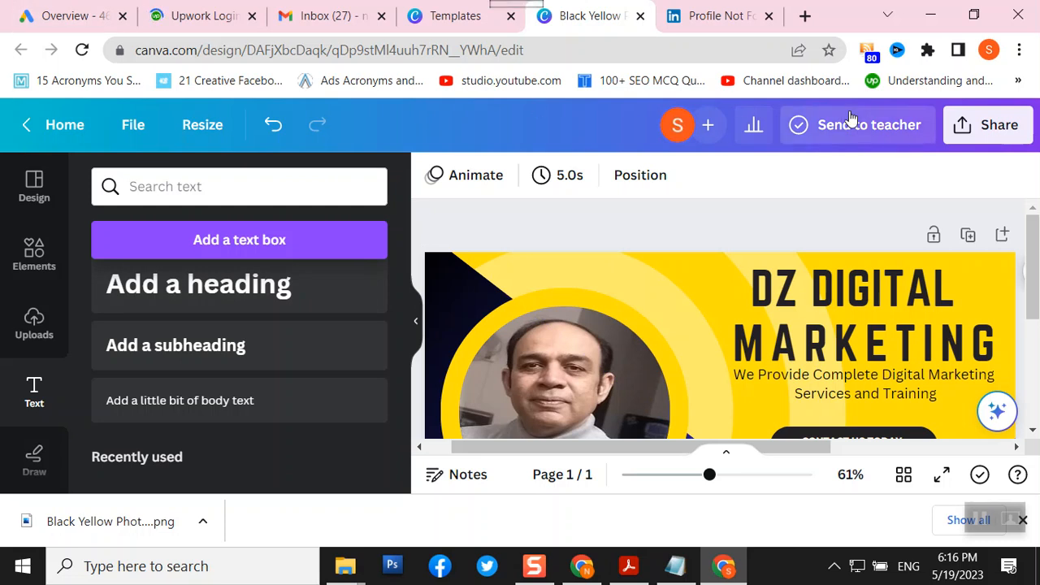
click(116, 128)
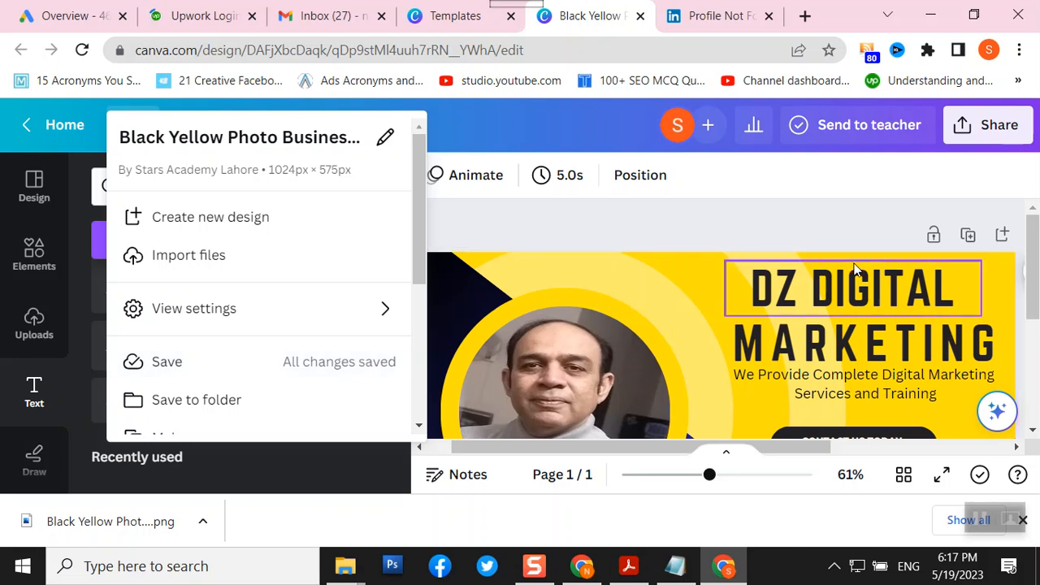
- Return to Canva Home and close the open template preview on the templates page
click(62, 130)
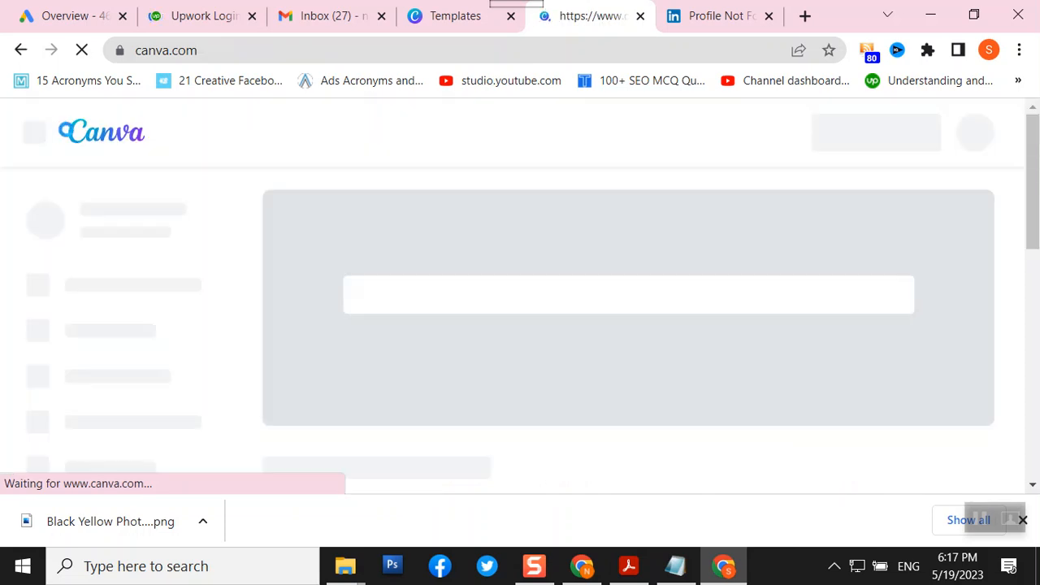
click(472, 15)
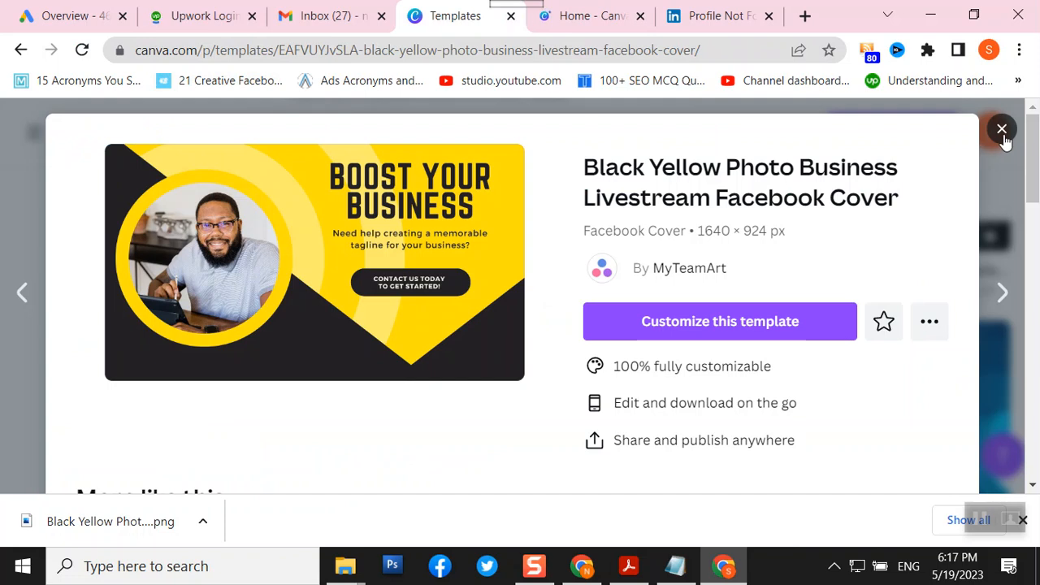
click(1003, 131)
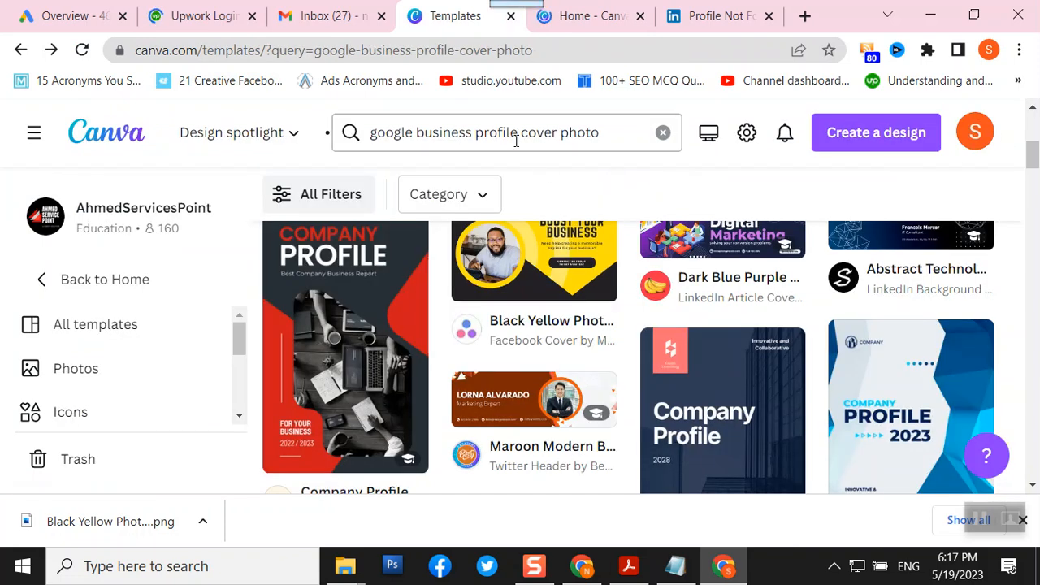
- Search templates for 'digital marketing services' and open the blue template's details
click(516, 136)
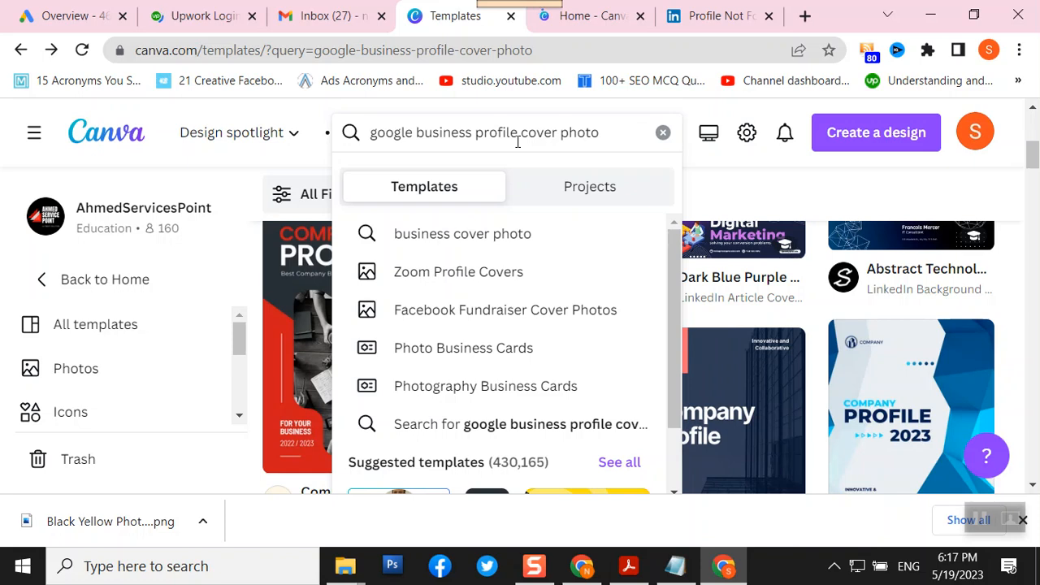
drag(618, 146, 279, 143)
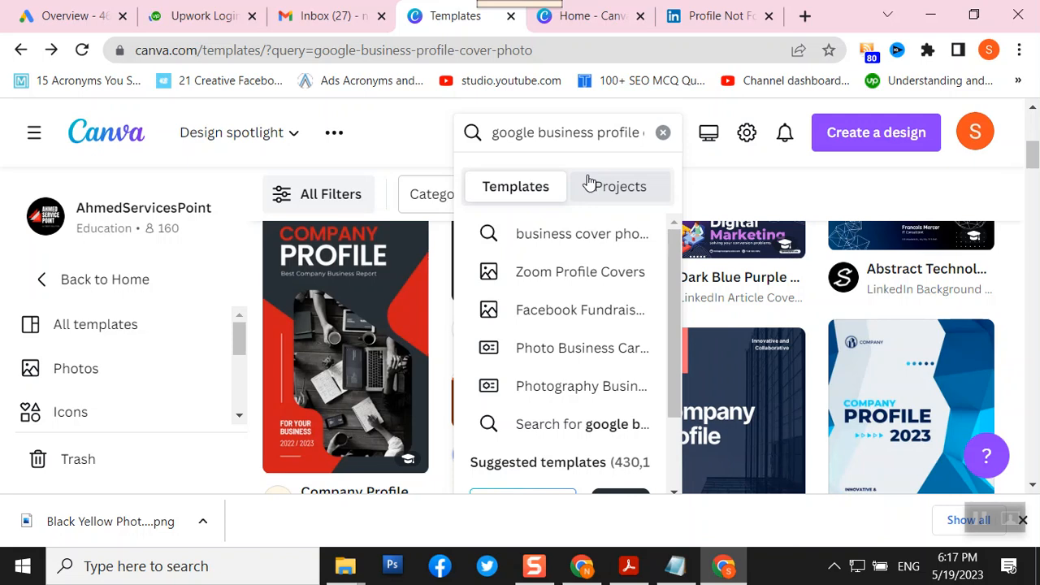
click(663, 133)
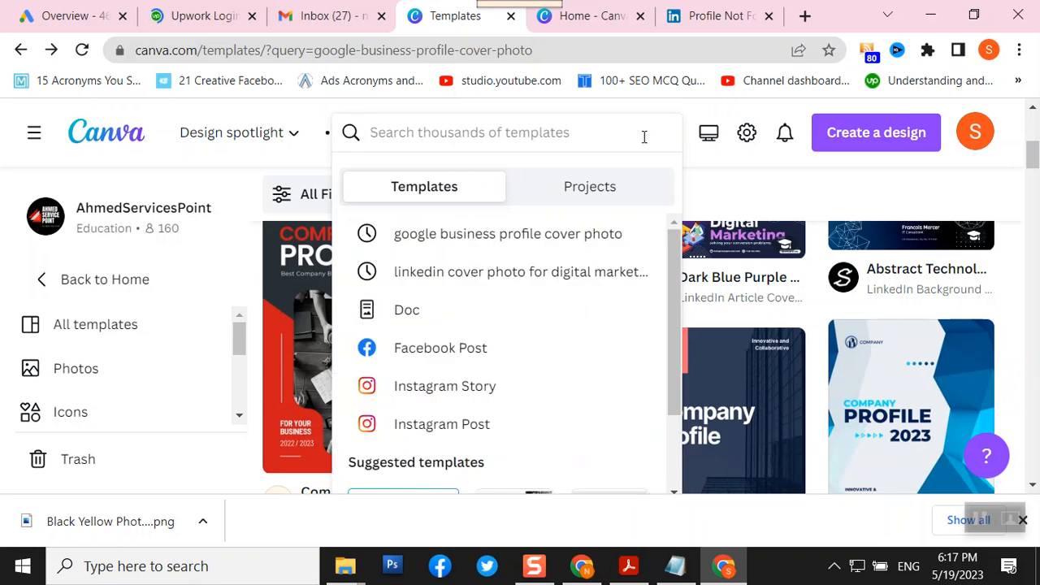
text(digital marketing)
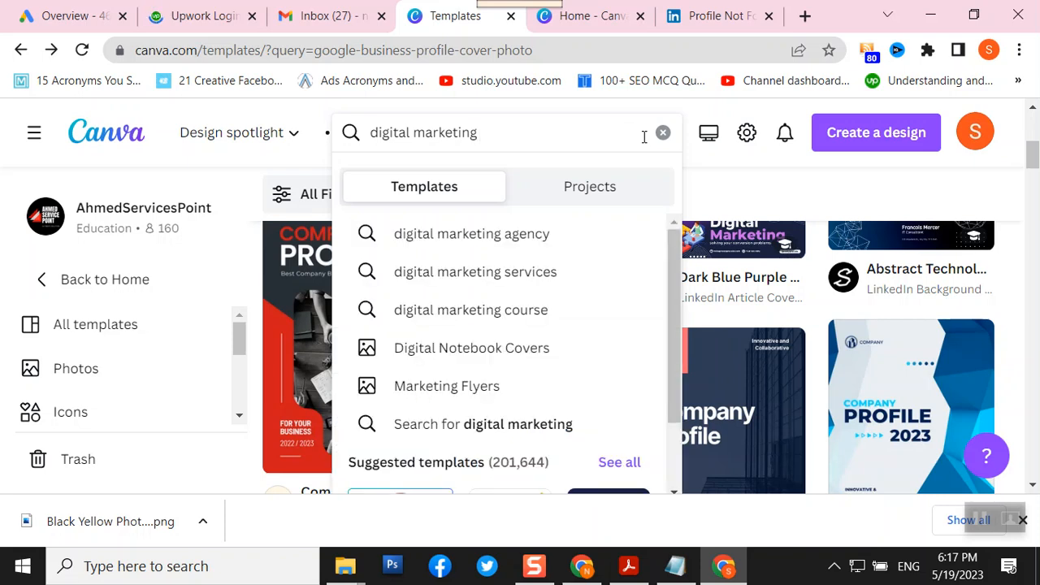
text( services)
key(Return)
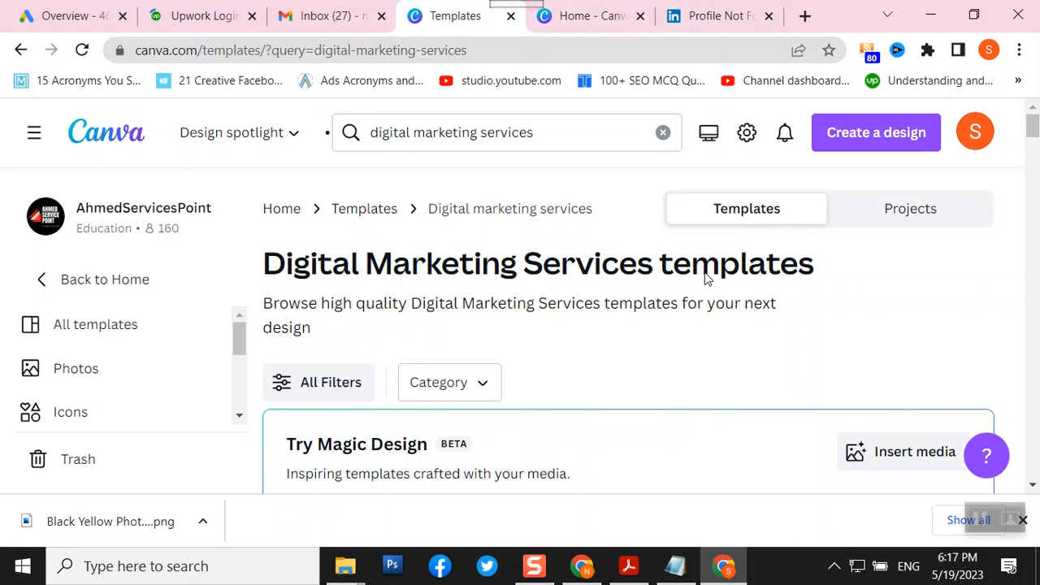
scroll(707, 281, down, 5)
scroll(709, 280, up, 1)
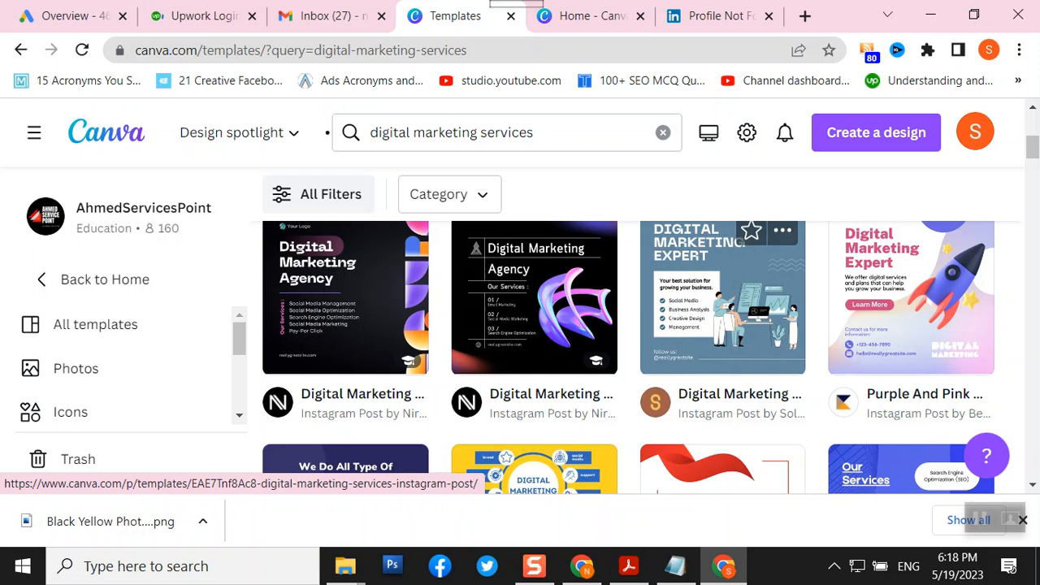
scroll(618, 324, down, 5)
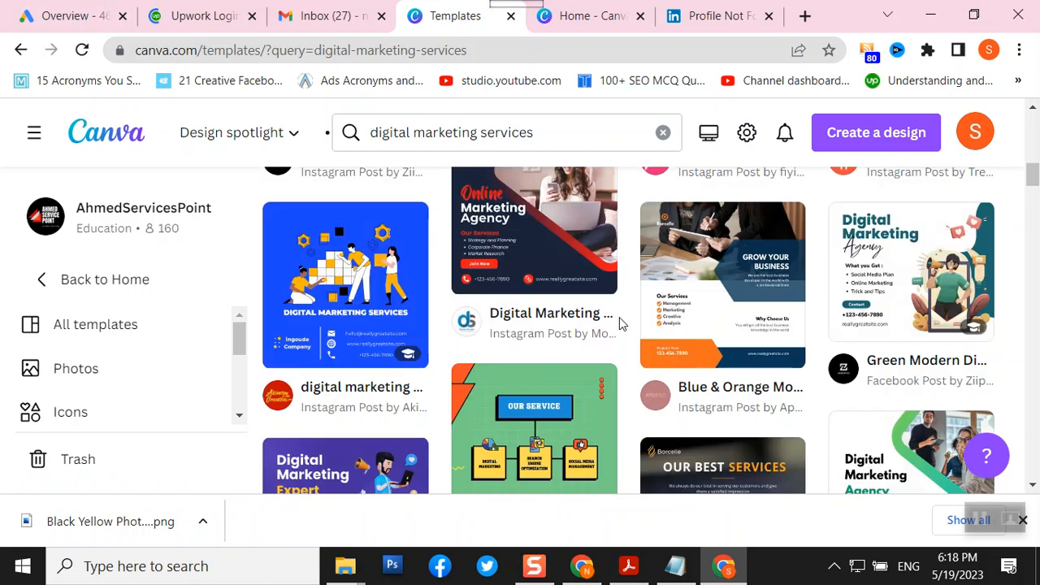
click(322, 338)
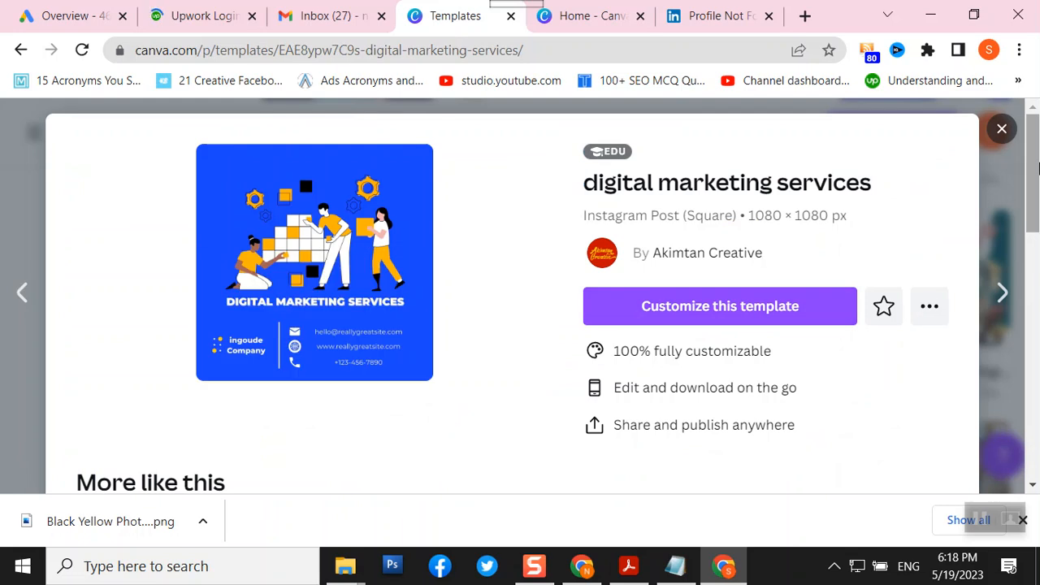
- Browse the More like this templates, then start a new design from the blue template
mouse_move(1038, 168)
mouse_down()
mouse_move(1039, 214)
mouse_move(1037, 173)
mouse_up()
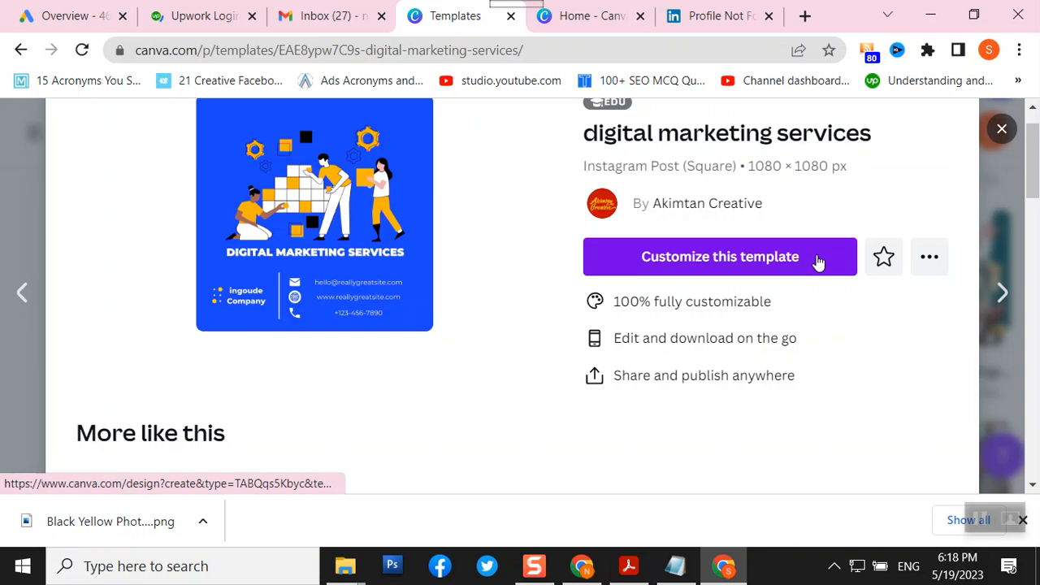
scroll(815, 264, down, 4)
scroll(816, 317, down, 3)
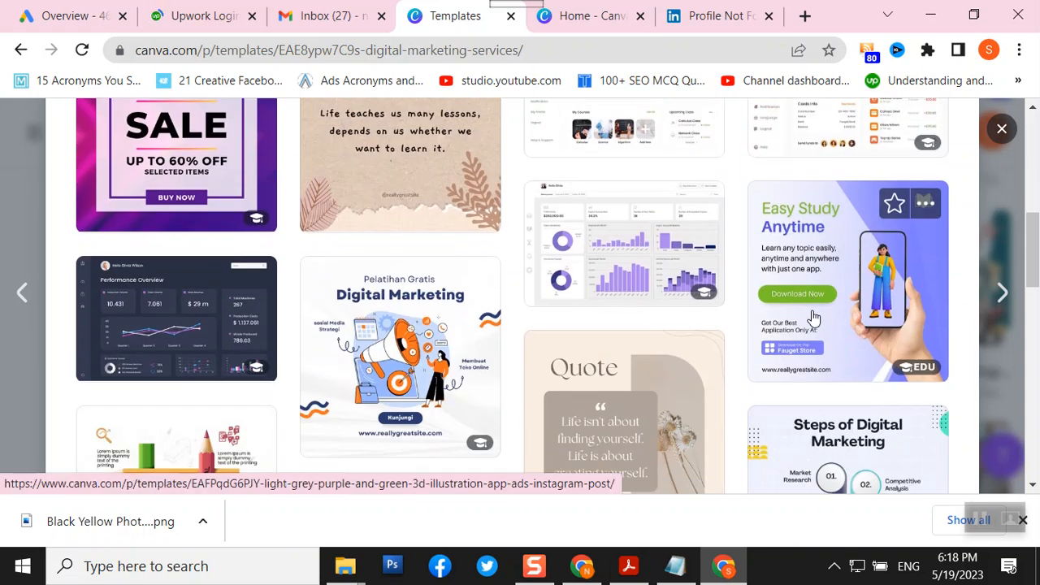
scroll(815, 317, down, 1)
scroll(815, 317, up, 3)
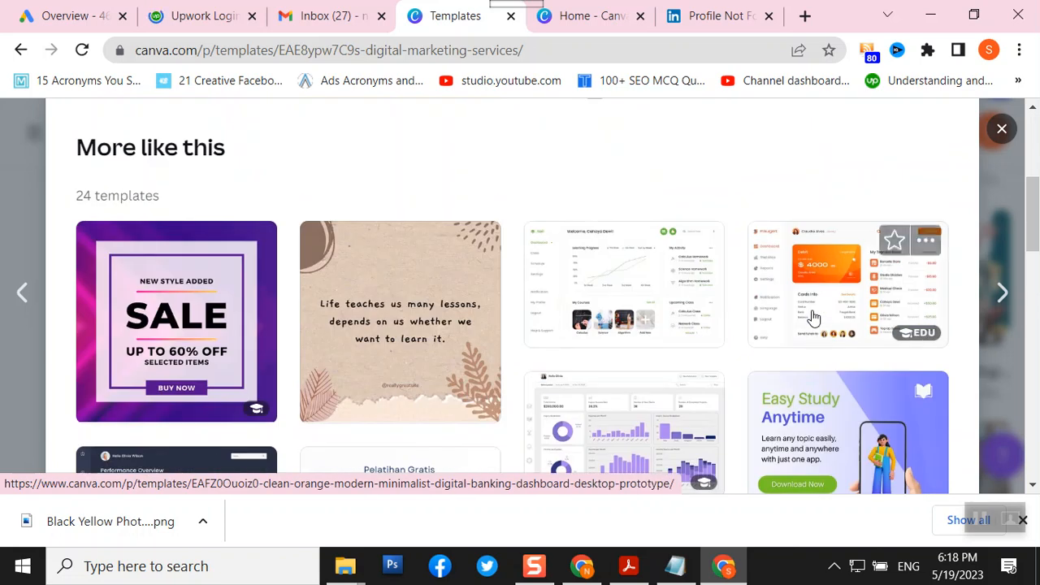
scroll(815, 317, down, 1)
scroll(815, 317, up, 4)
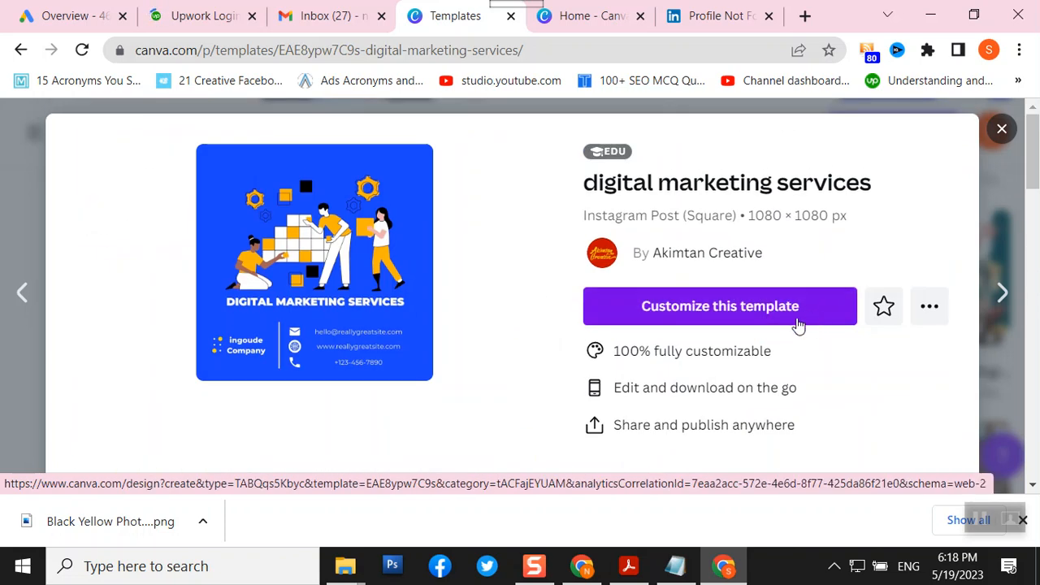
click(720, 306)
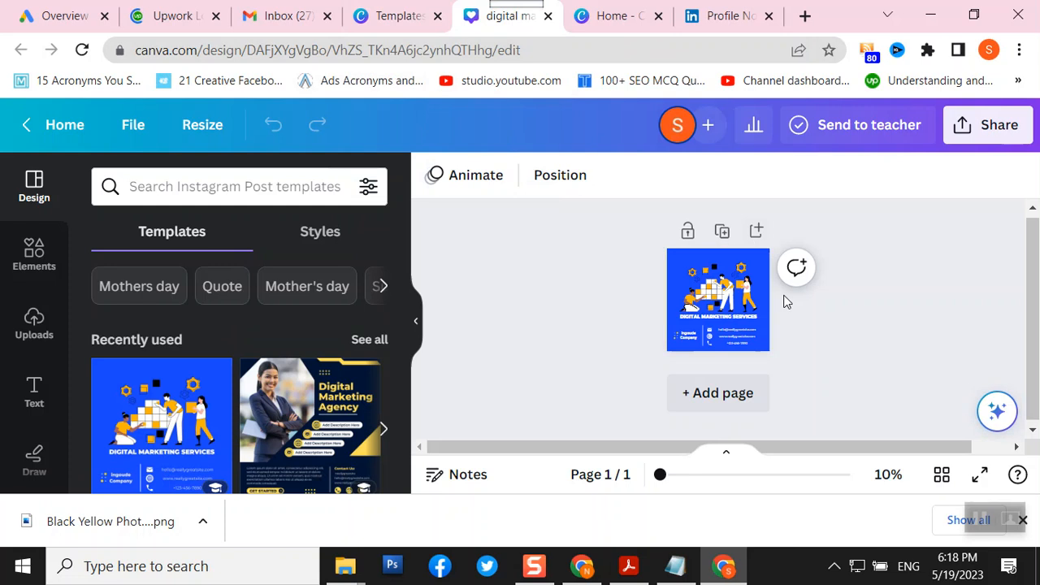
- Delete the 'ingoude Company' placeholder text, adjusting the zoom between 24% and 54%
click(704, 476)
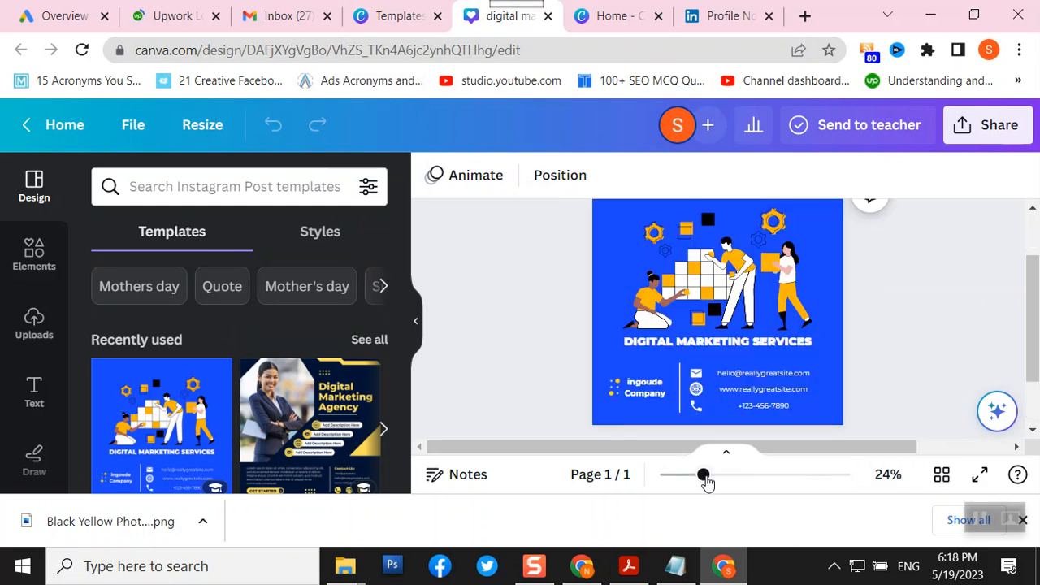
click(730, 478)
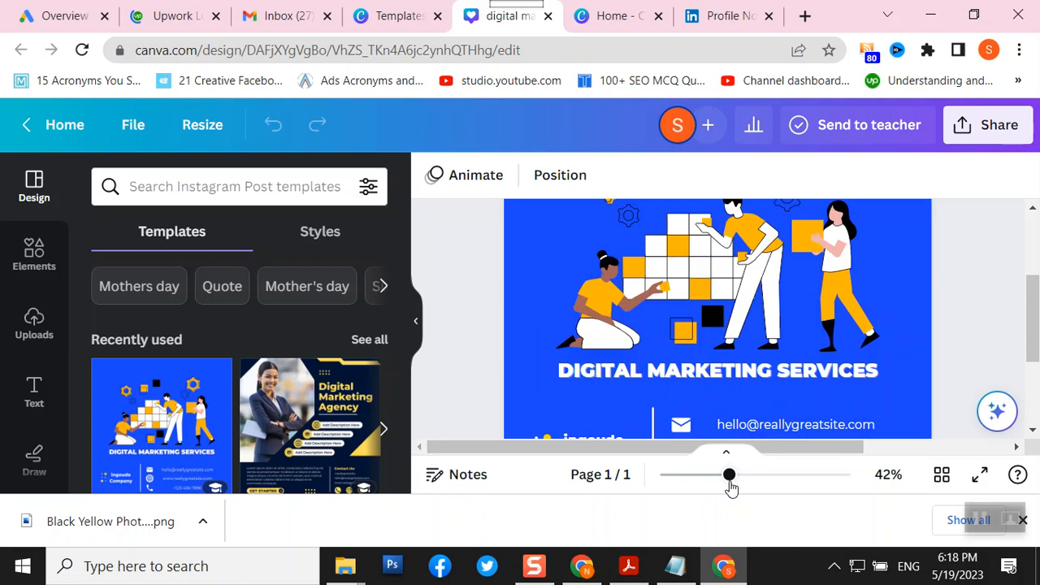
drag(729, 476, 720, 476)
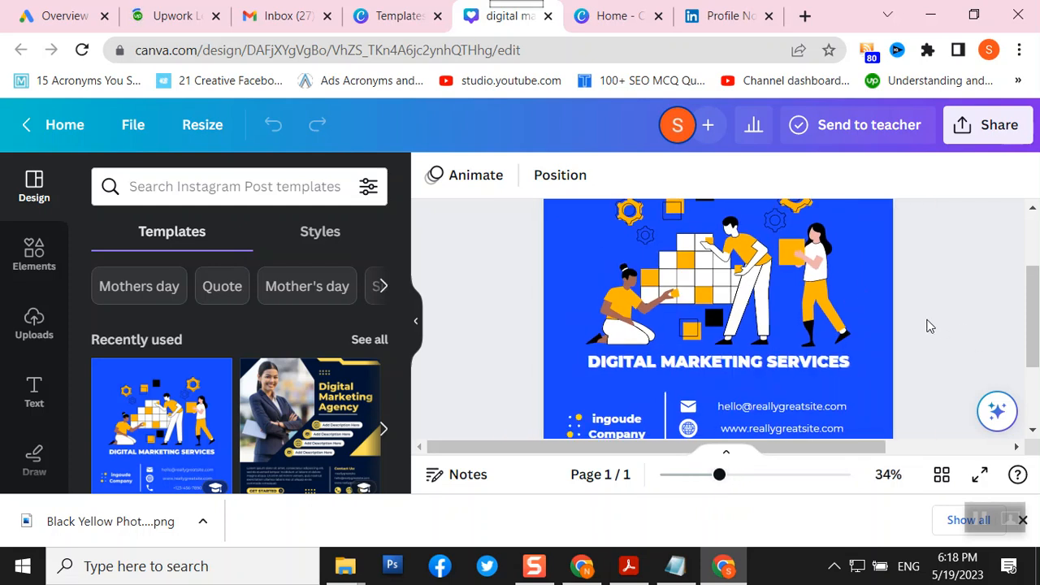
scroll(929, 328, up, 2)
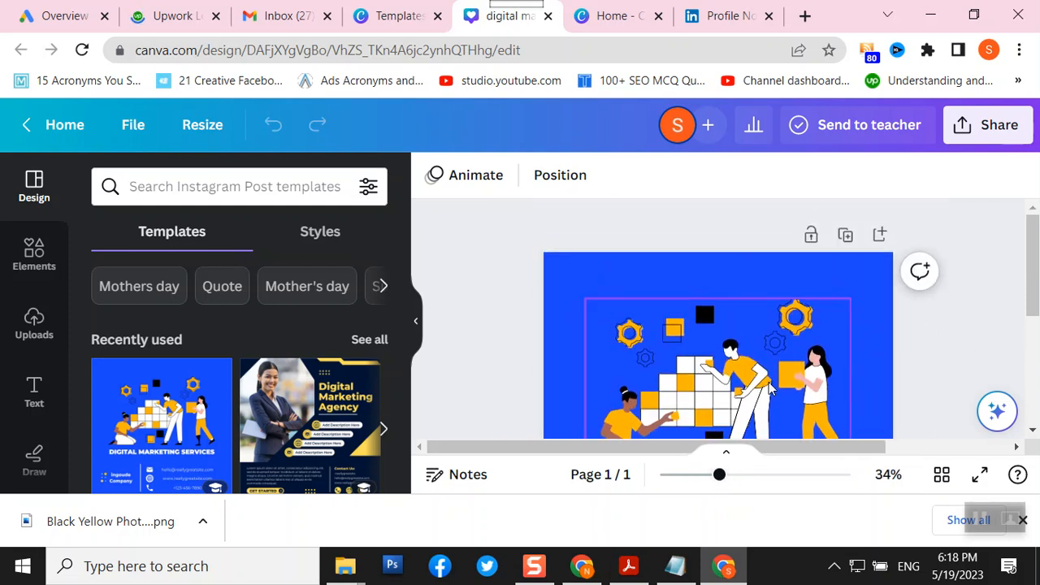
scroll(788, 374, down, 4)
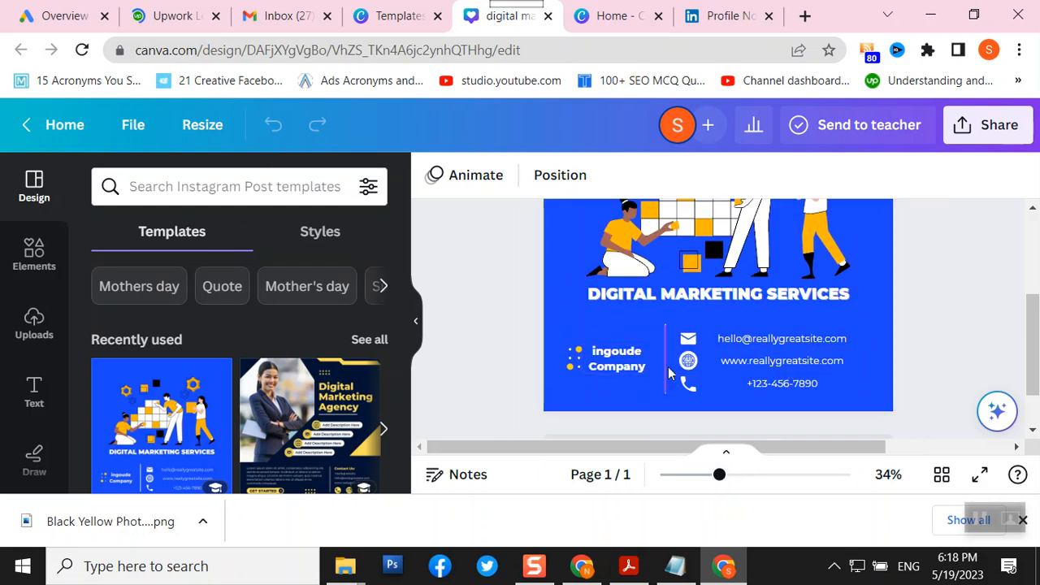
click(619, 368)
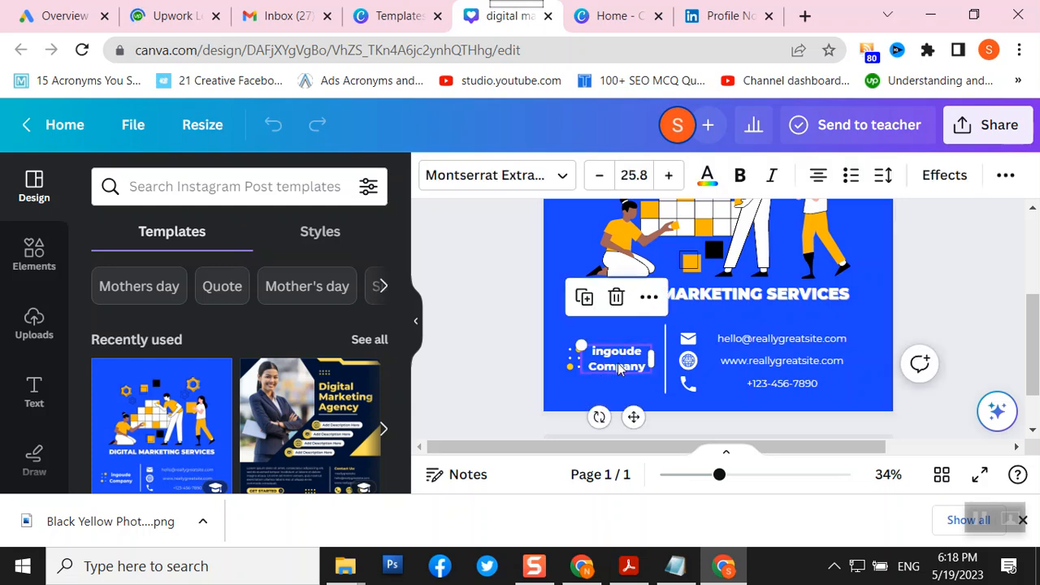
key(Delete)
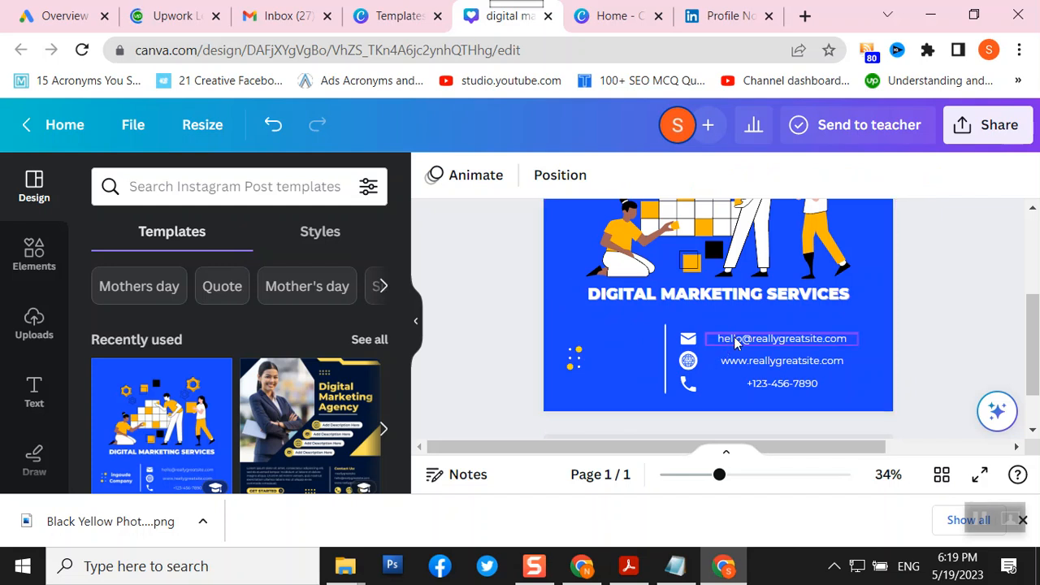
click(739, 479)
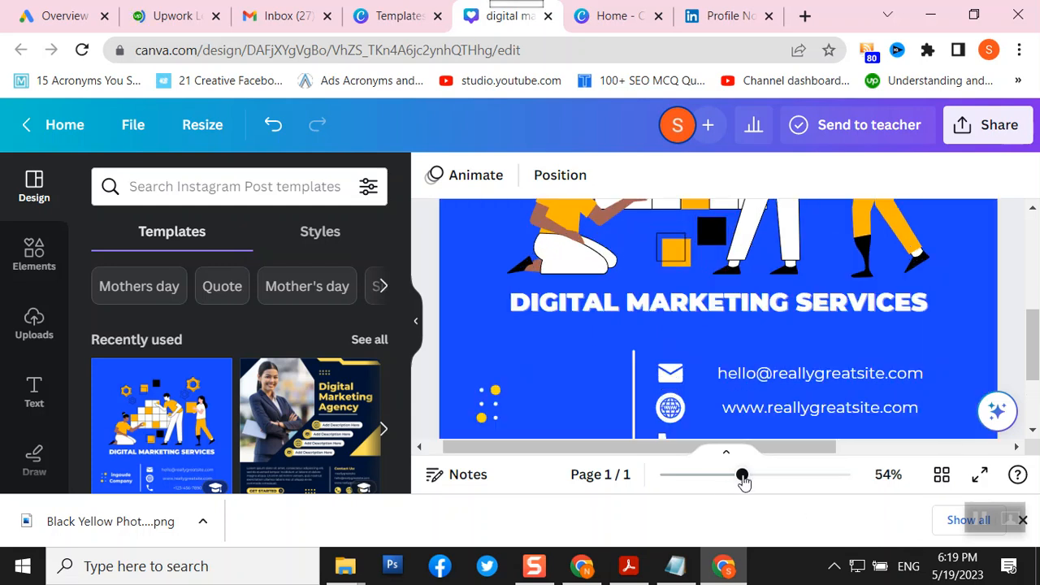
- Replace the sample e-mail with the business's own address and widen the box to one line
click(740, 378)
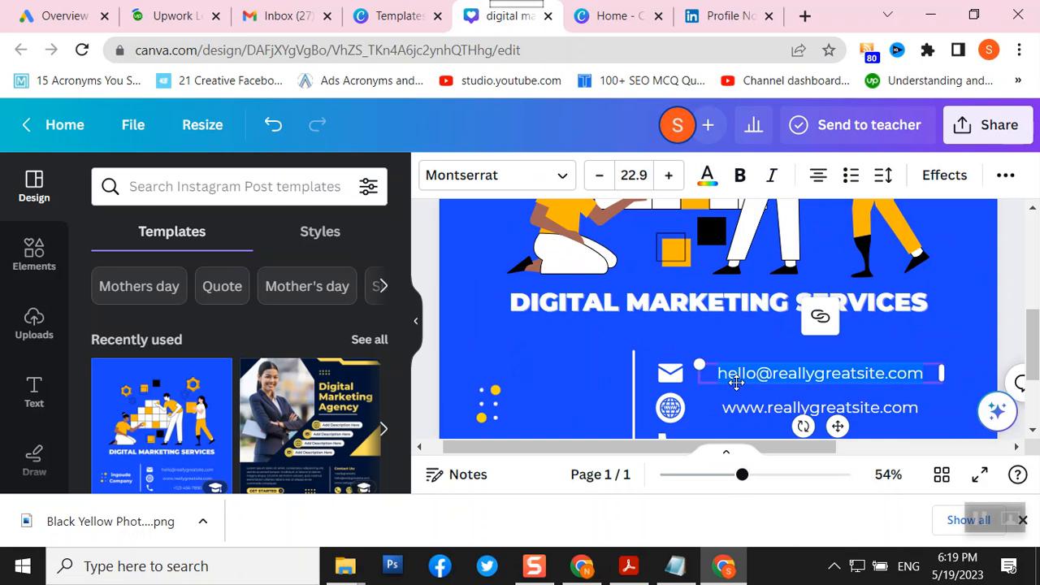
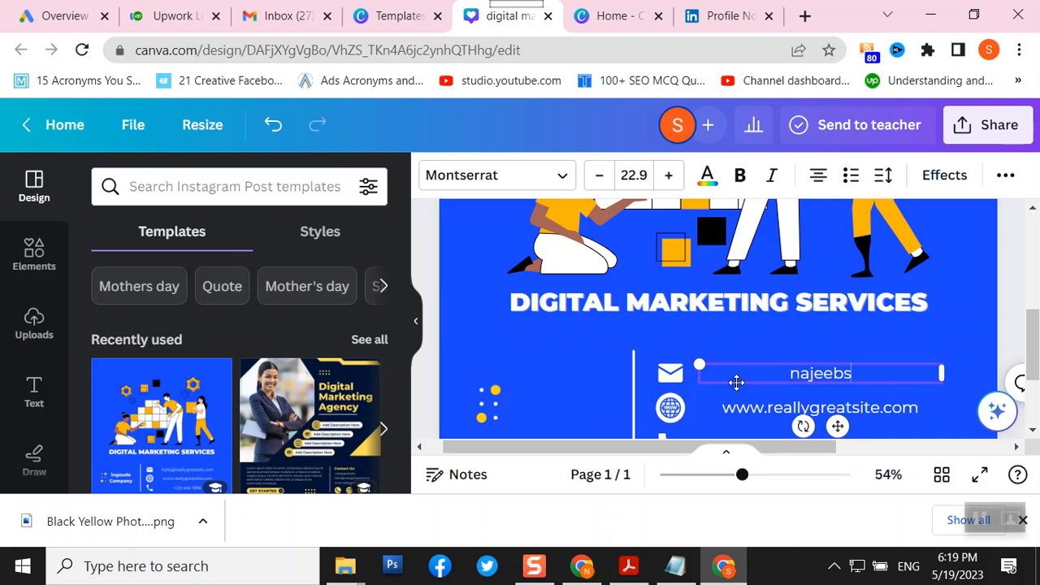
click(989, 52)
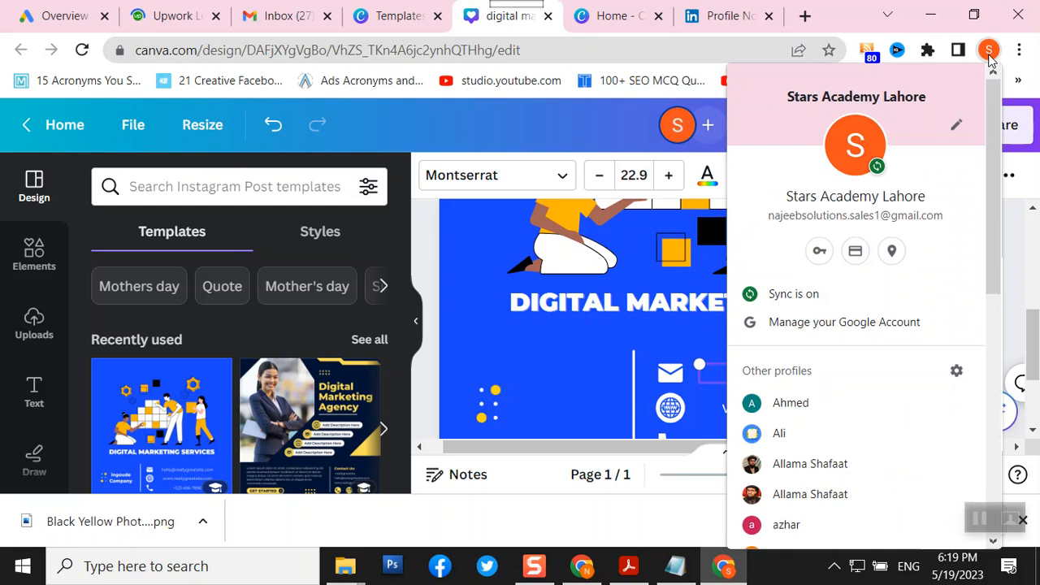
click(585, 568)
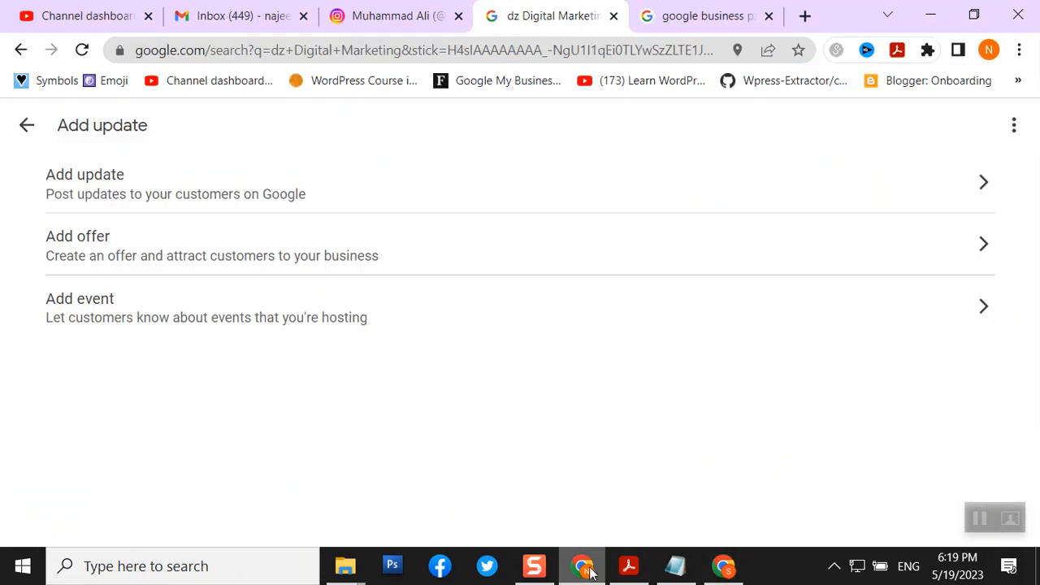
click(989, 52)
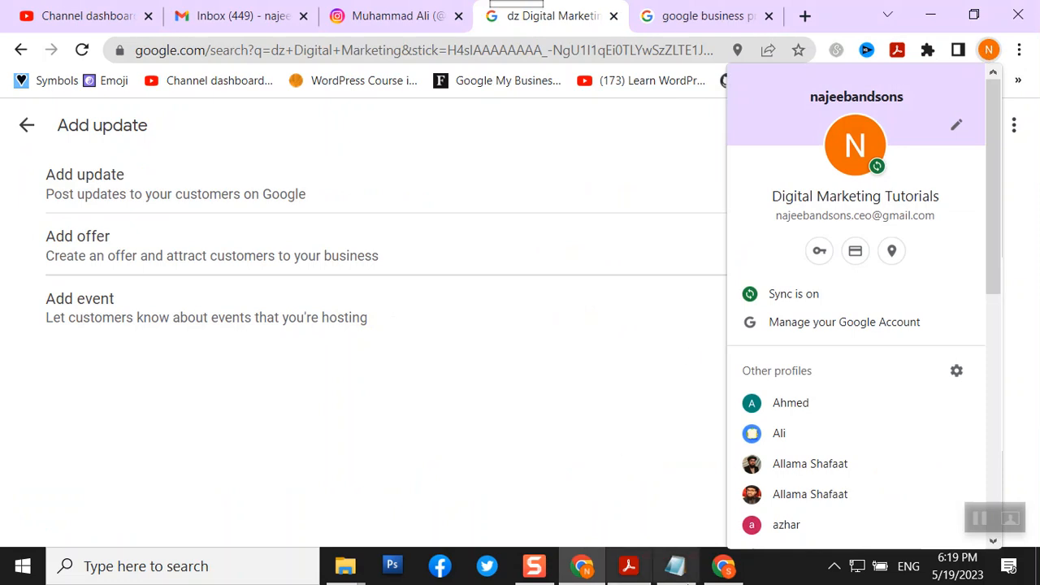
click(711, 566)
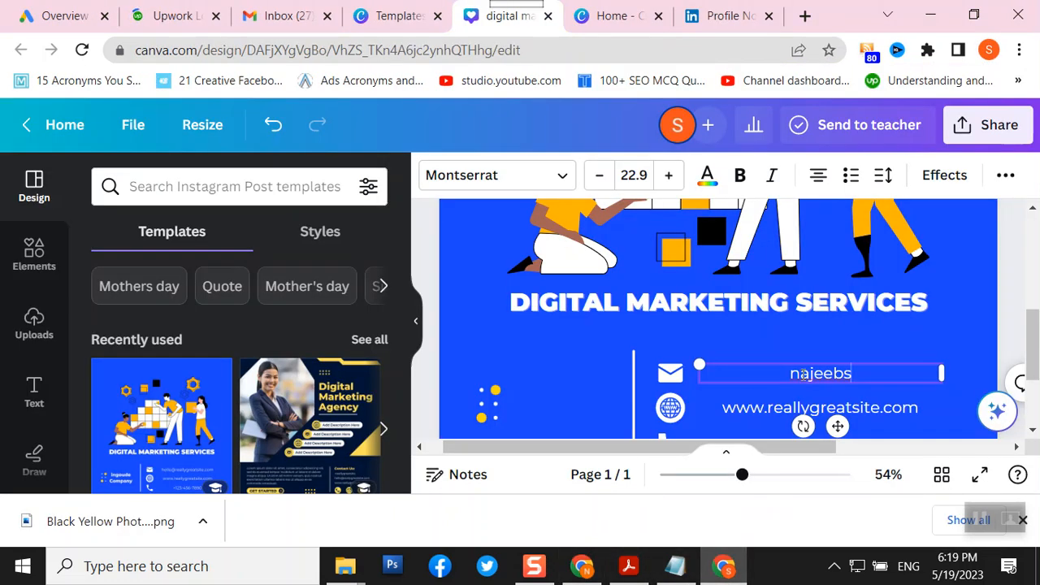
key(BackSpace)
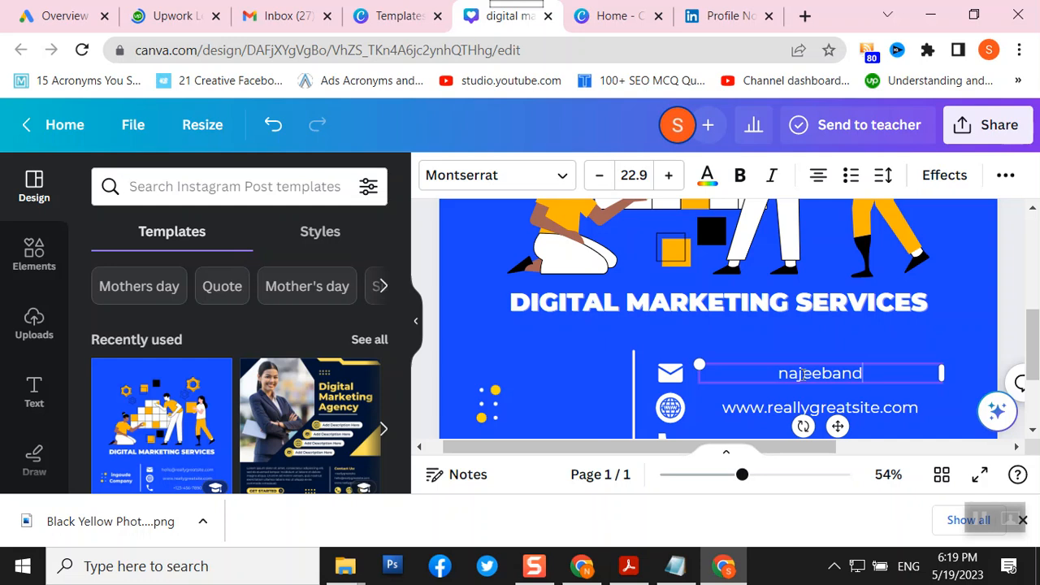
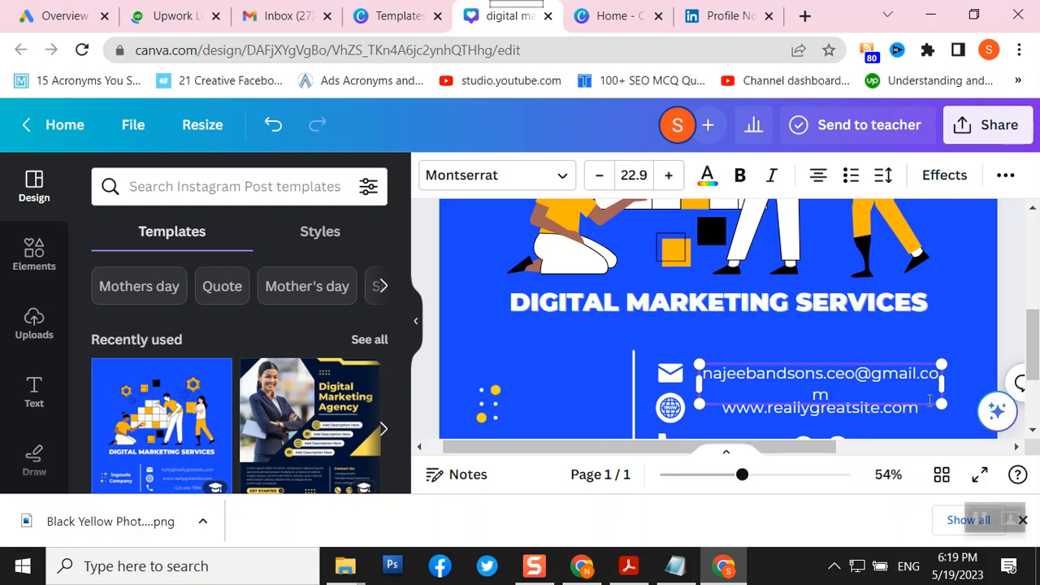
drag(950, 388, 971, 389)
click(573, 349)
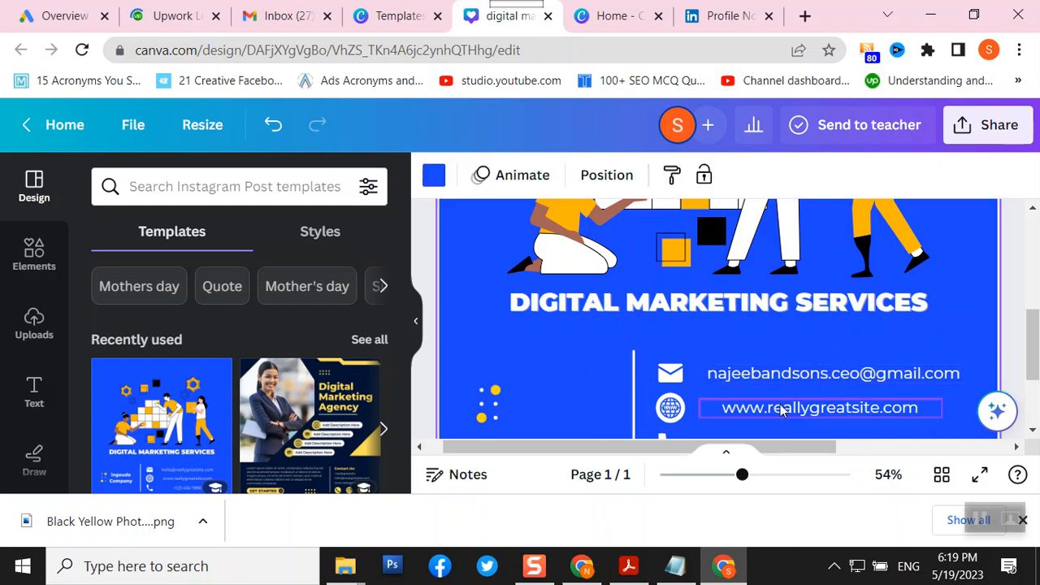
- Delete the website text and its globe icon from the contact section
scroll(776, 412, down, 3)
click(742, 267)
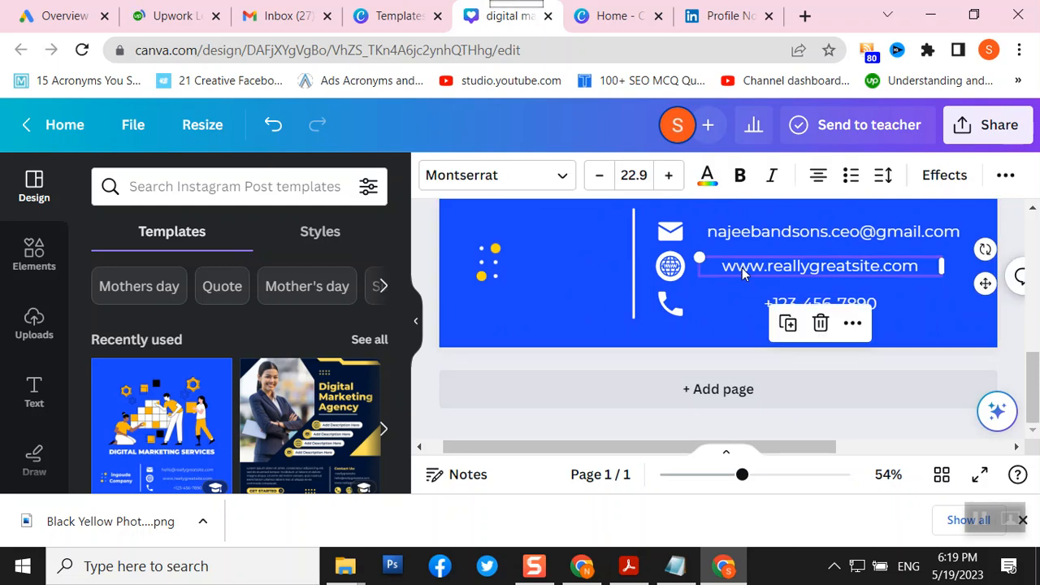
key(Delete)
click(675, 270)
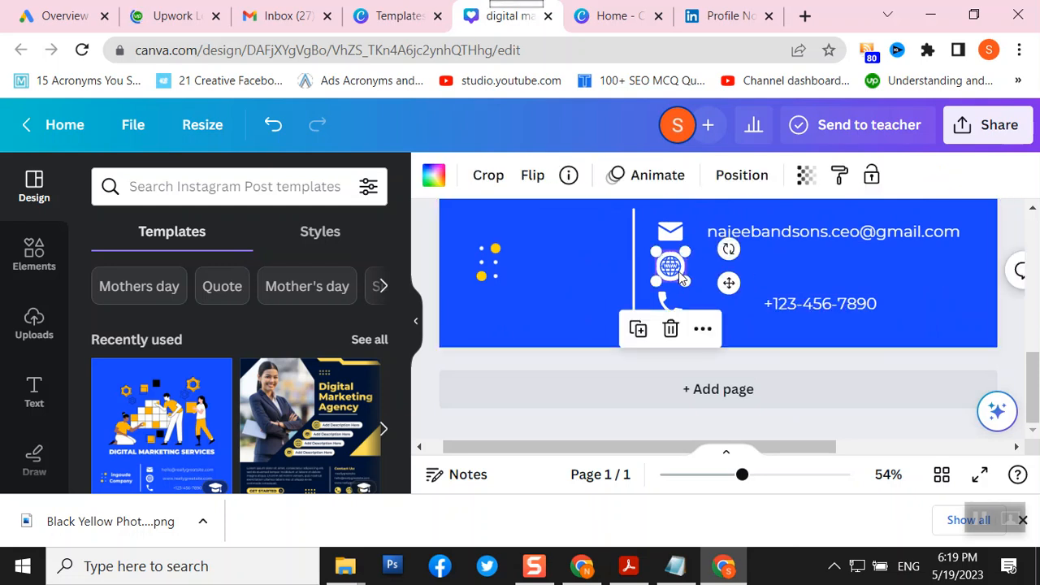
key(Delete)
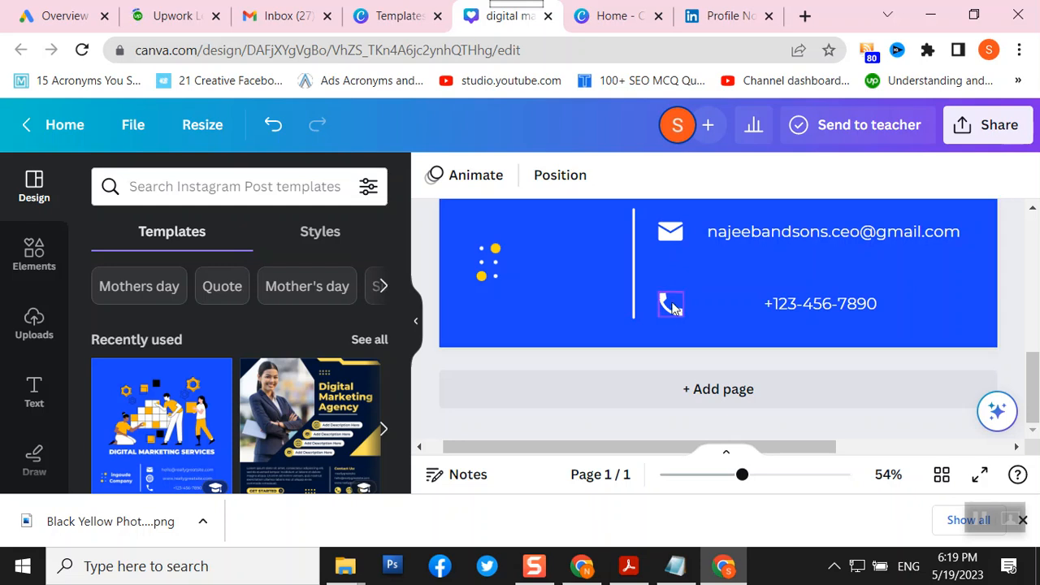
- Move the phone icon and number up, then start retyping the number in +92 format
drag(671, 314, 674, 288)
drag(807, 310, 760, 295)
double_click(760, 295)
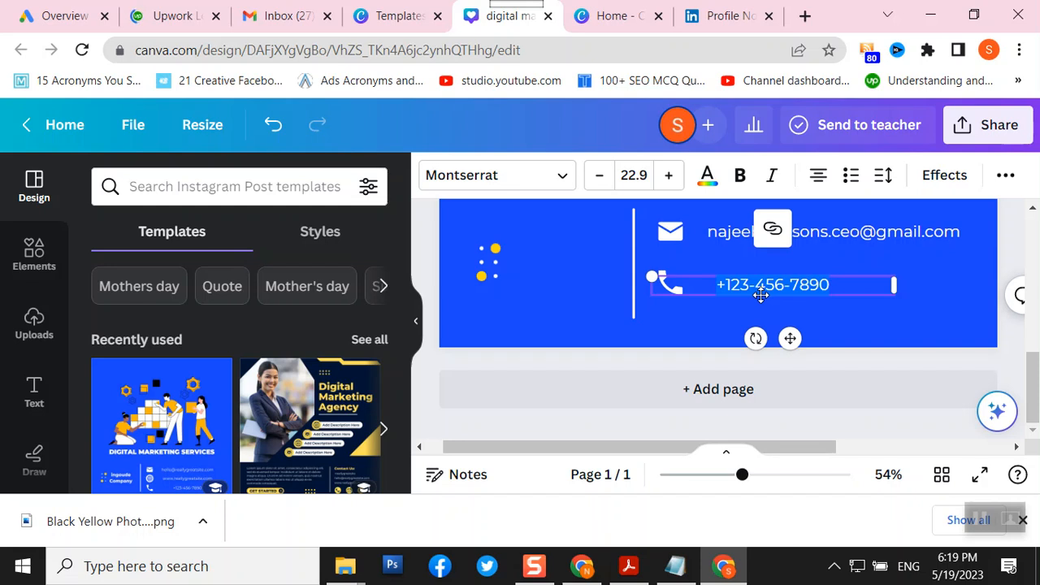
key(BackSpace)
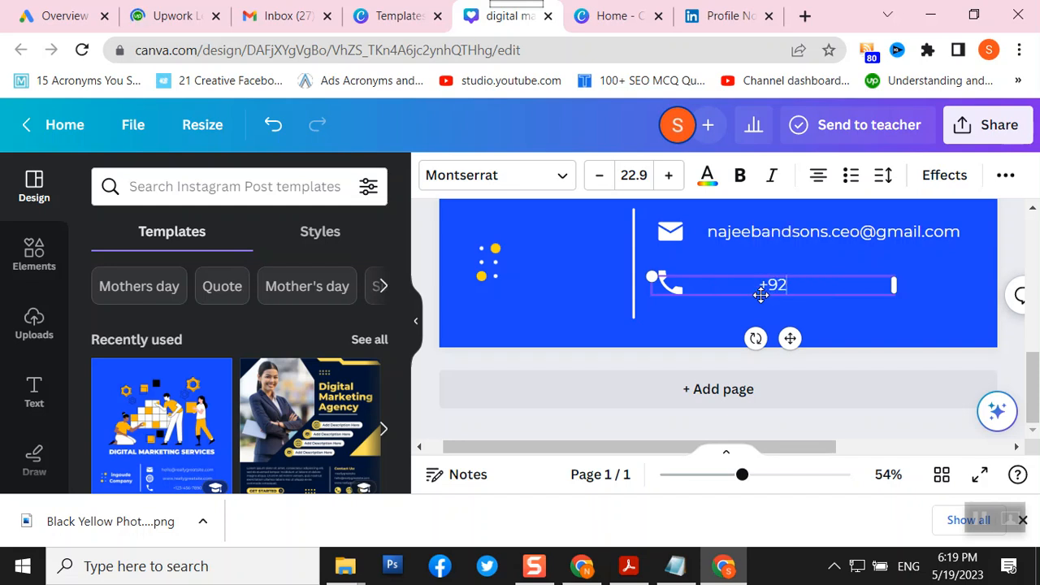
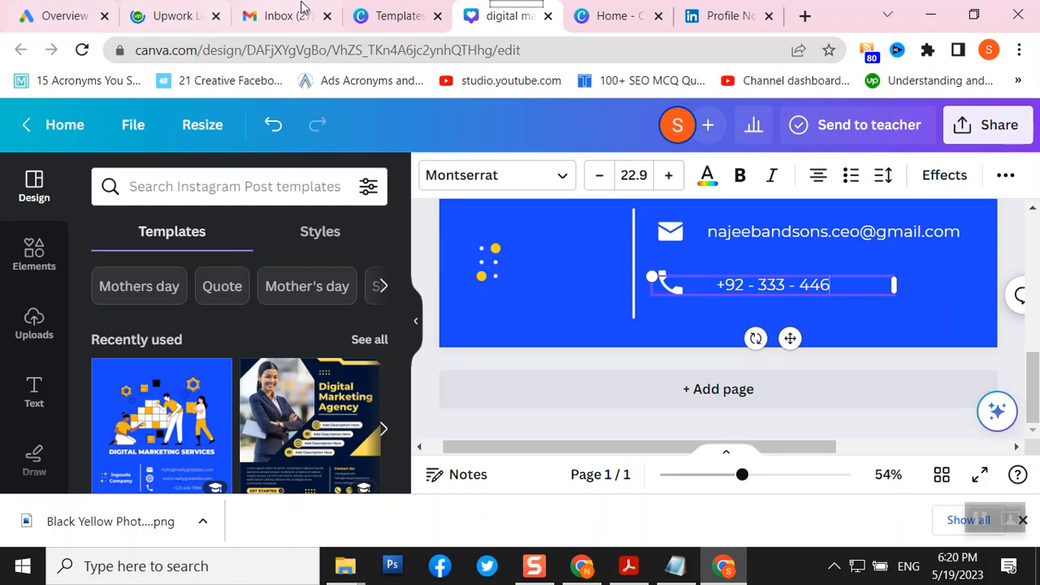
- Select the business phone number on the Google Business Profile, then return to Canva
click(581, 567)
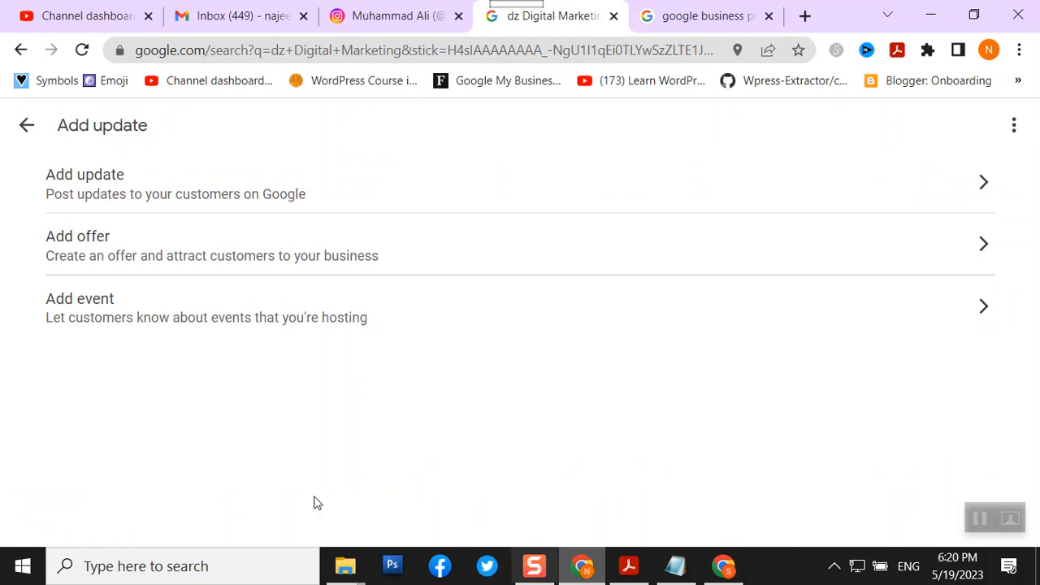
click(24, 128)
scroll(850, 302, down, 2)
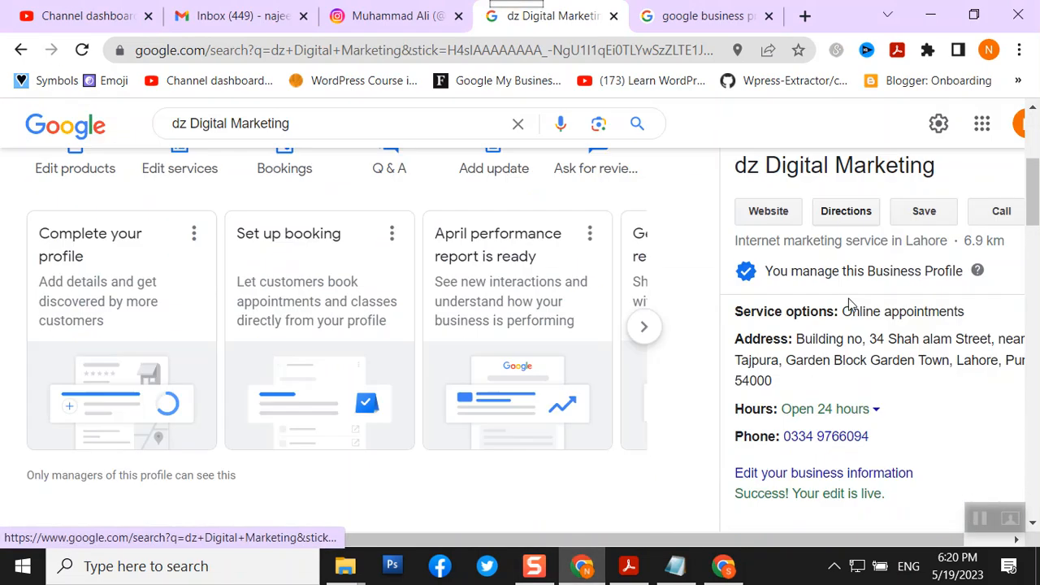
drag(873, 439, 785, 445)
key(ctrl+c)
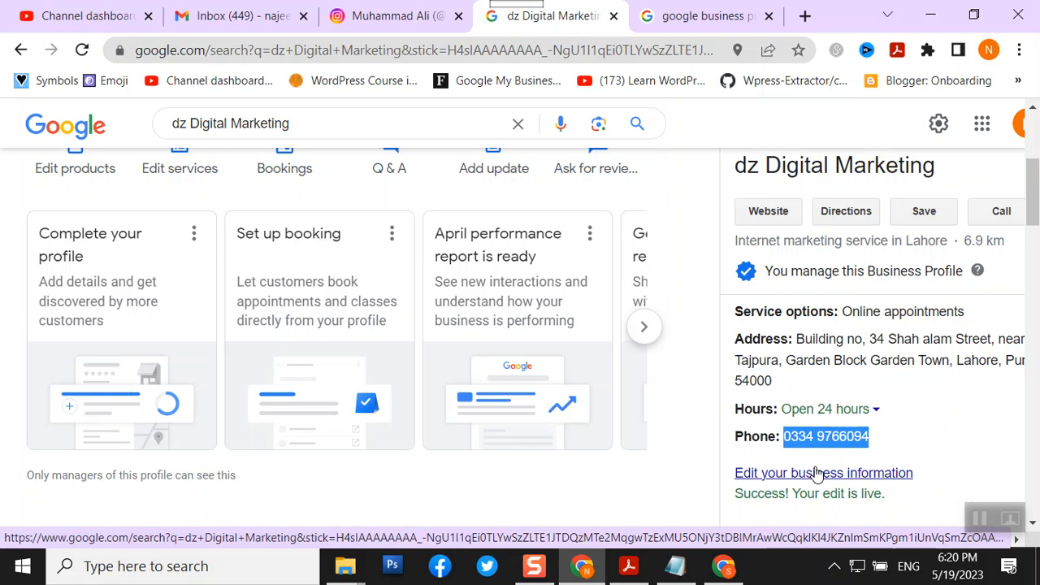
click(724, 569)
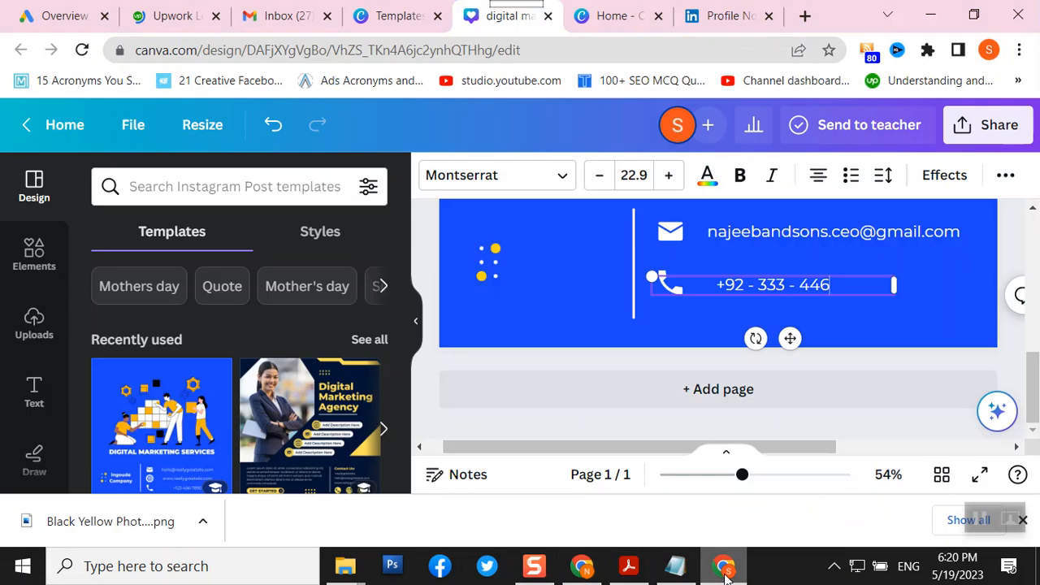
- Paste the copied business number over the placeholder digits and drop the leading zero
double_click(763, 278)
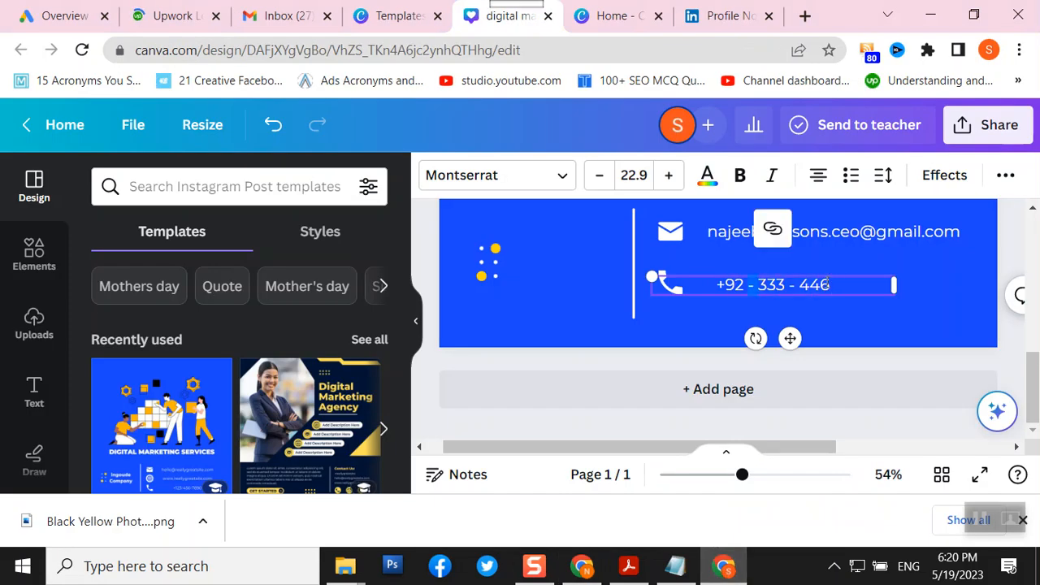
drag(758, 284, 831, 285)
key(ctrl+v)
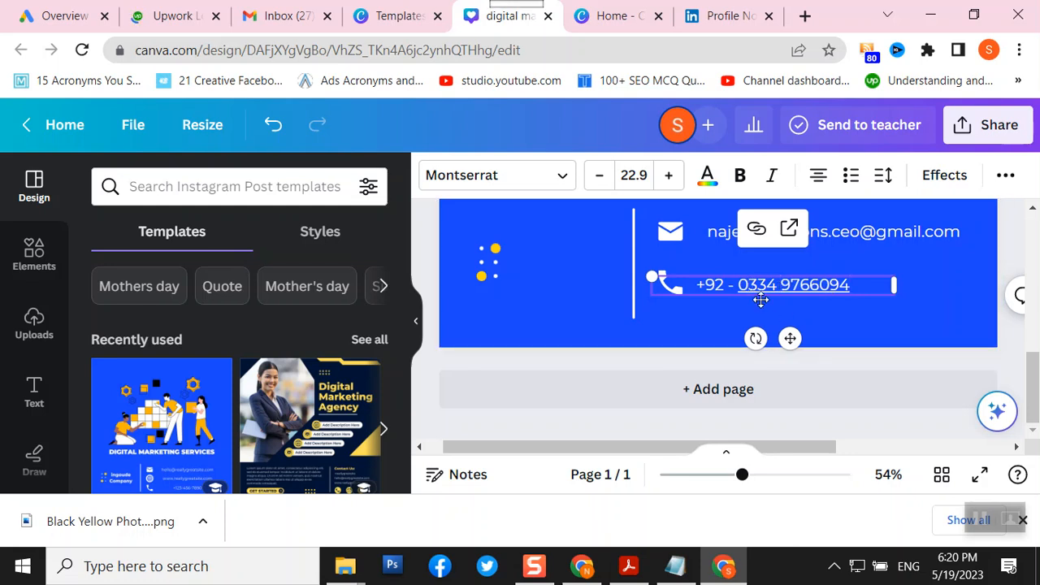
key(BackSpace)
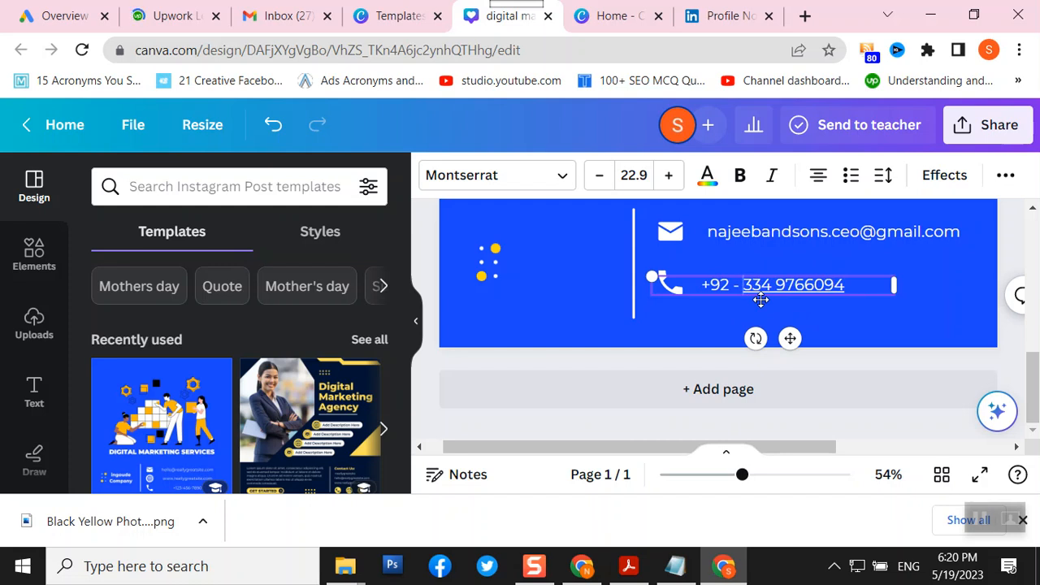
click(777, 284)
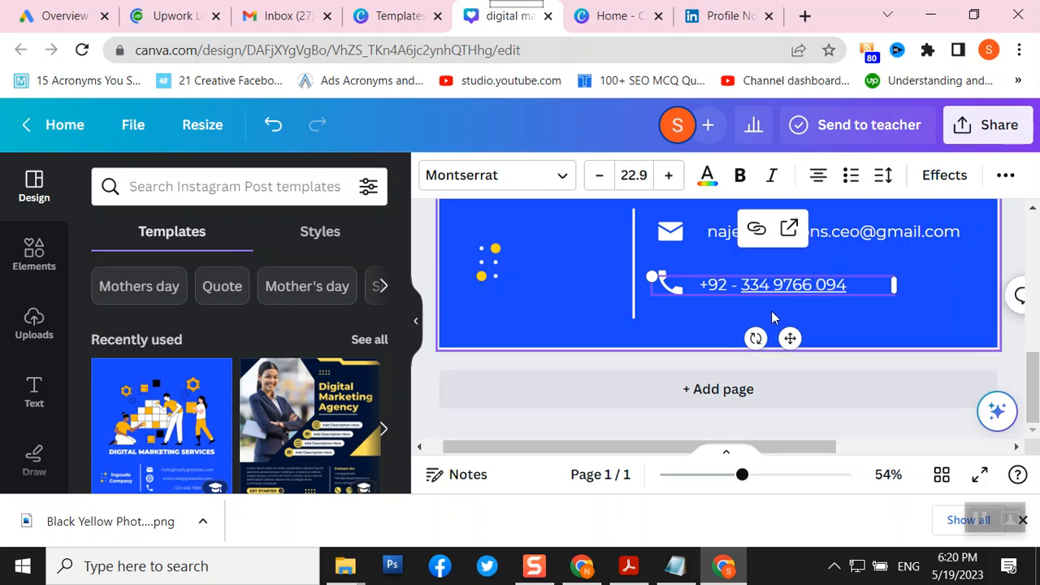
click(574, 327)
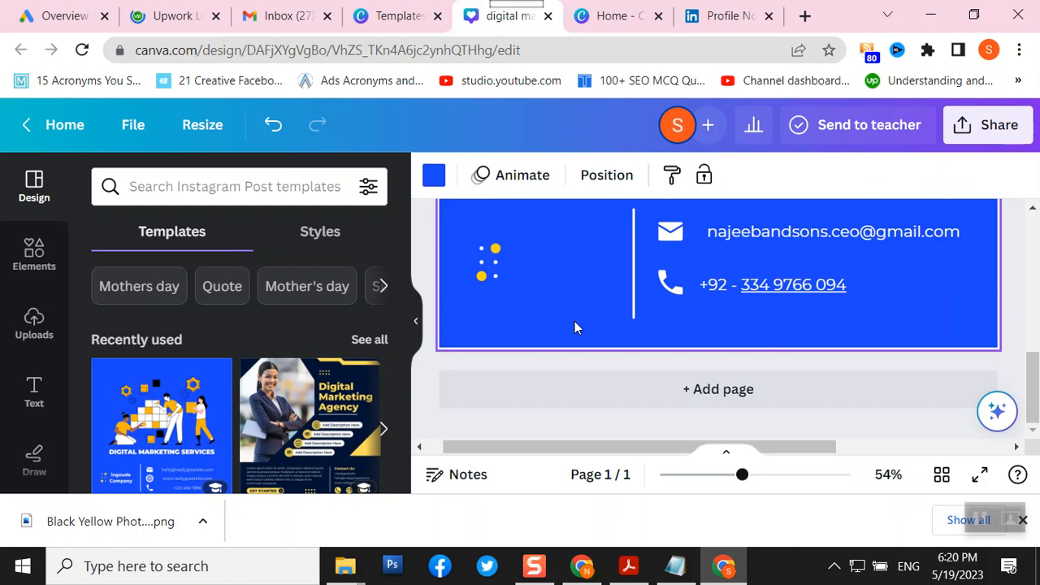
- Reselect the phone number text box and delete it, leaving only the phone icon
click(715, 292)
click(716, 290)
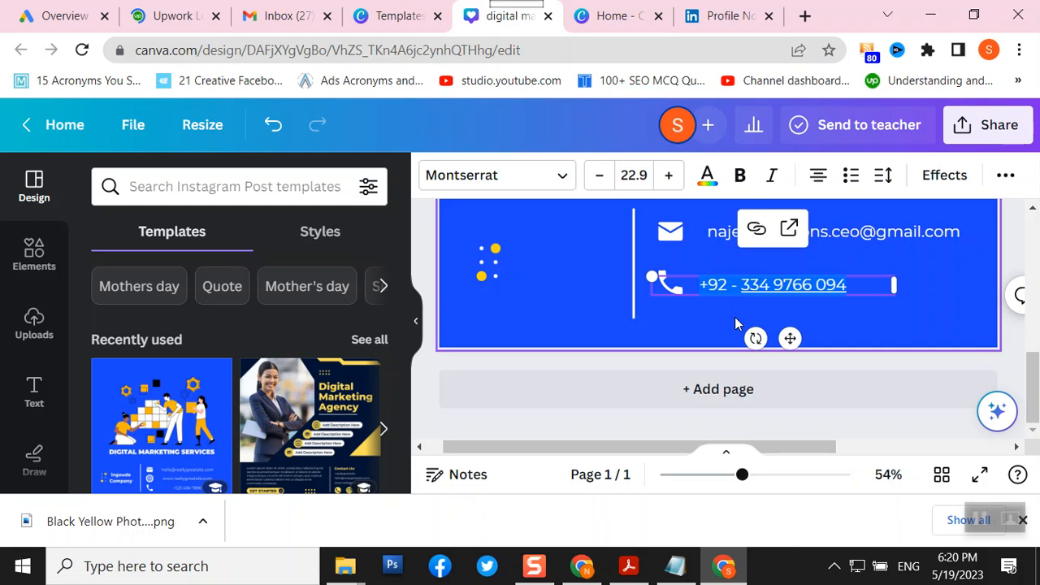
click(581, 321)
click(769, 296)
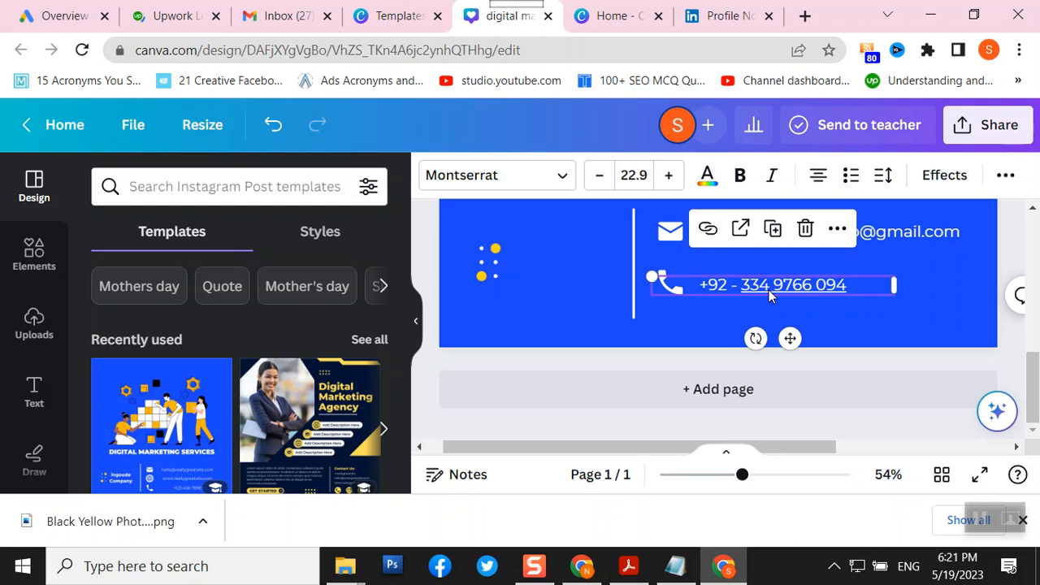
click(591, 302)
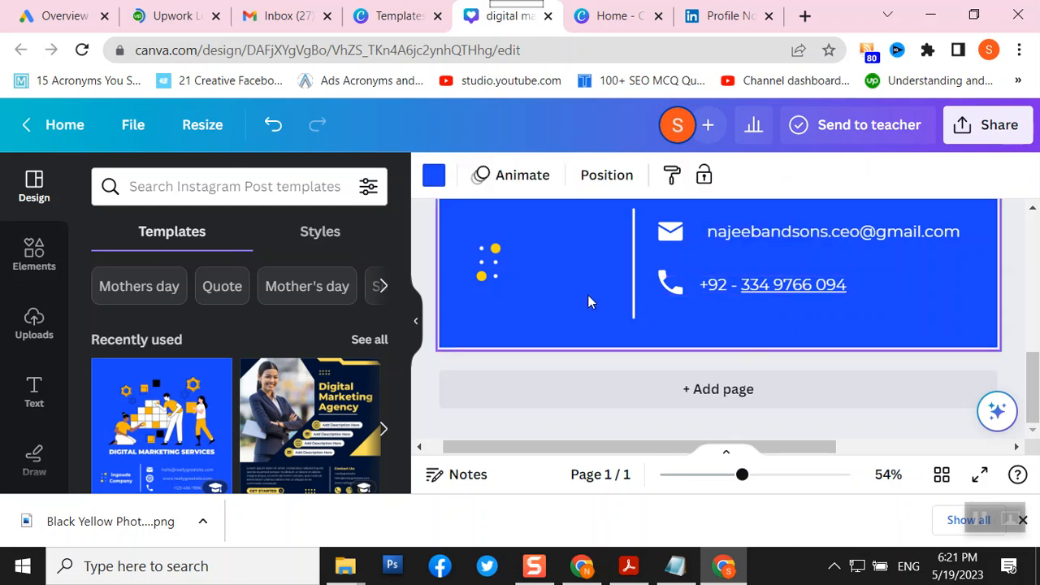
click(720, 291)
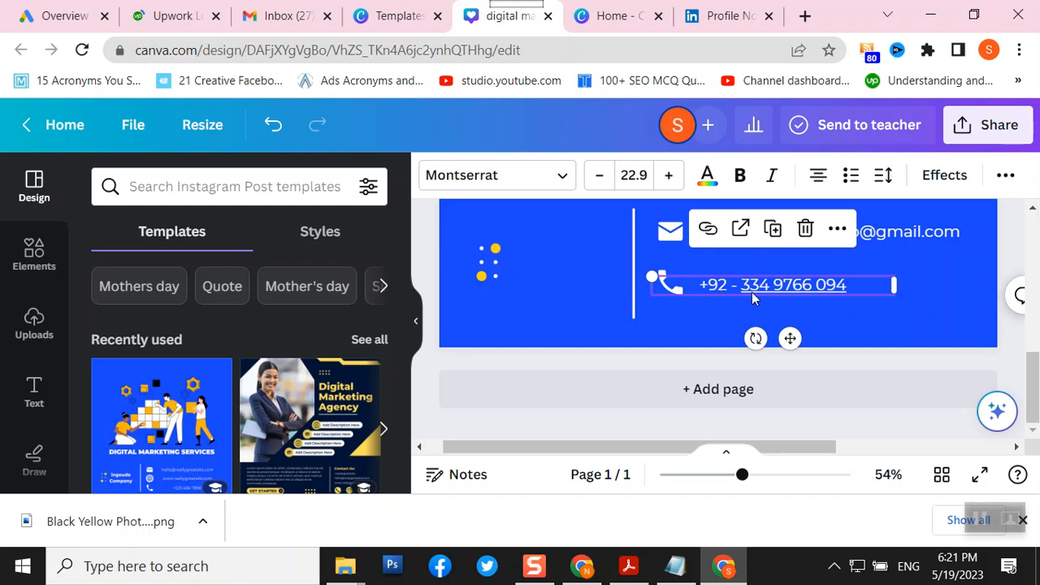
key(Delete)
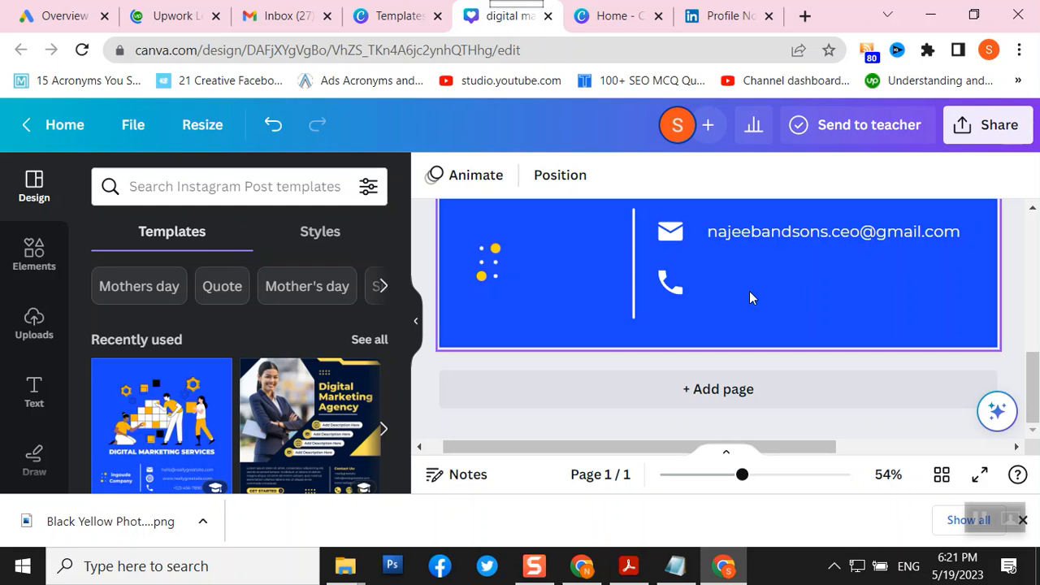
- Duplicate the email line beside the phone icon and replace its text with the phone number
click(756, 234)
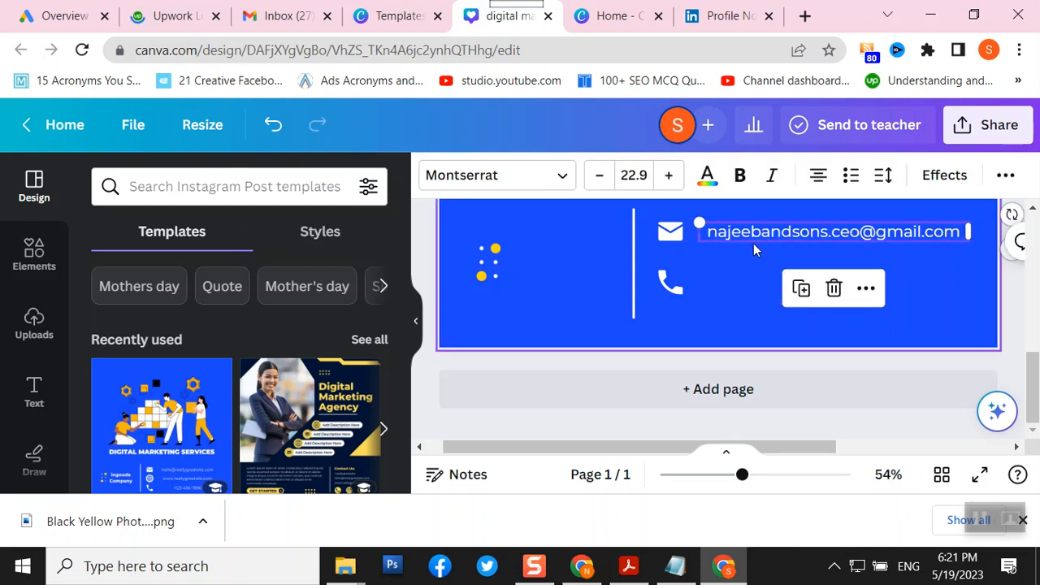
click(799, 291)
drag(794, 238, 786, 281)
click(774, 290)
key(ctrl+a)
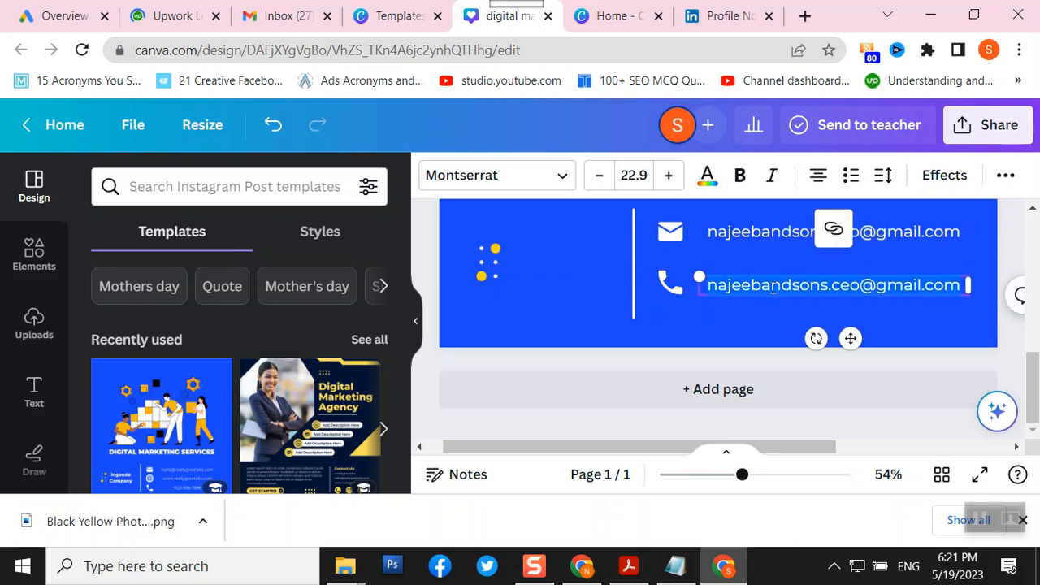
key(ctrl+v)
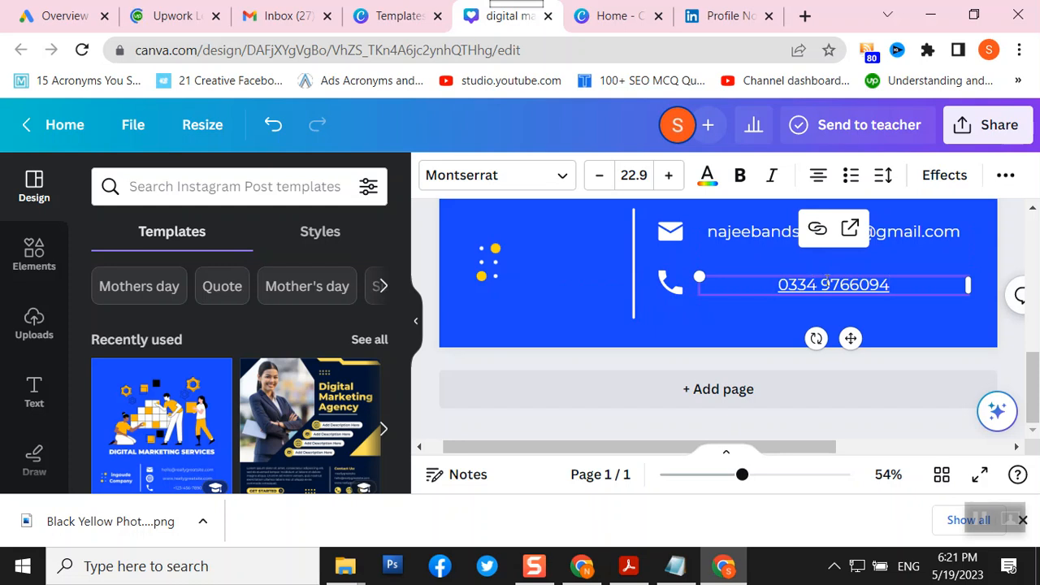
- Make the phone number bold and larger, and move the yellow dots graphic bottom-left
key(ctrl+a)
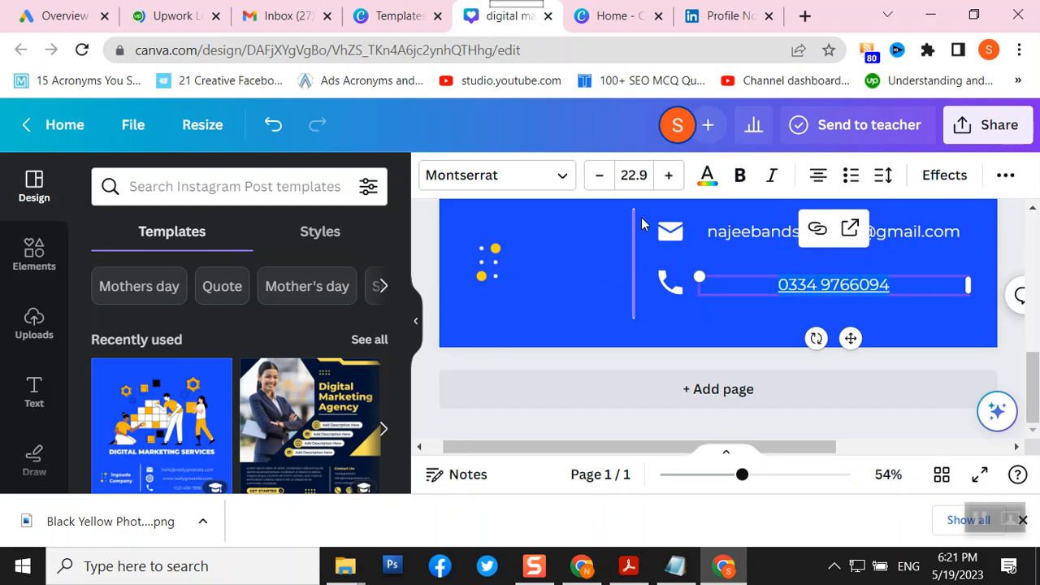
click(738, 176)
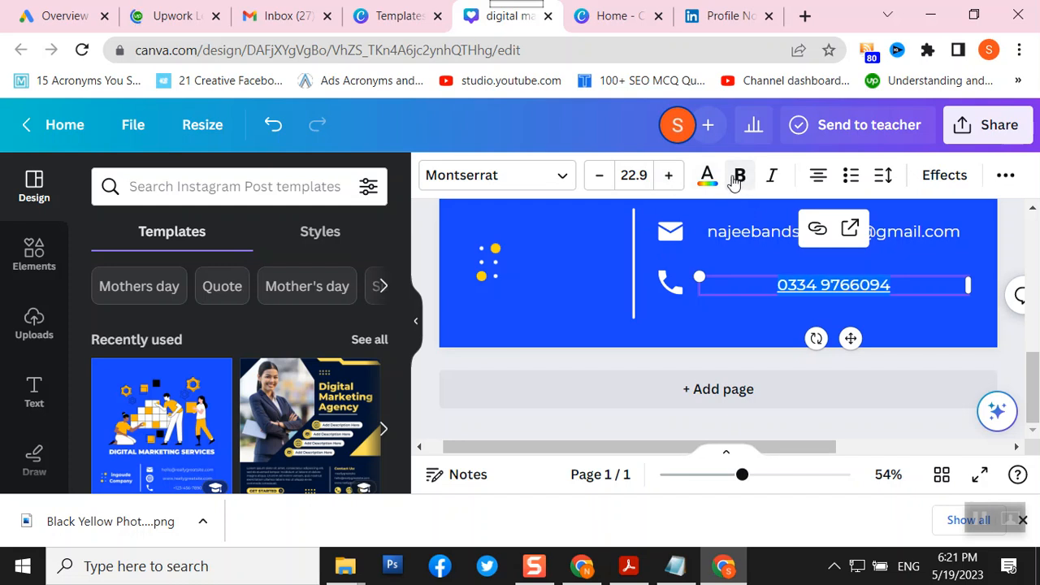
click(671, 176)
click(671, 176)
click(671, 175)
click(671, 176)
click(671, 176)
click(671, 176)
click(585, 314)
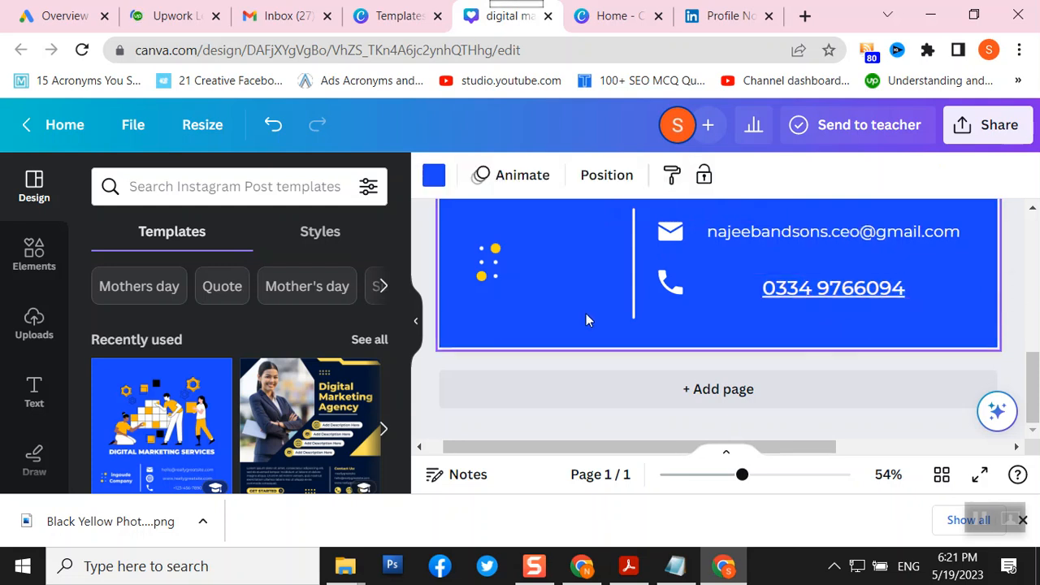
drag(488, 263, 466, 317)
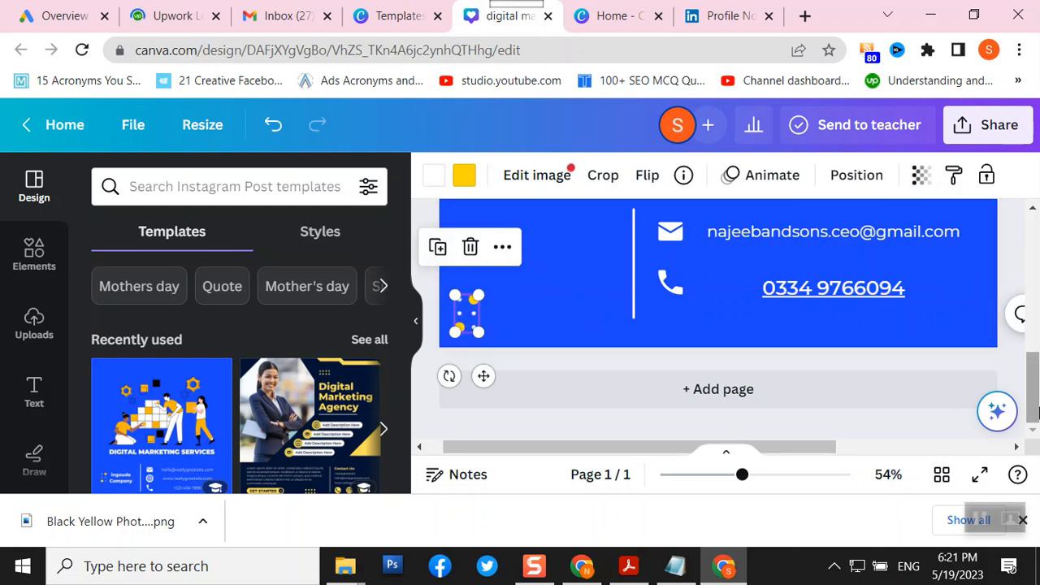
scroll(1022, 346, up, 3)
- Change the page background colour from bright blue to the default dark navy blue
scroll(1022, 345, up, 2)
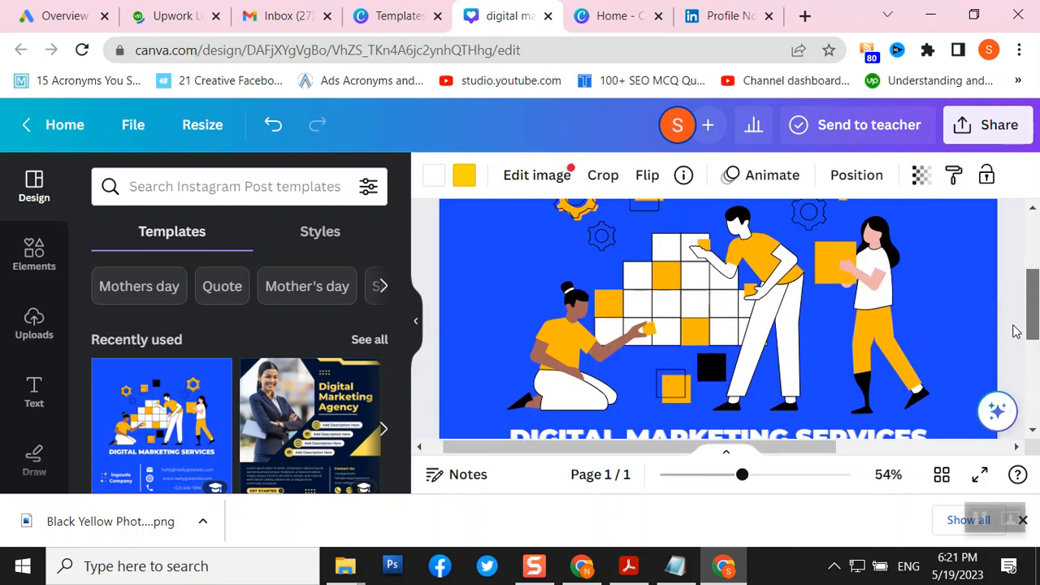
click(932, 323)
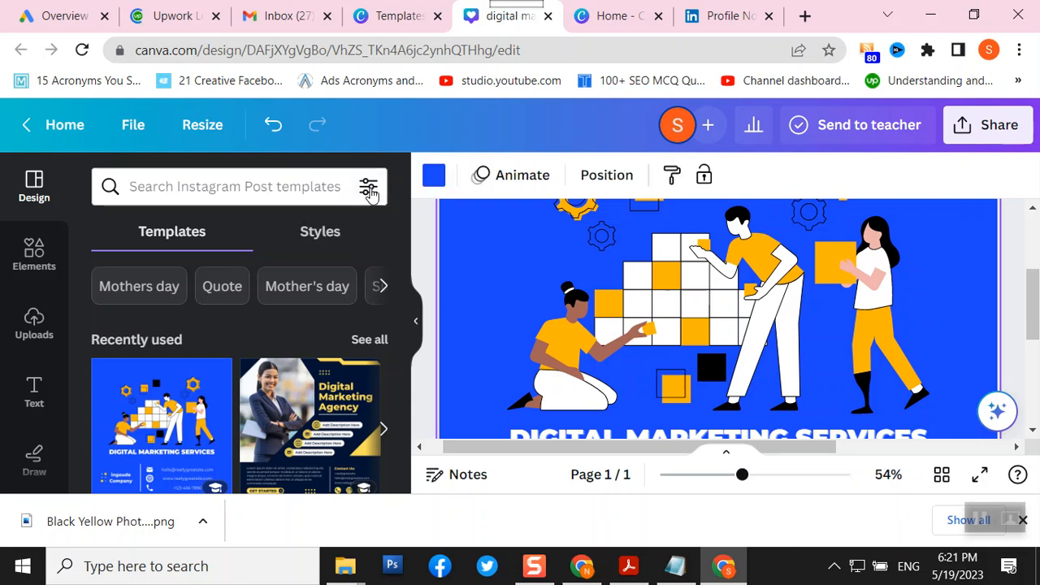
click(435, 180)
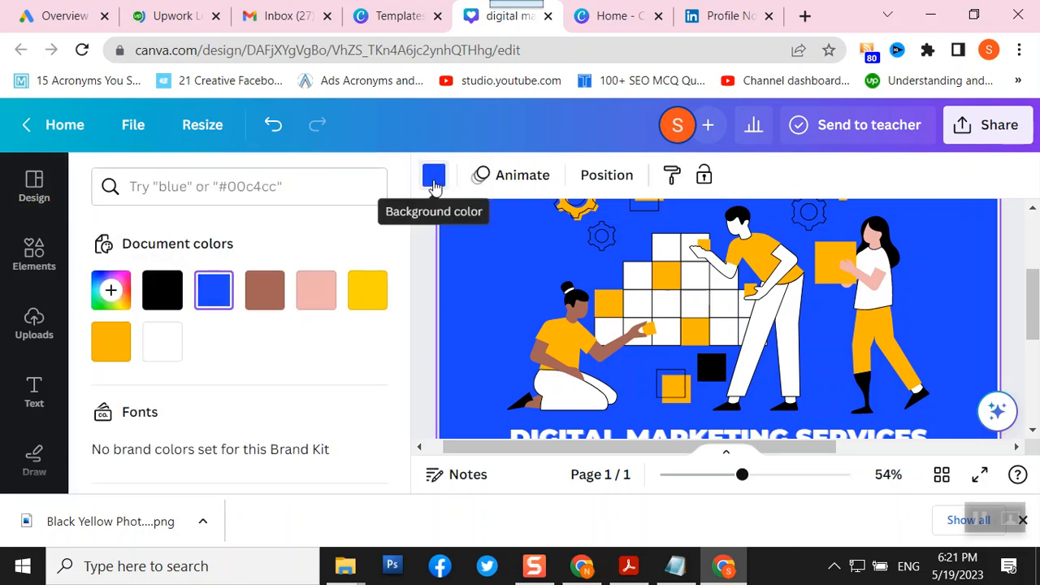
click(435, 180)
click(435, 180)
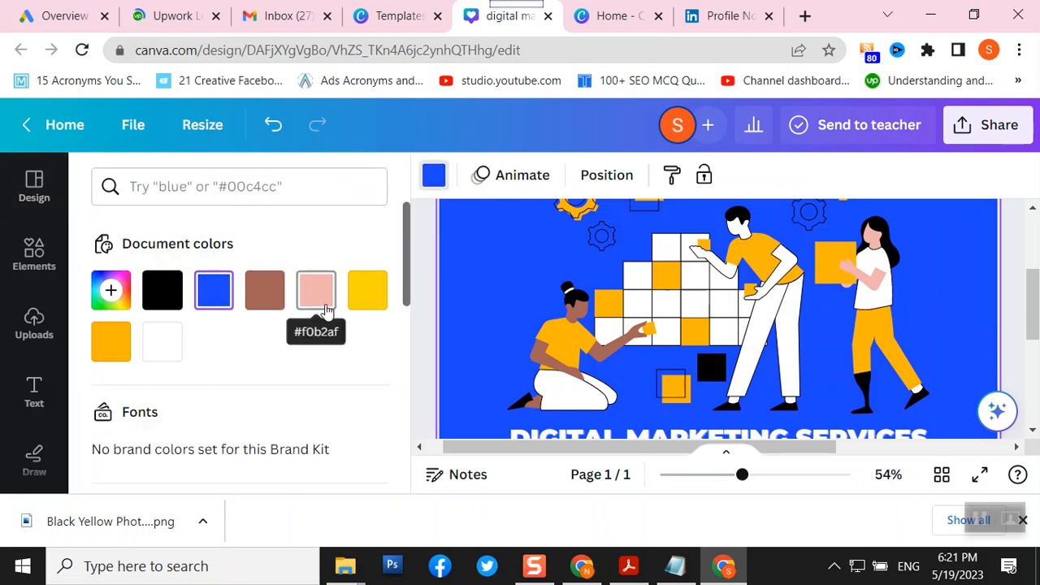
scroll(330, 315, down, 2)
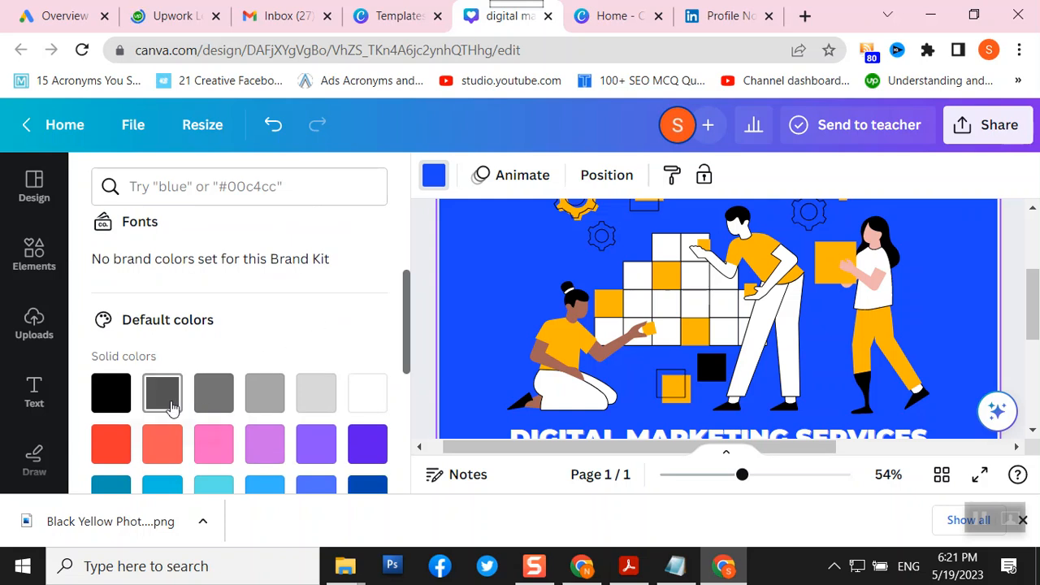
scroll(171, 403, down, 2)
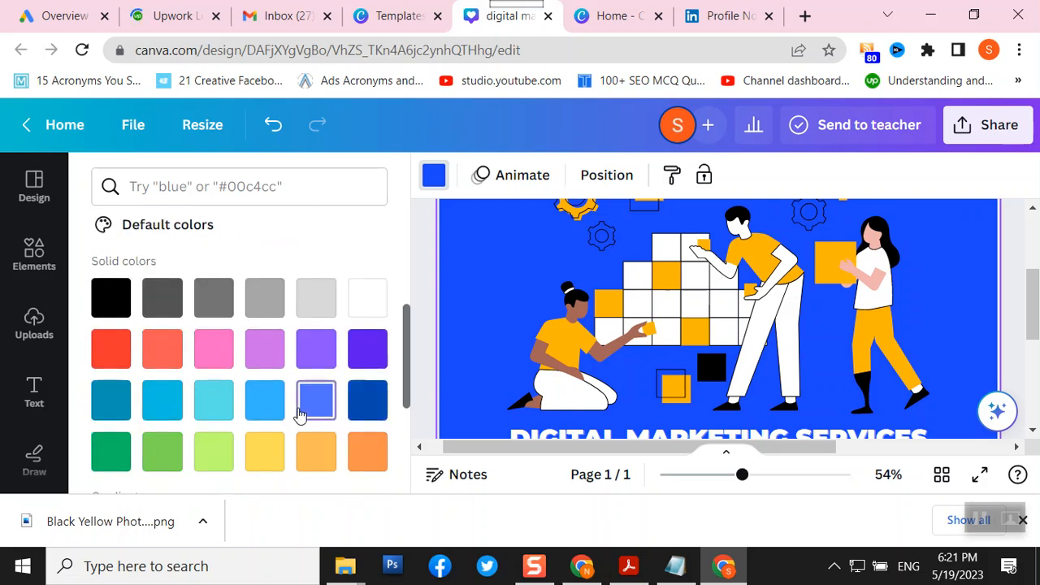
click(301, 412)
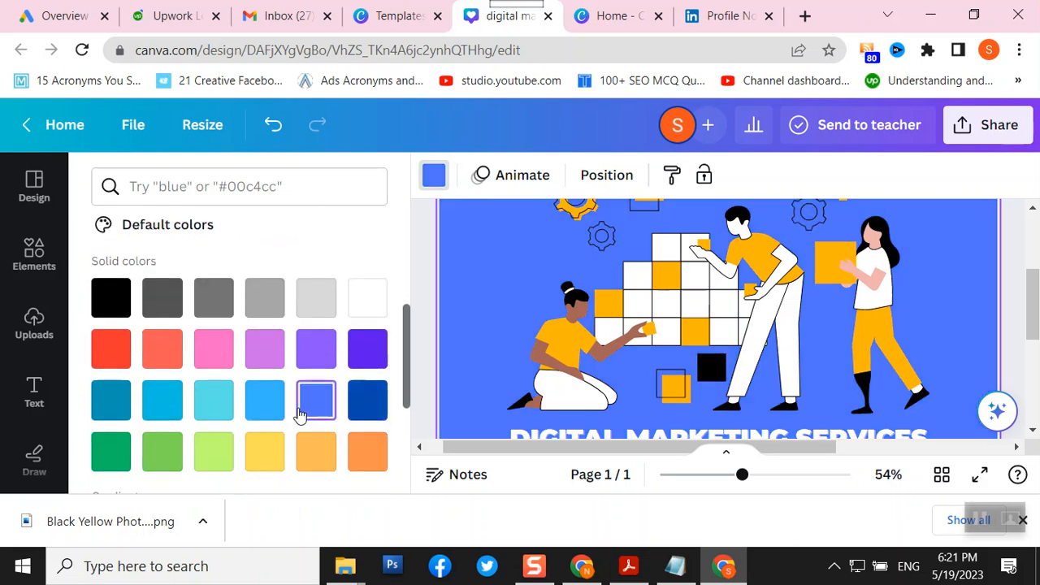
click(357, 410)
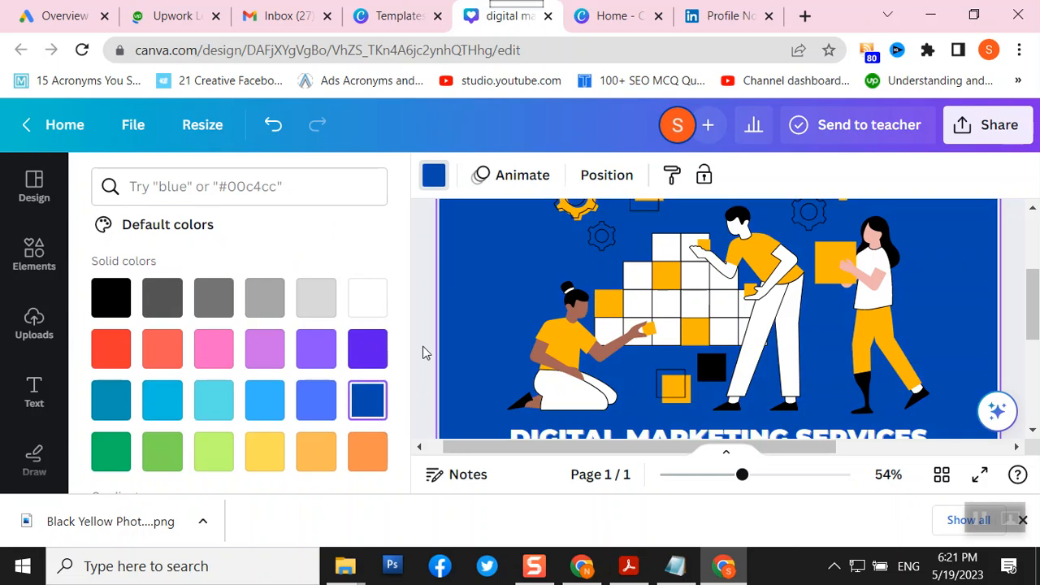
click(424, 305)
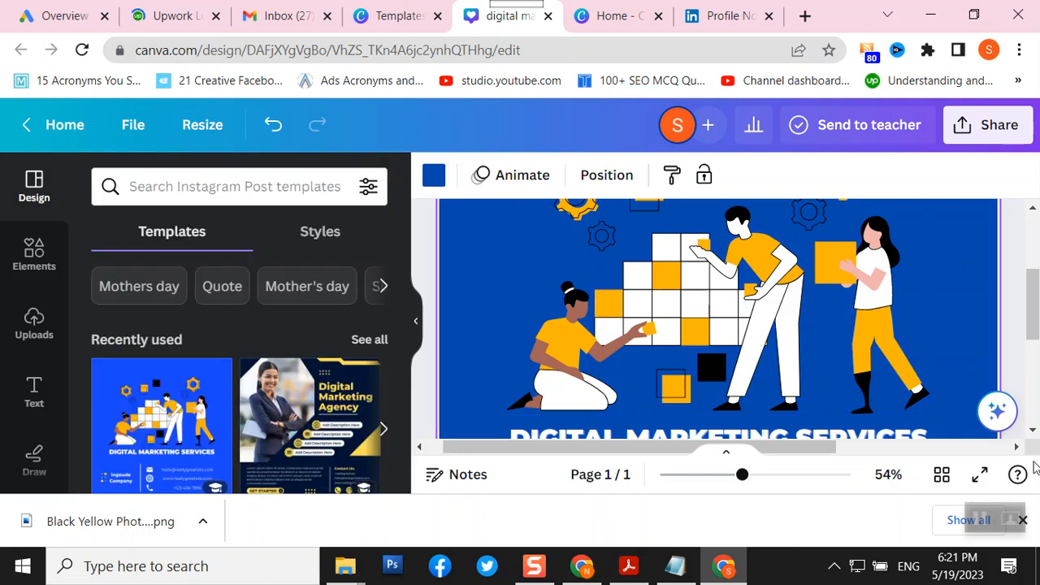
click(979, 477)
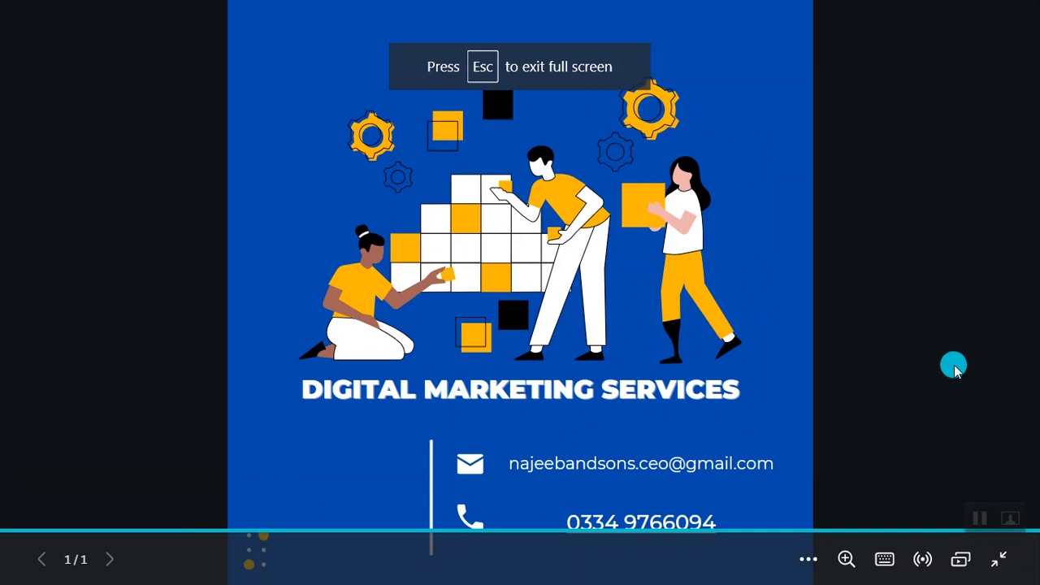
click(955, 366)
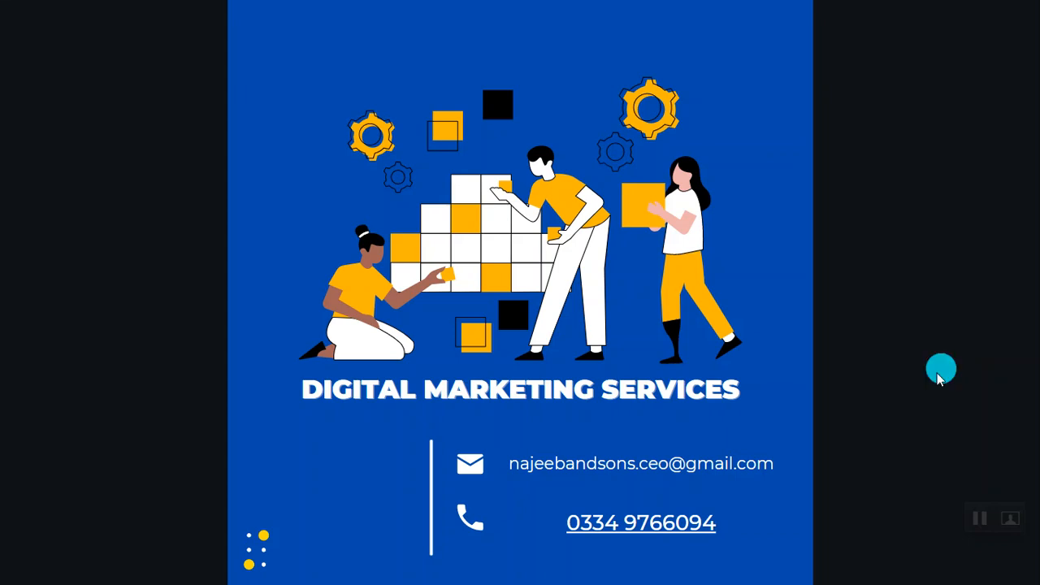
key(Escape)
scroll(614, 348, down, 5)
click(460, 329)
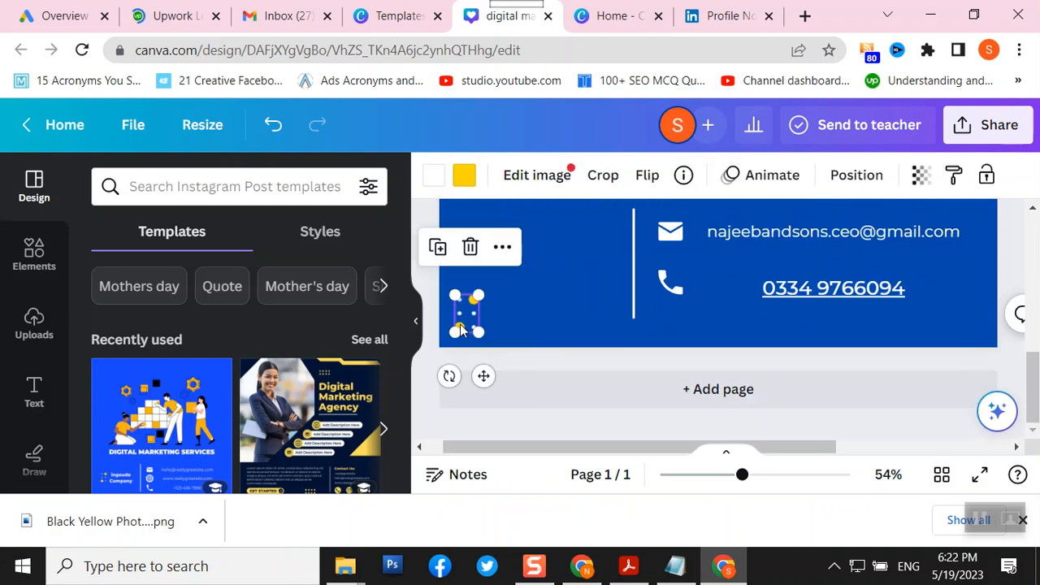
- Duplicate the yellow dots graphic and drag the copy up into the page's top-right corner
click(443, 253)
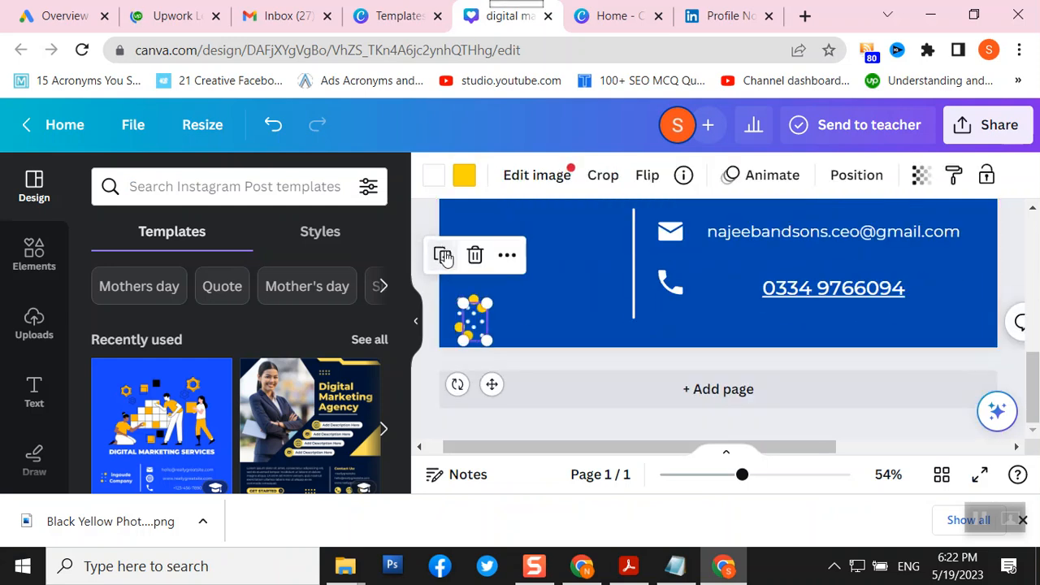
drag(485, 330, 925, 226)
scroll(1034, 369, up, 3)
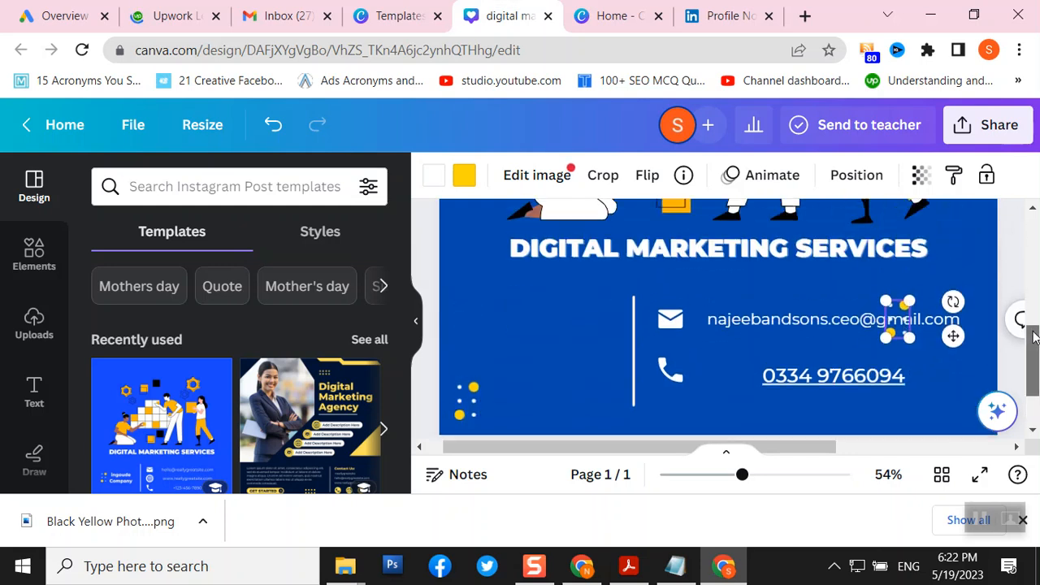
drag(914, 341, 959, 237)
scroll(1034, 341, up, 2)
scroll(1036, 341, up, 1)
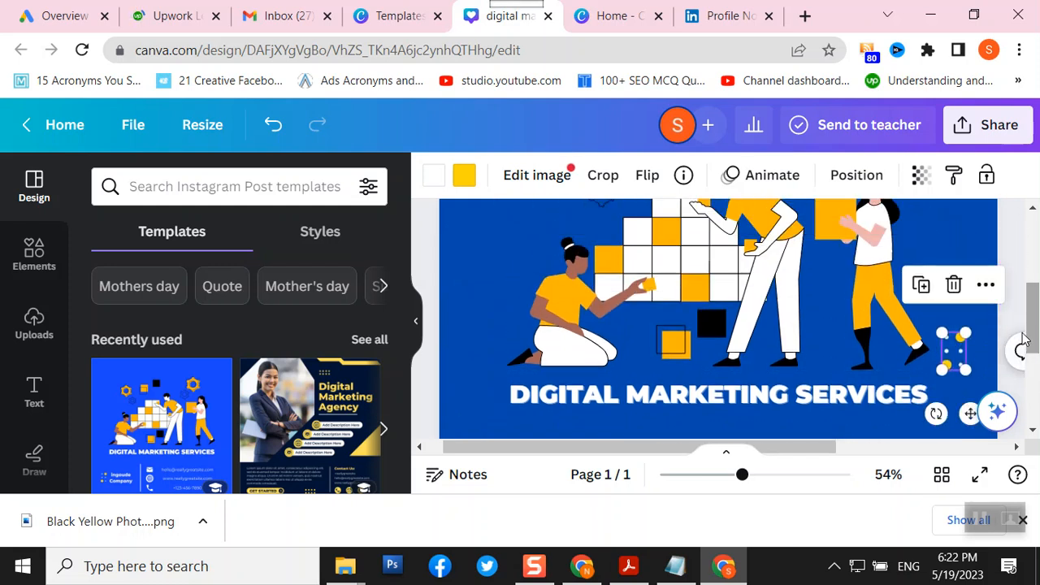
drag(962, 355, 959, 236)
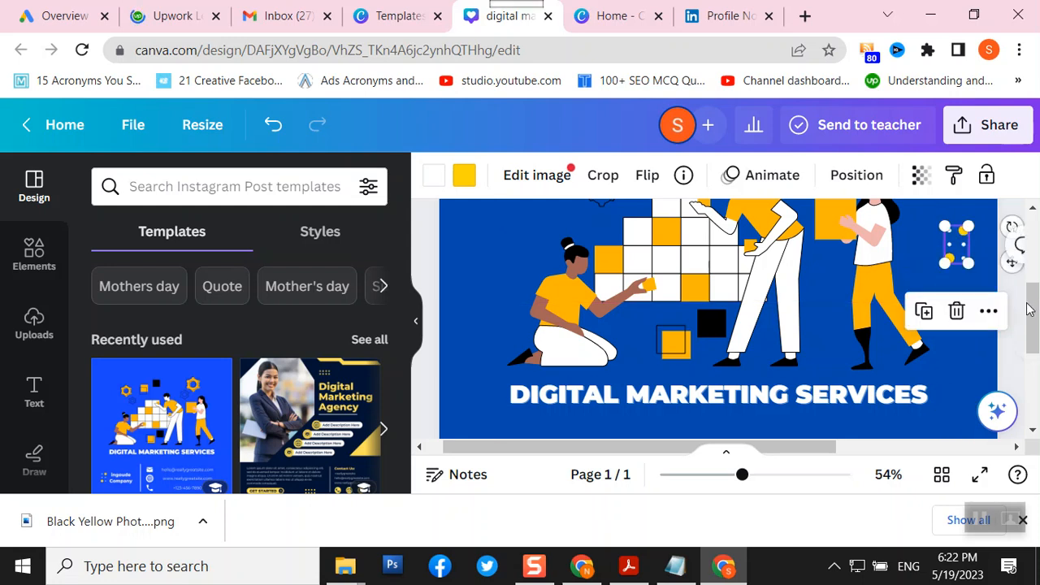
scroll(961, 357, up, 2)
drag(961, 357, 972, 243)
scroll(1034, 260, up, 2)
scroll(1035, 260, up, 1)
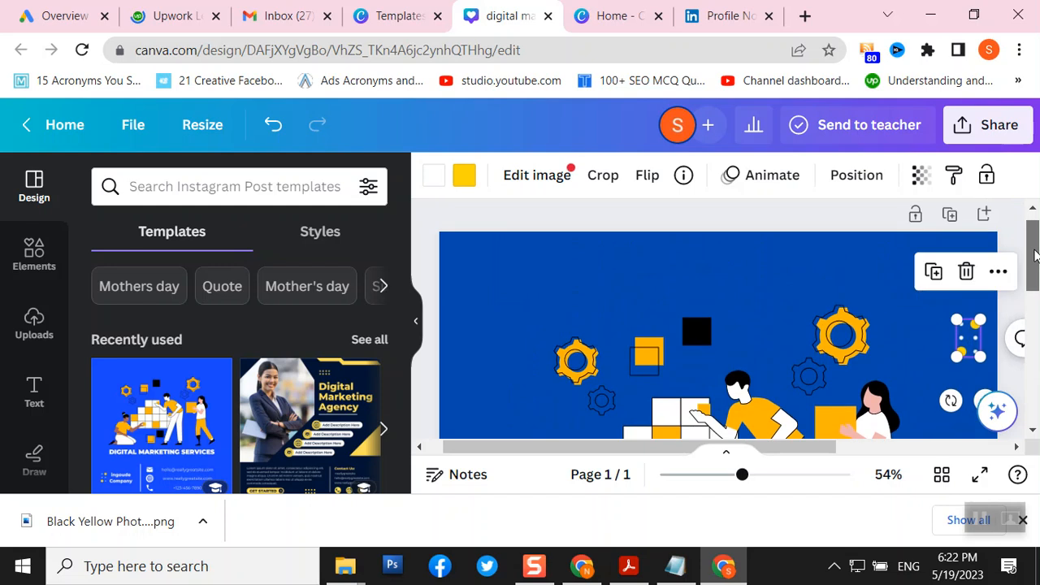
scroll(1034, 260, down, 1)
drag(969, 311, 978, 225)
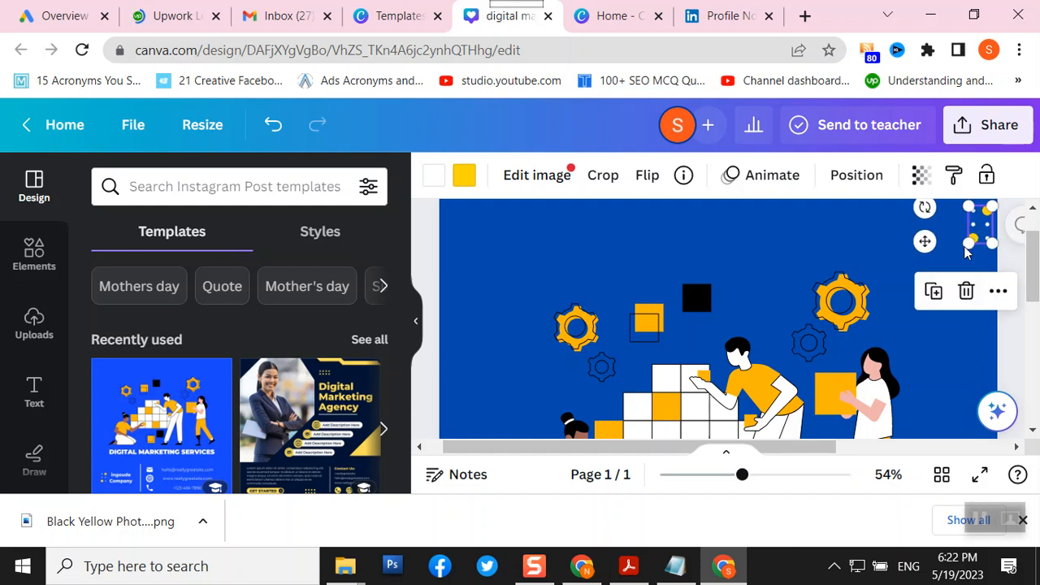
click(980, 475)
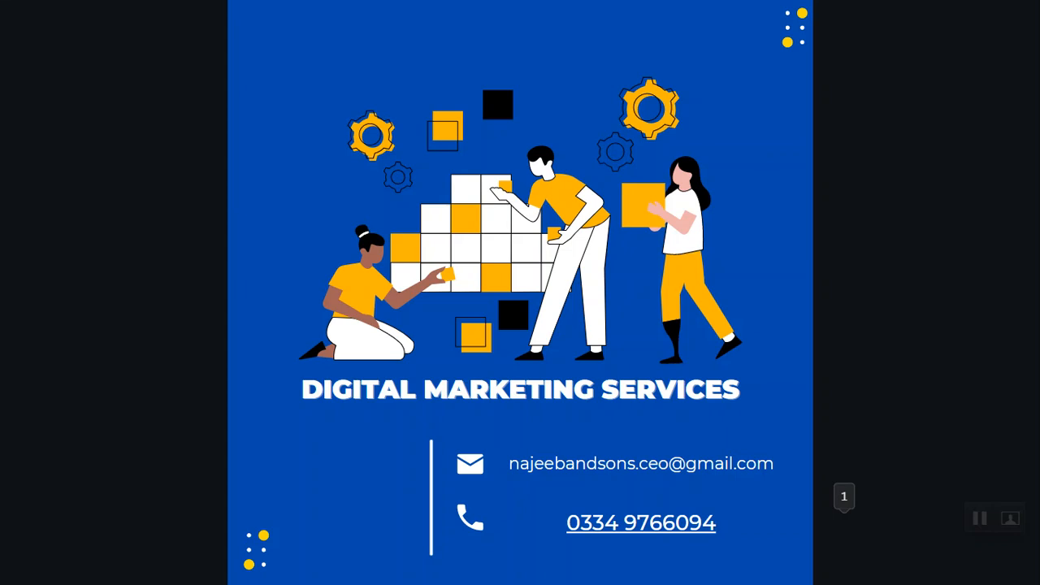
key(Escape)
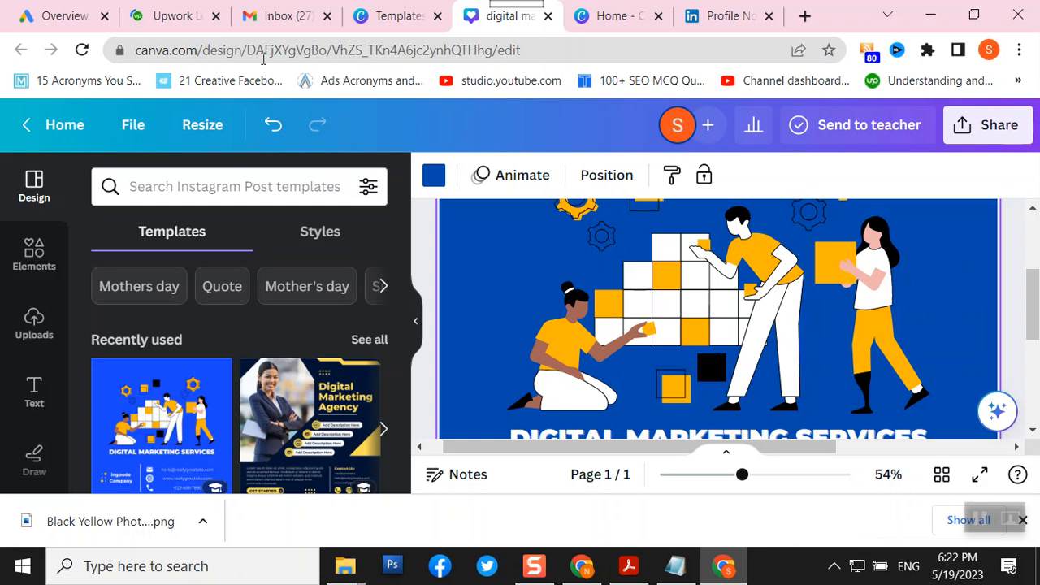
- Download the design from Share > Download as a 1080 × 1080 PNG
click(979, 143)
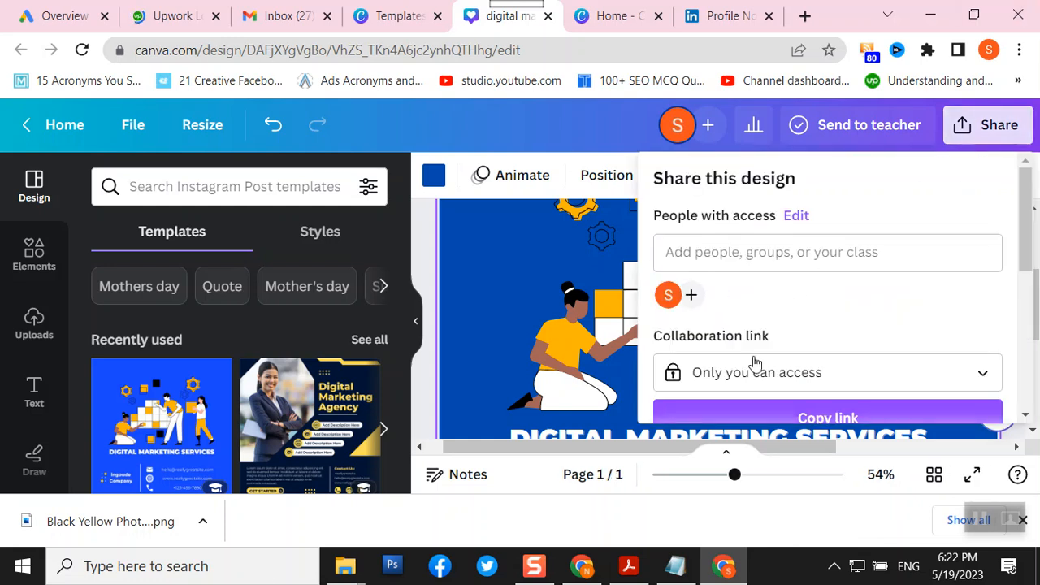
scroll(780, 311, down, 4)
scroll(781, 313, up, 2)
scroll(780, 313, down, 2)
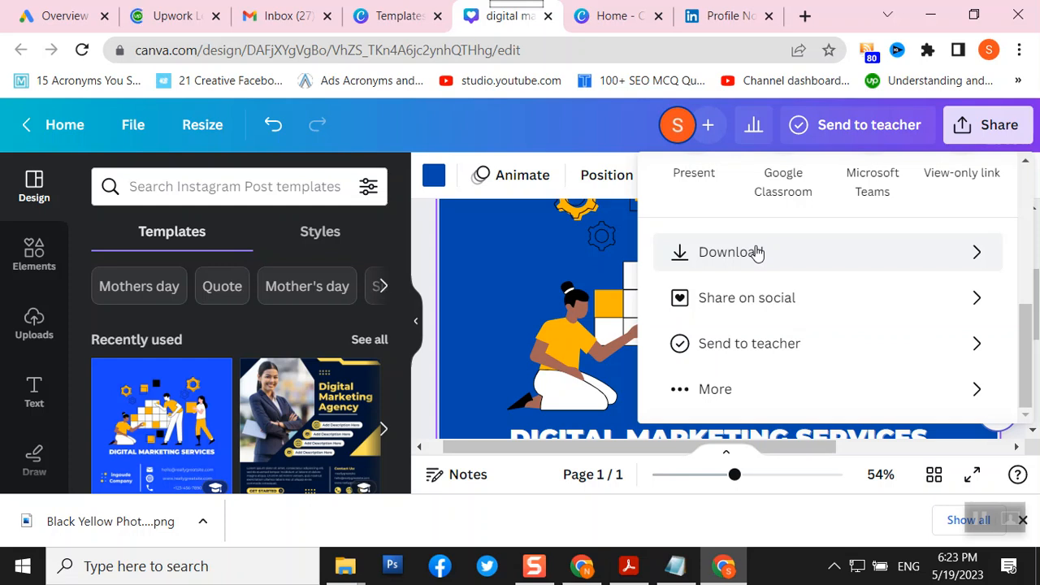
click(756, 253)
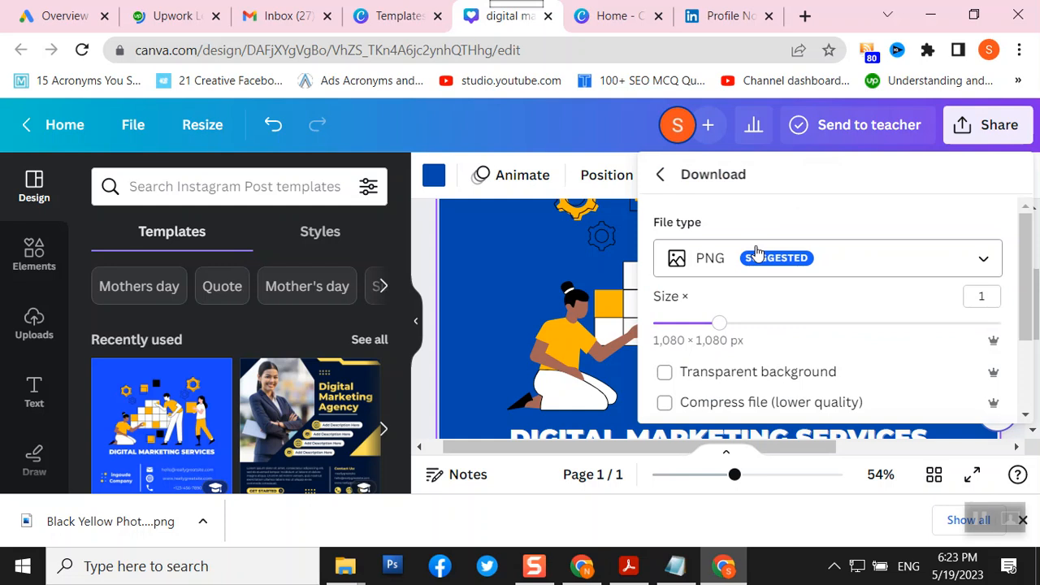
scroll(788, 304, down, 2)
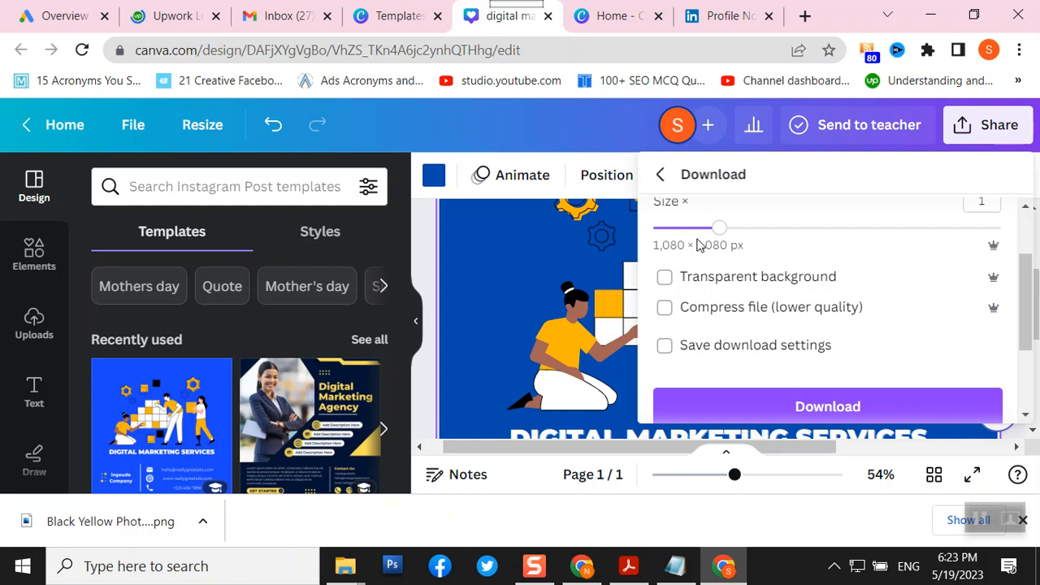
click(796, 407)
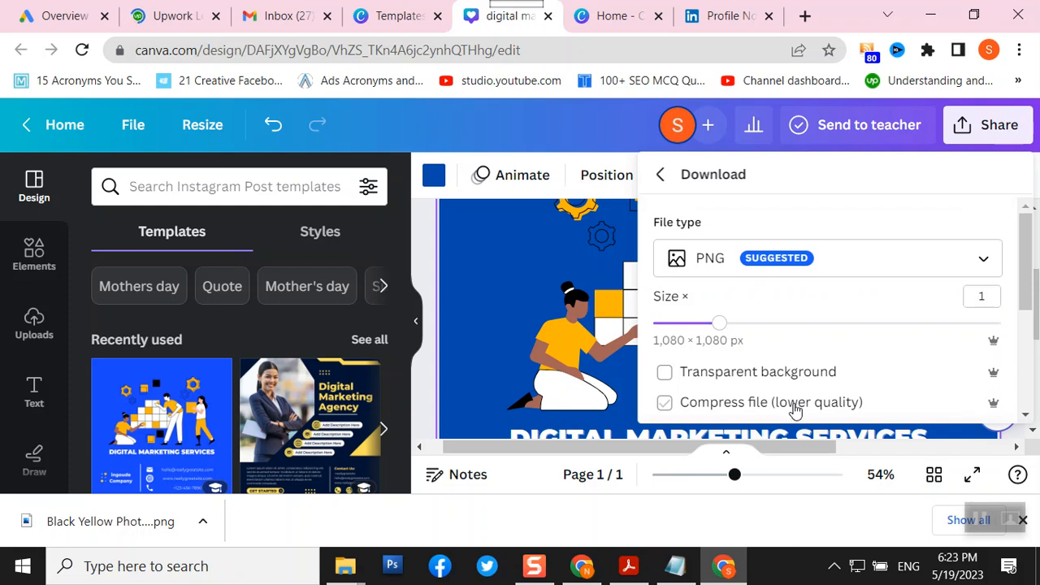
click(588, 572)
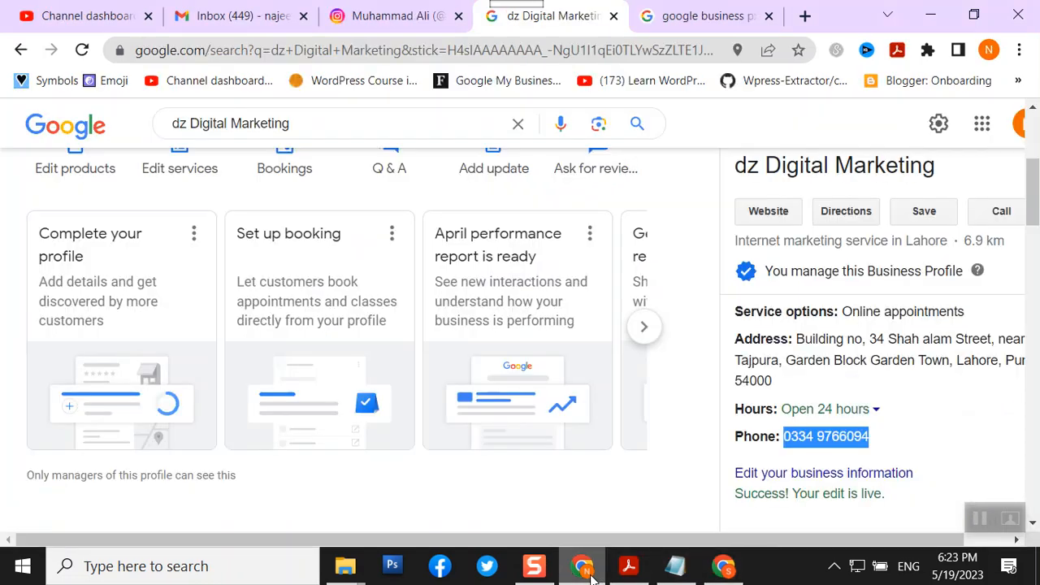
- Scroll up the dz Digital Marketing profile panel and choose Add update
scroll(301, 342, up, 3)
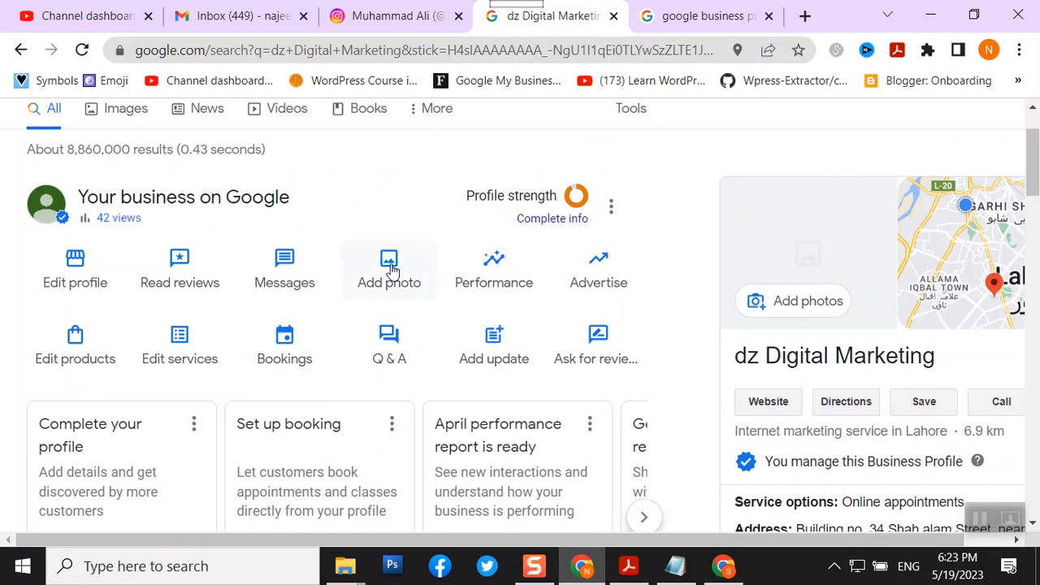
click(496, 362)
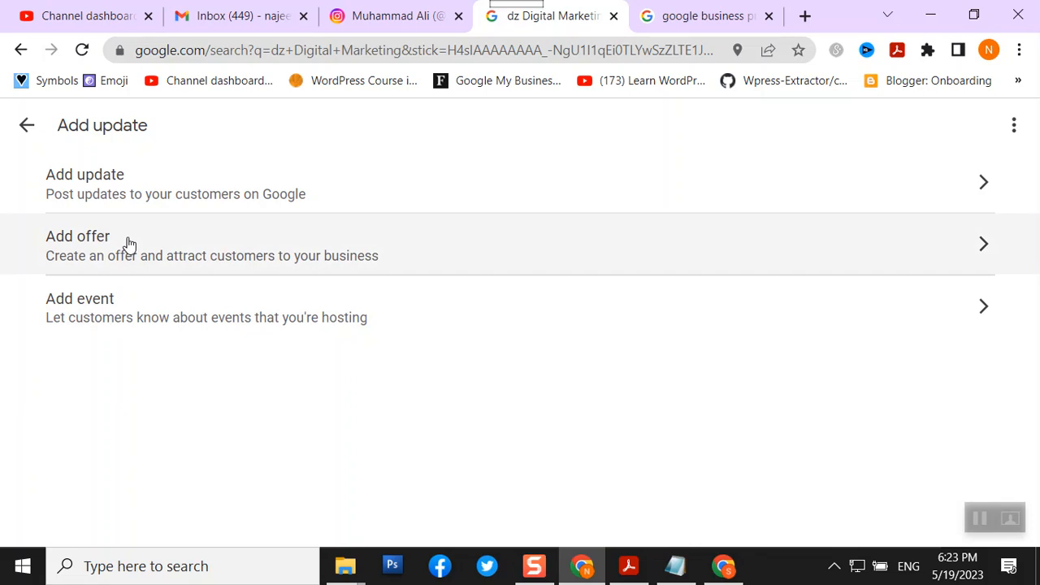
- Start a regular update and upload 'digital marketing services' from Downloads as its photo
click(155, 190)
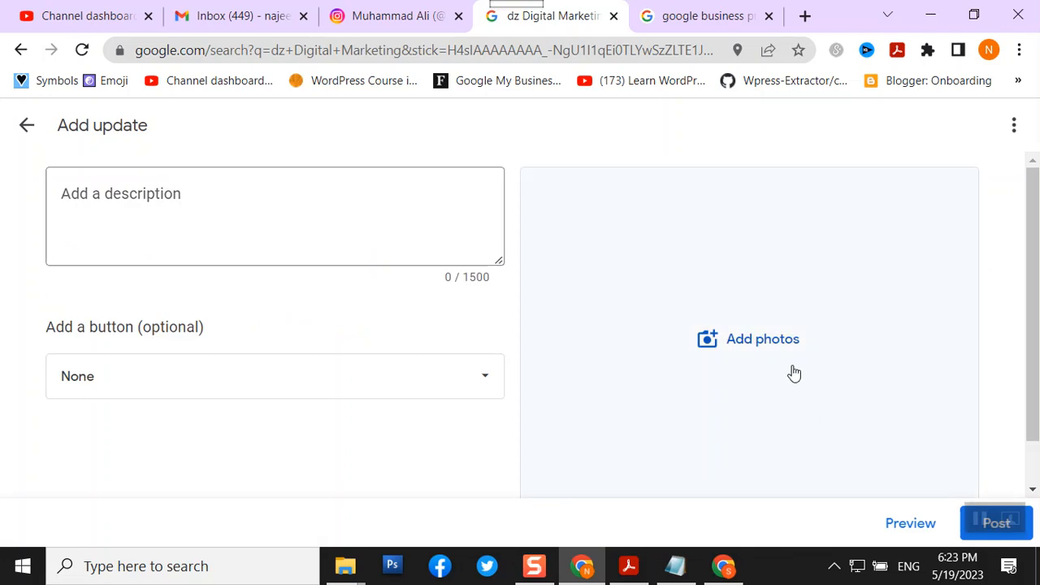
click(714, 349)
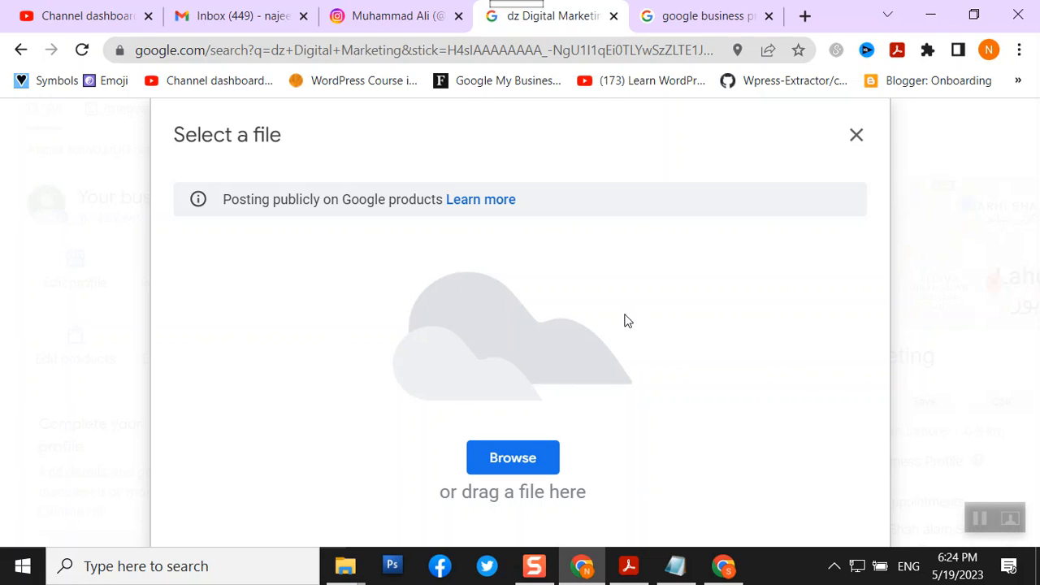
click(527, 459)
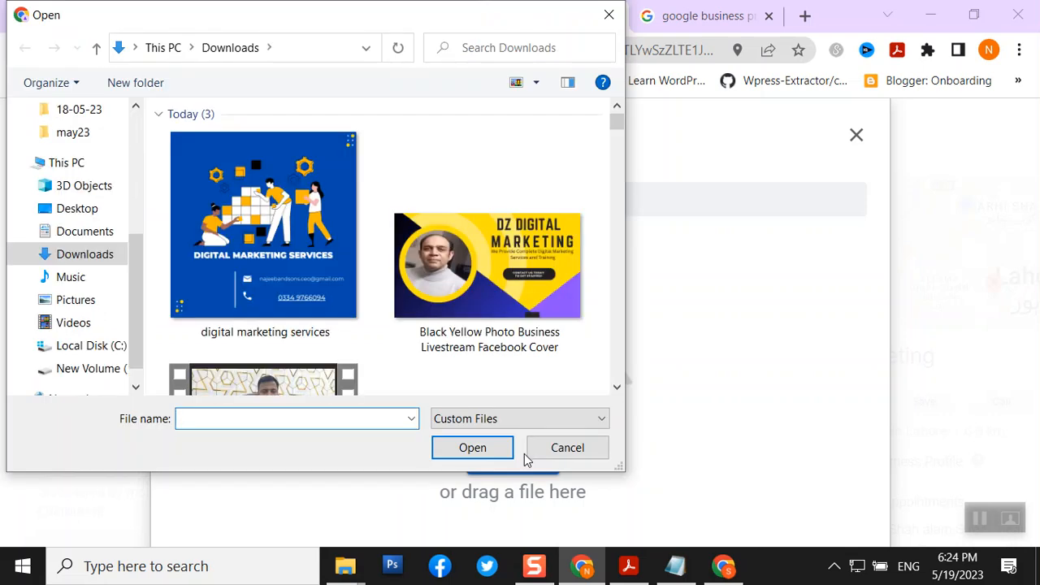
double_click(216, 261)
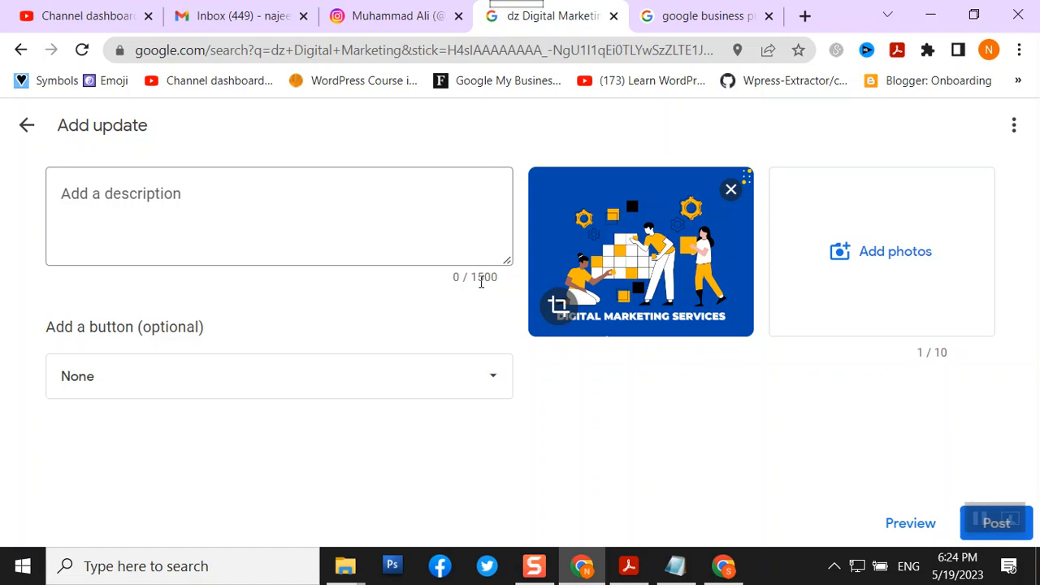
- Write the intro: 'We provide complete digital marketing services and training. We offer following services and training.'
click(204, 205)
text(We )
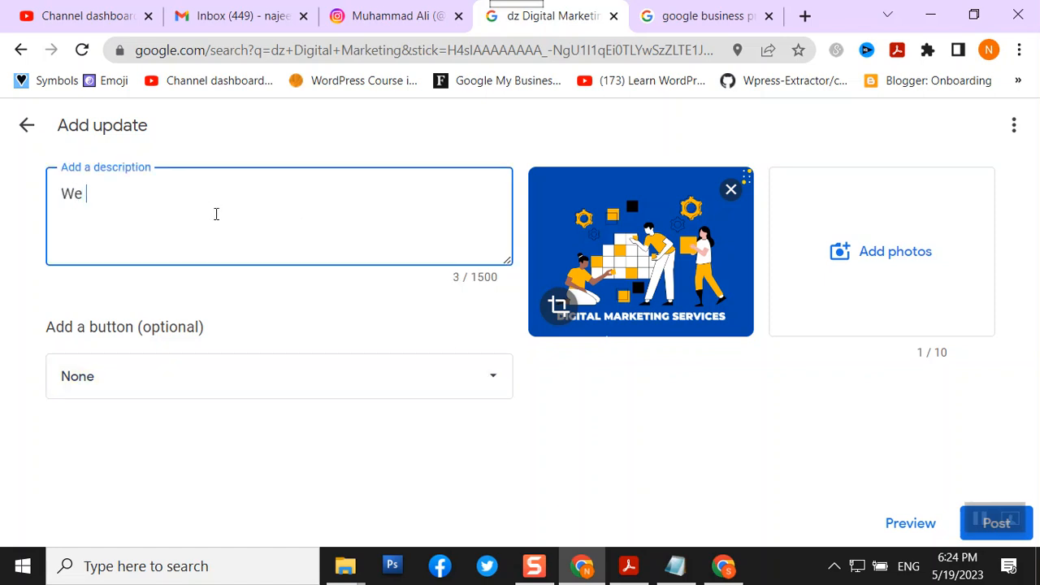
text(pro)
text(e complete)
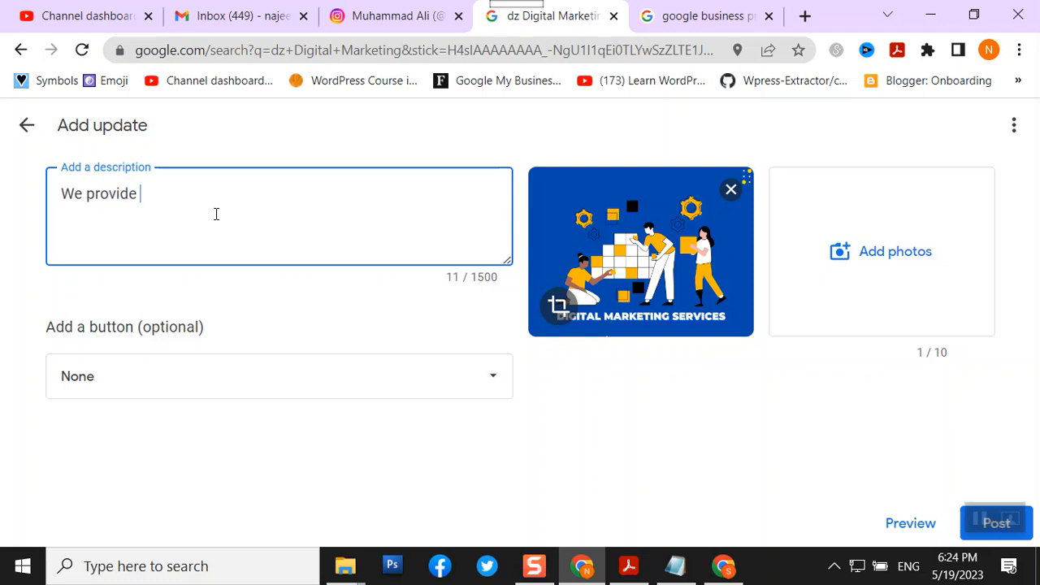
text( di)
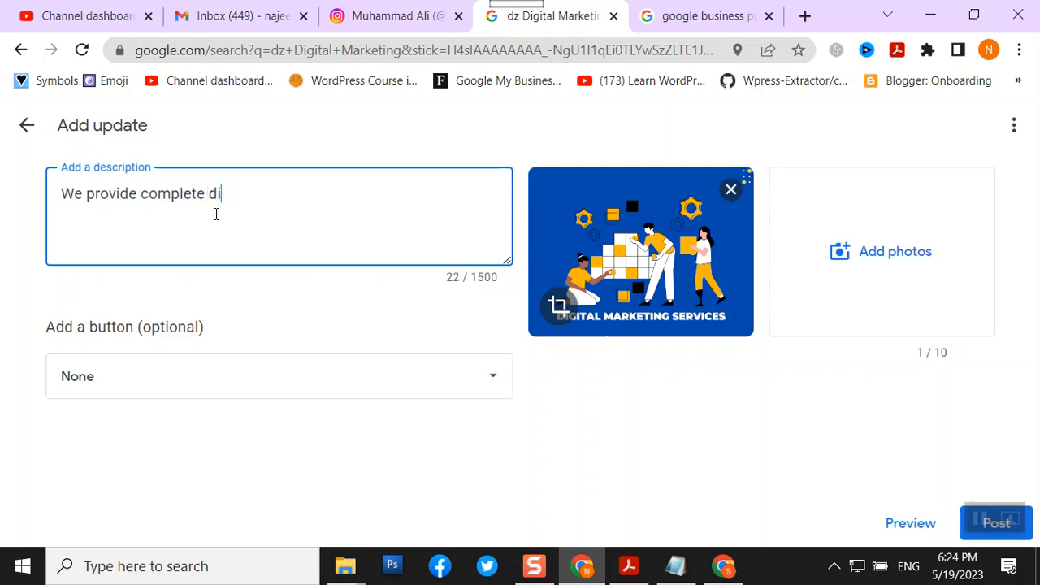
text(gital marketing service an)
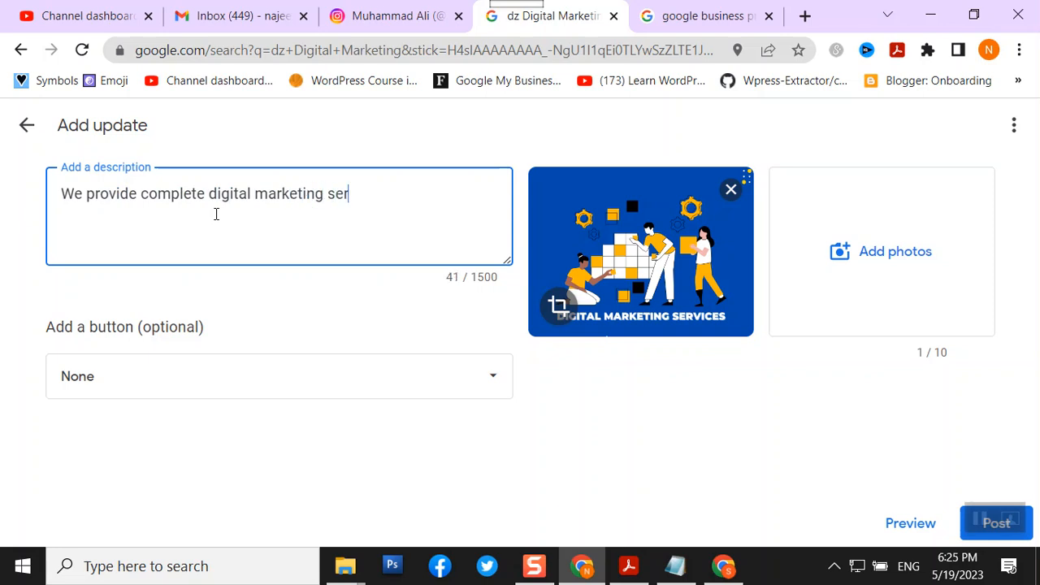
key(BackSpace)
key(BackSpace)
key(BackSpace)
text(s ad)
key(BackSpace)
key(BackSpace)
text(nd trai)
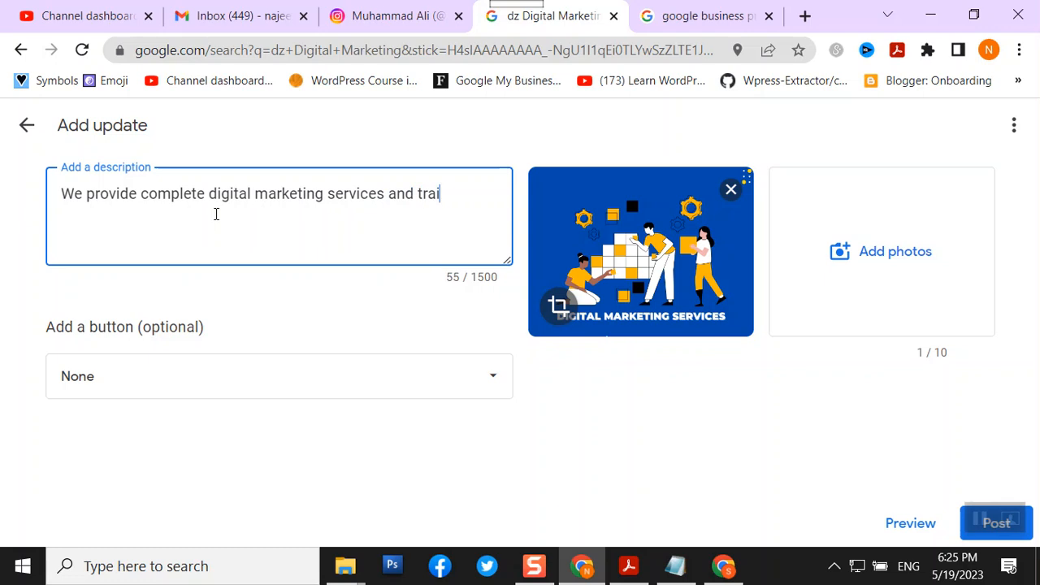
text(ning.)
key(Return)
text(We offer )
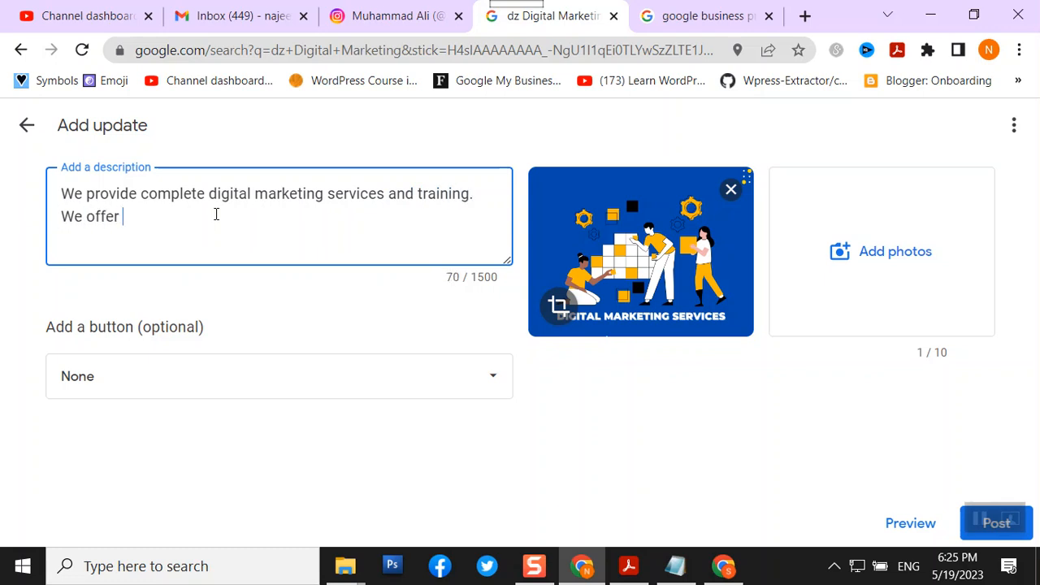
text(following )
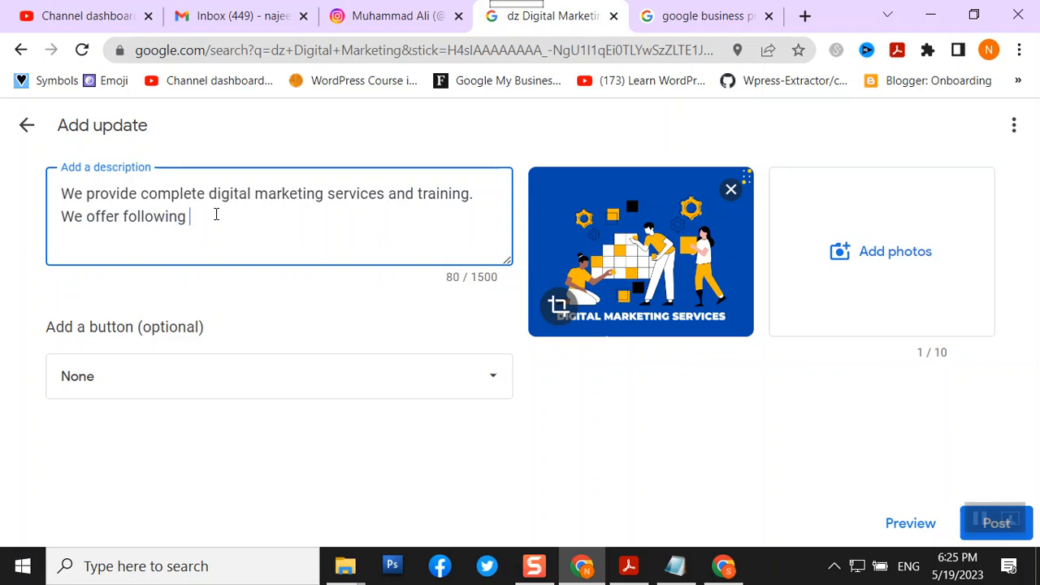
text(services and trainin)
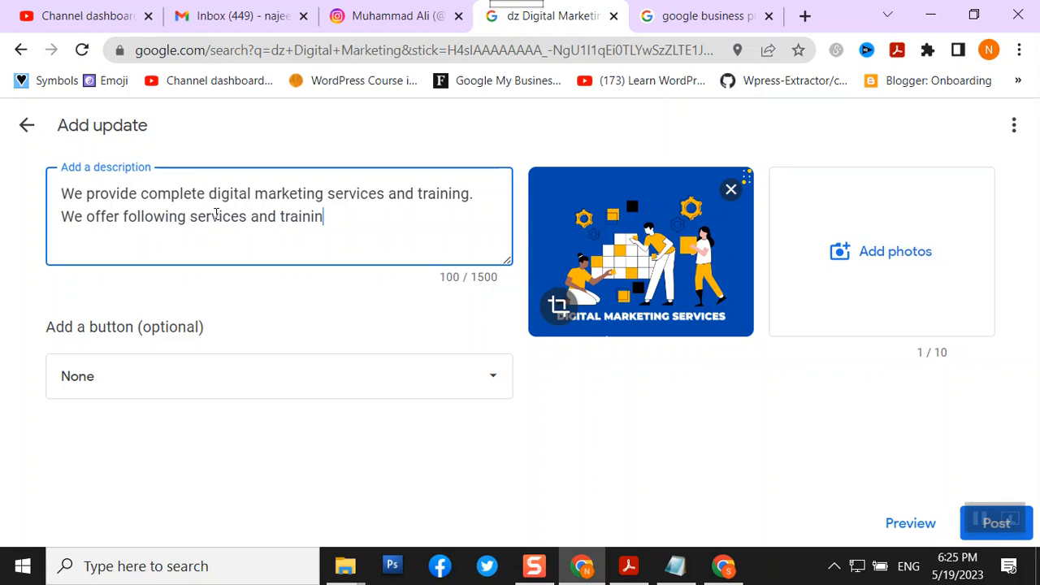
text(g.)
- List 1. Google Ads, 2. Social Media Marketing, 3. SEO, 4. Youtube channel and videos optimizaion
key(Return)
text(1.)
text(Googlw)
key(BackSpace)
key(BackSpace)
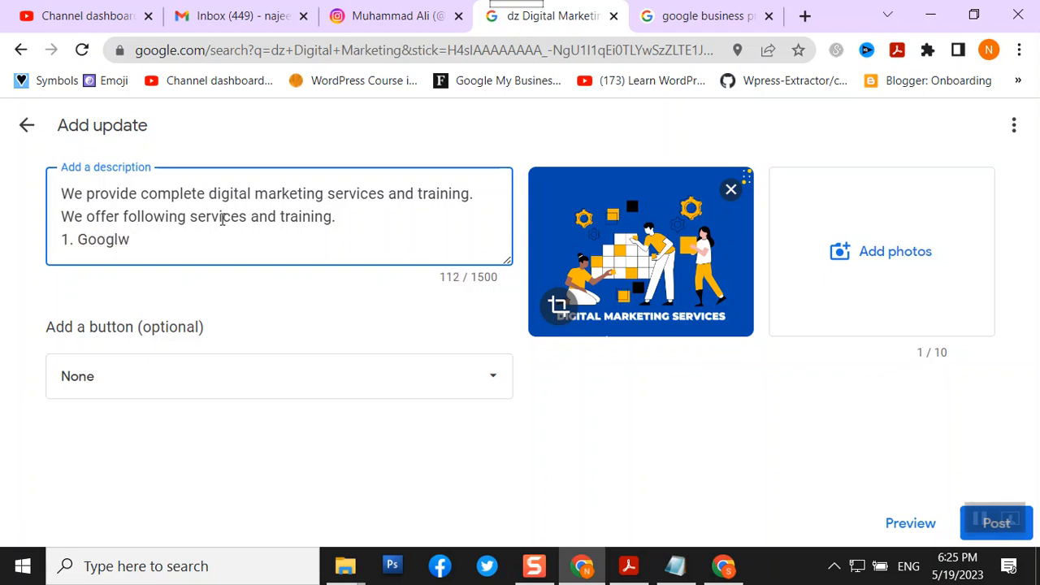
text(e Ads)
key(Return)
text(2. Soc)
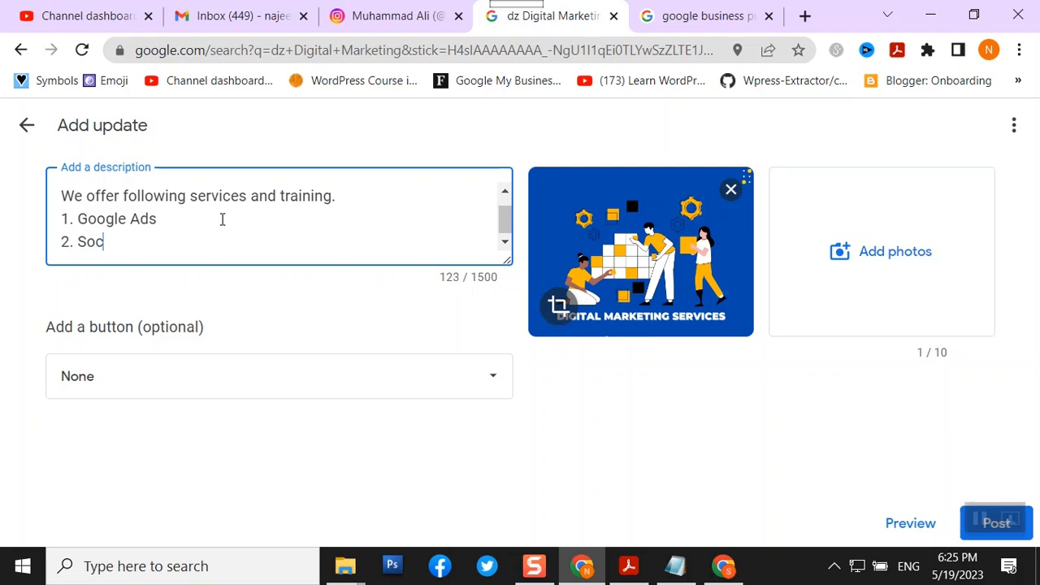
text(ial Media Marketing)
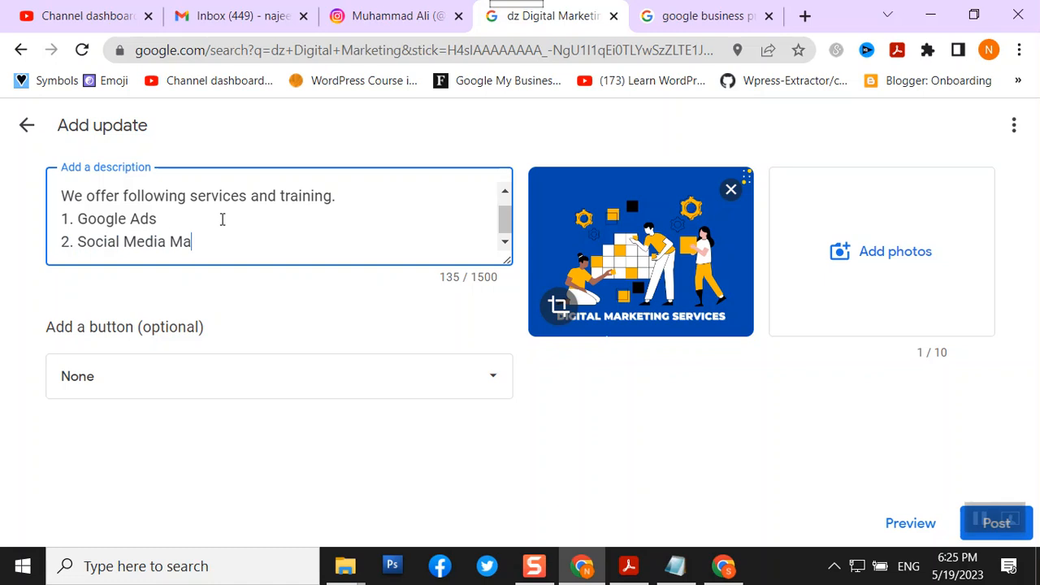
key(Return)
text(3. SEO)
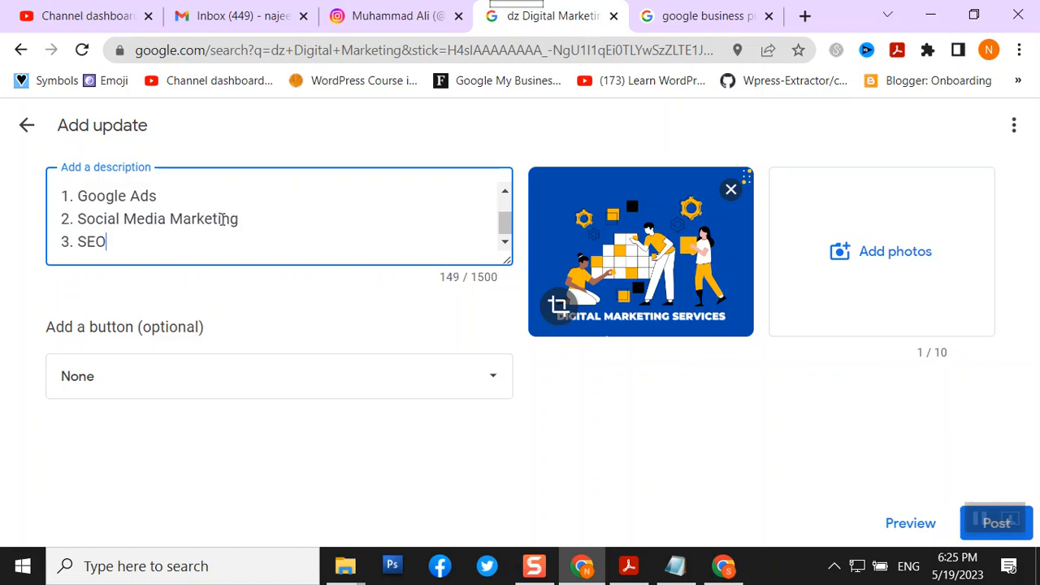
key(Return)
text(4. )
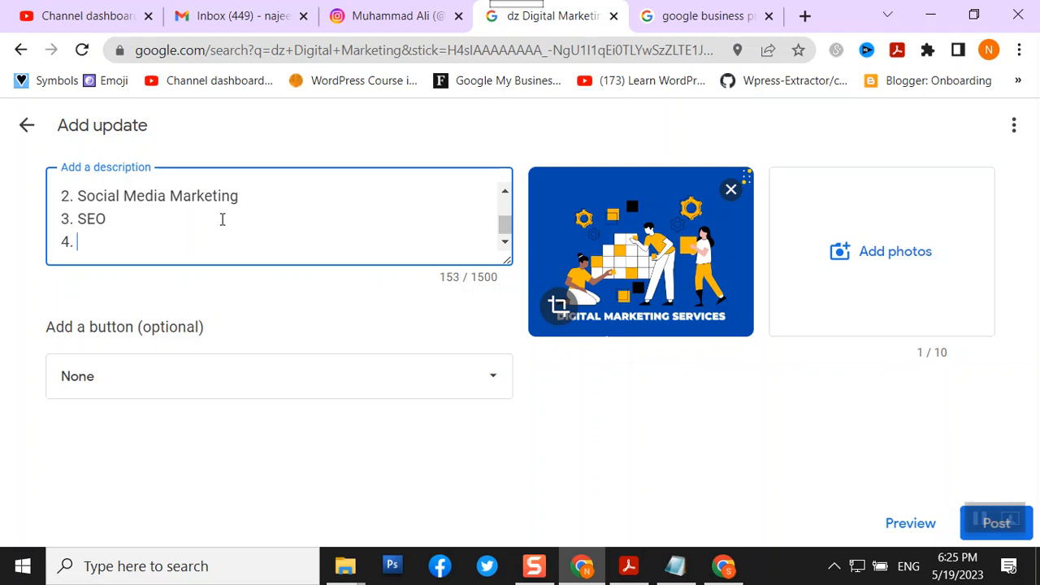
text(Youtube c)
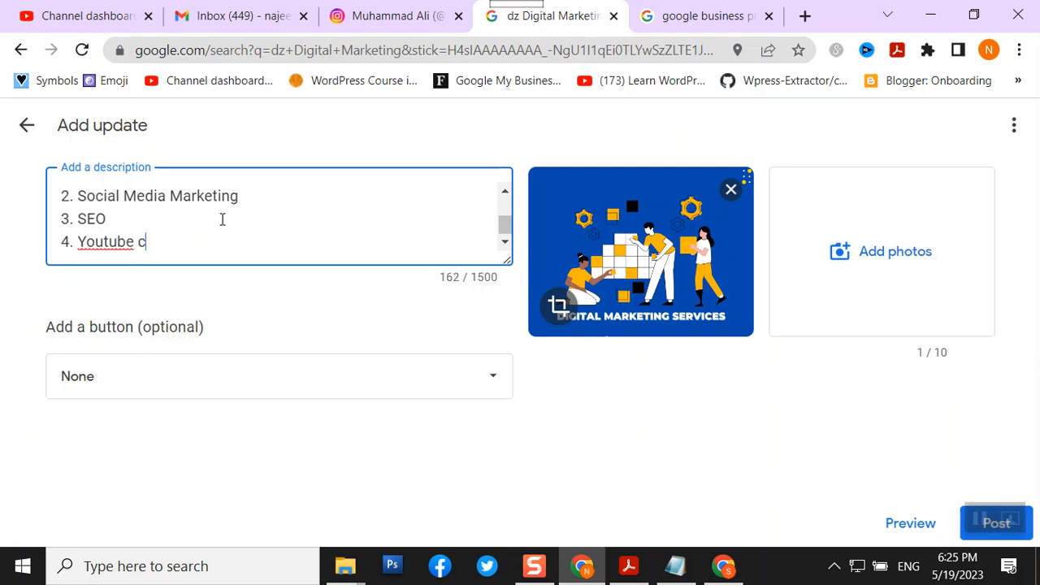
text(hannel and videos o)
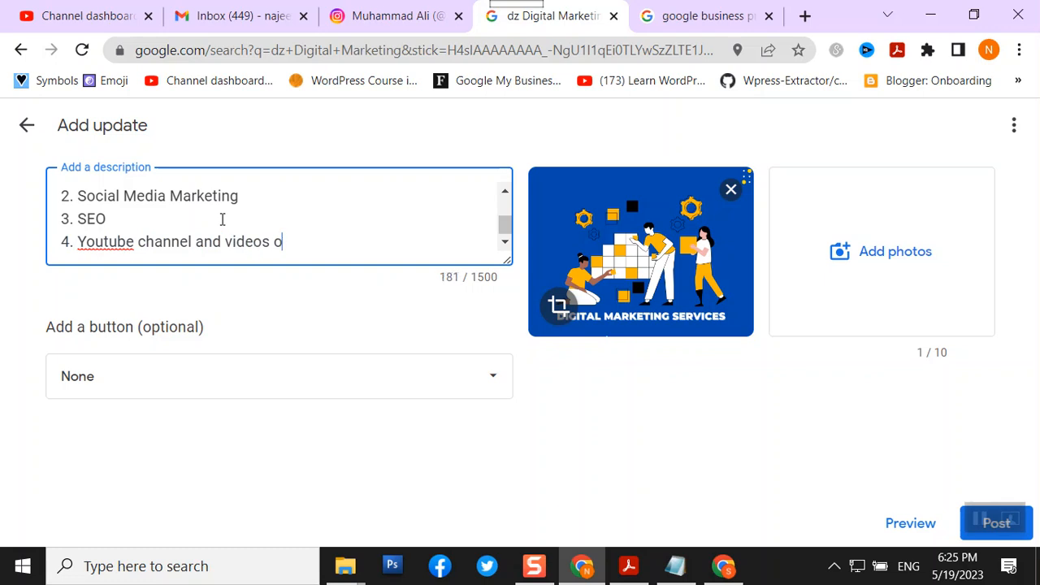
text(ptimizaion)
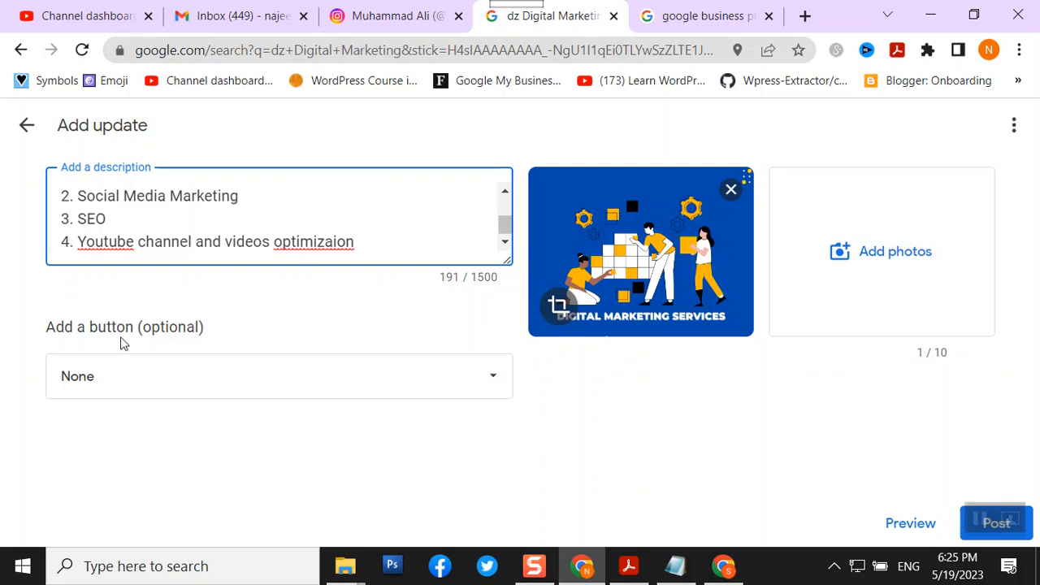
- Give the update a Call now action button
click(413, 379)
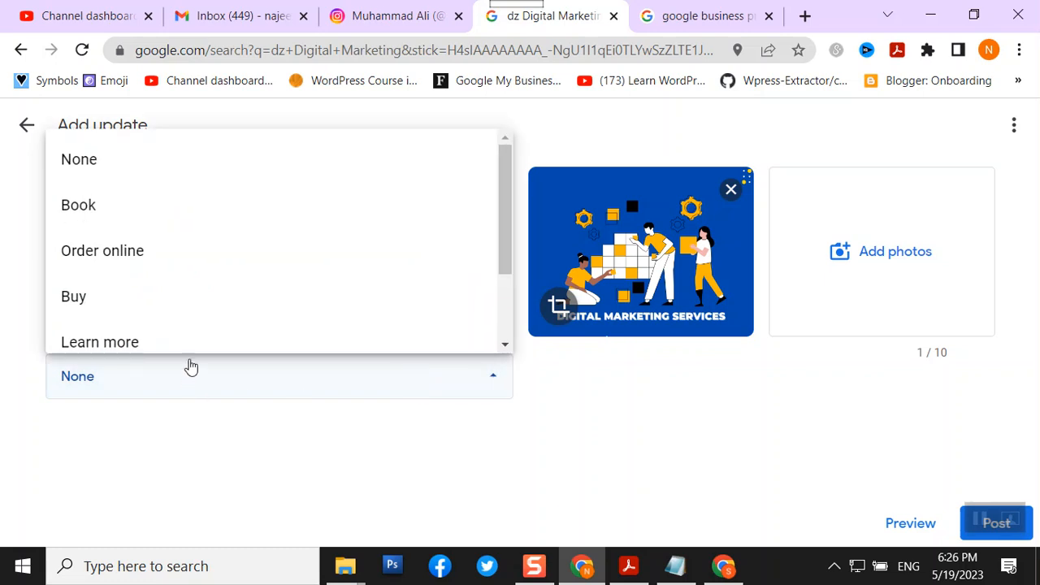
scroll(256, 304, down, 2)
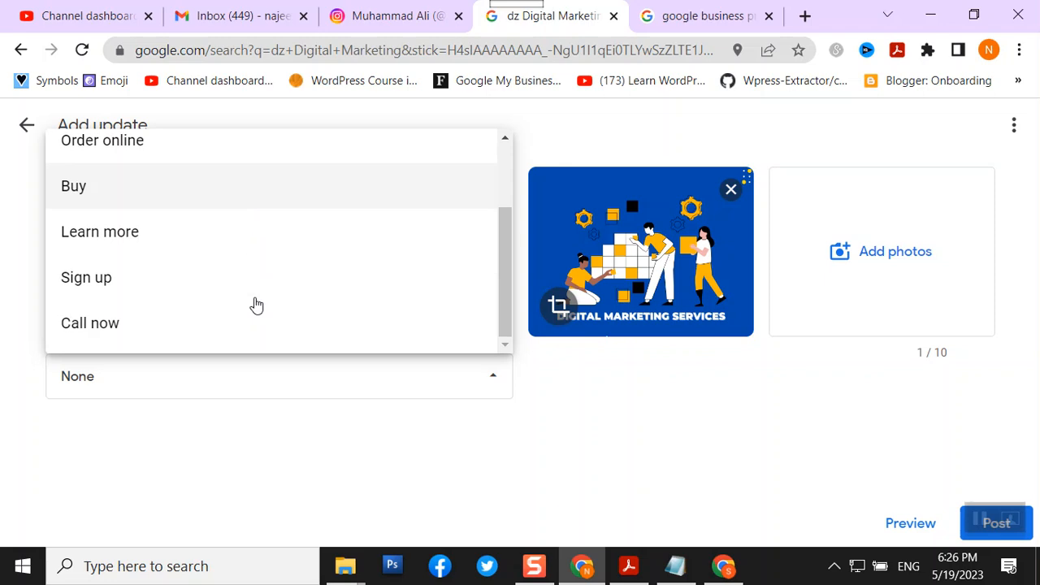
click(120, 324)
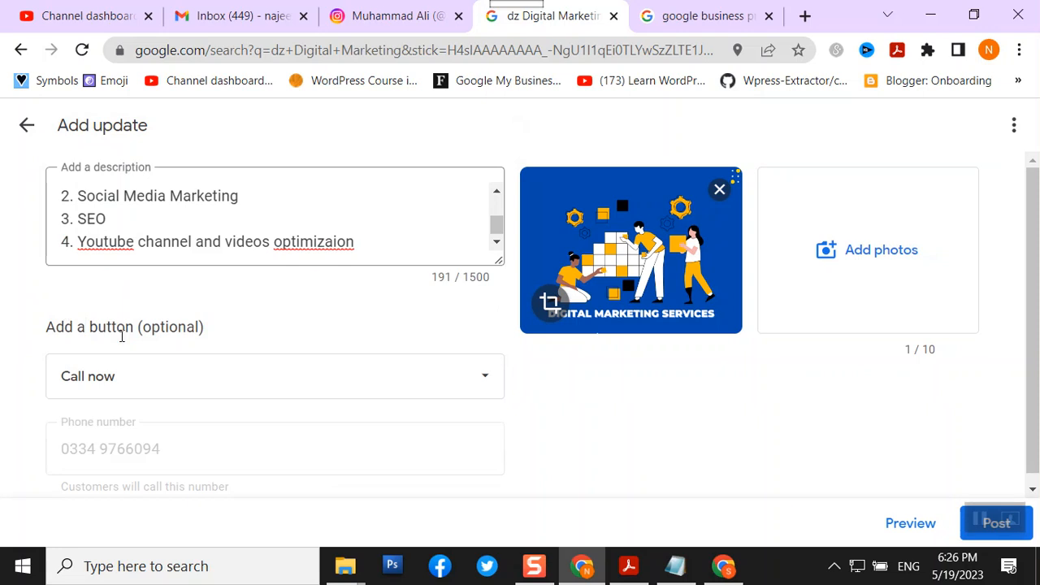
scroll(123, 338, down, 1)
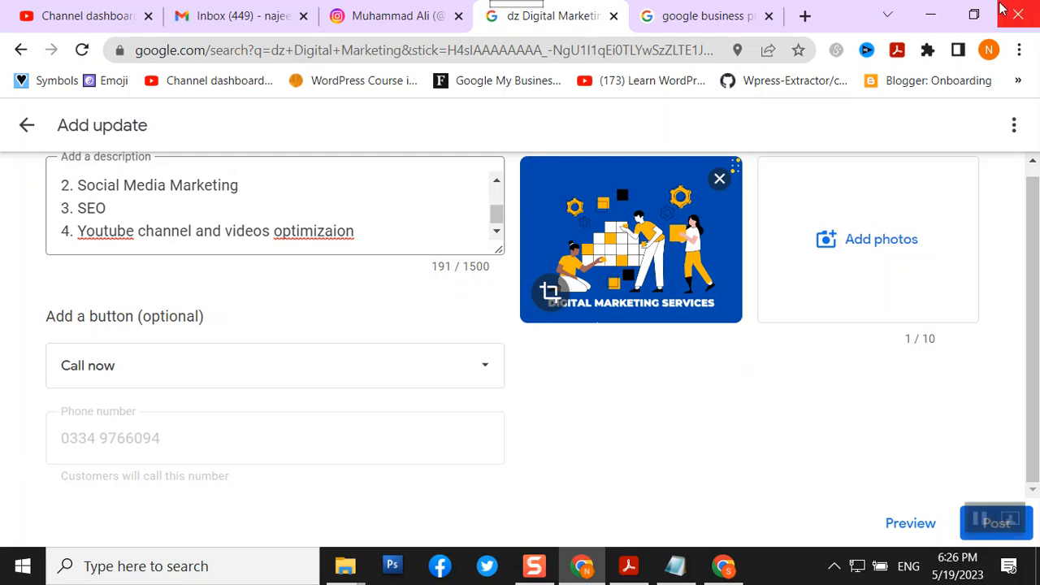
- Restore Chrome from full screen and drag the window to the left
click(974, 15)
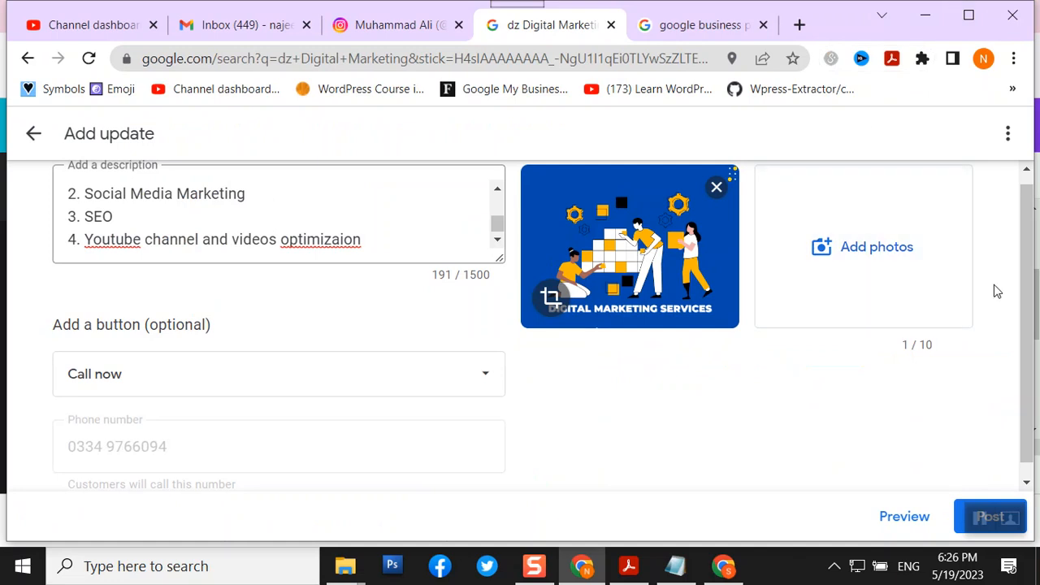
scroll(1025, 221, down, 1)
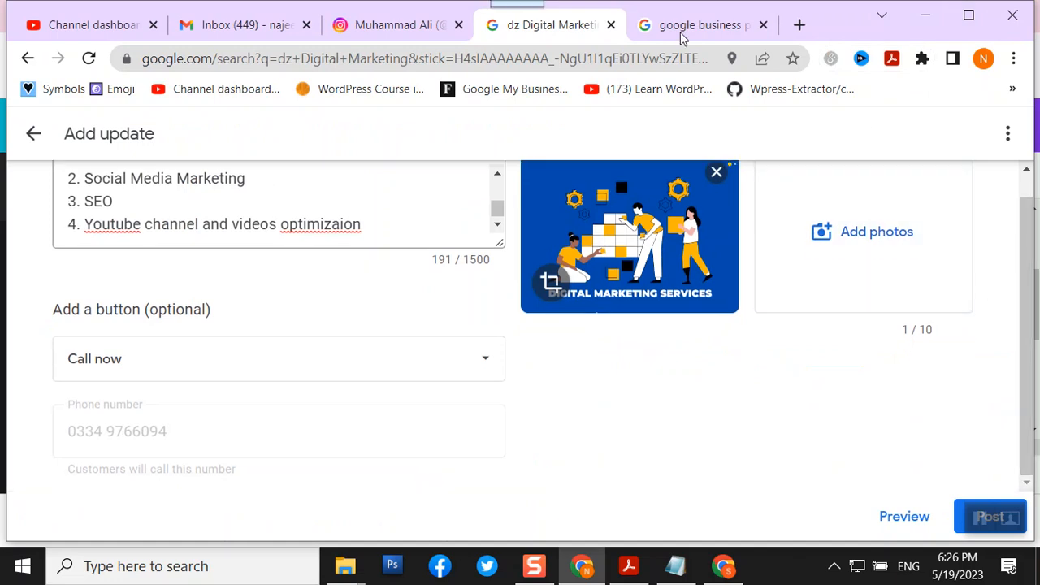
drag(841, 20, 704, 16)
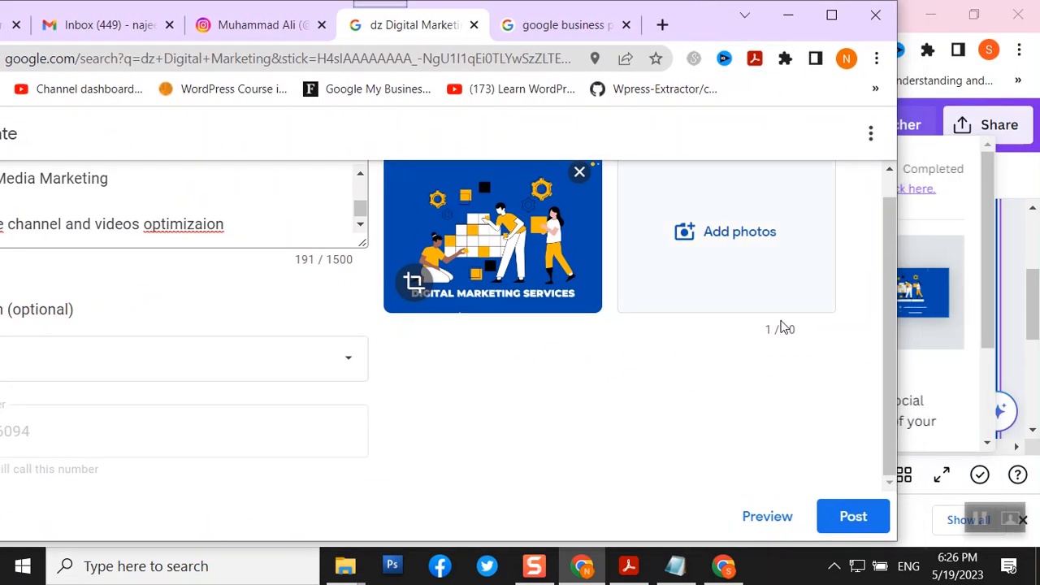
- Post the update, review it under Recent updates, then close the Updates panel
click(840, 520)
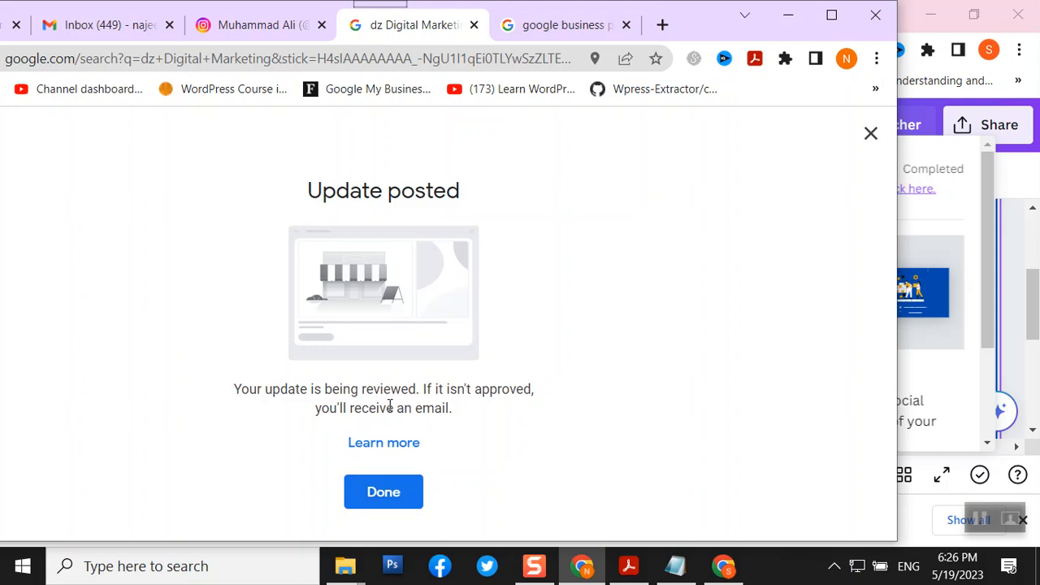
click(372, 499)
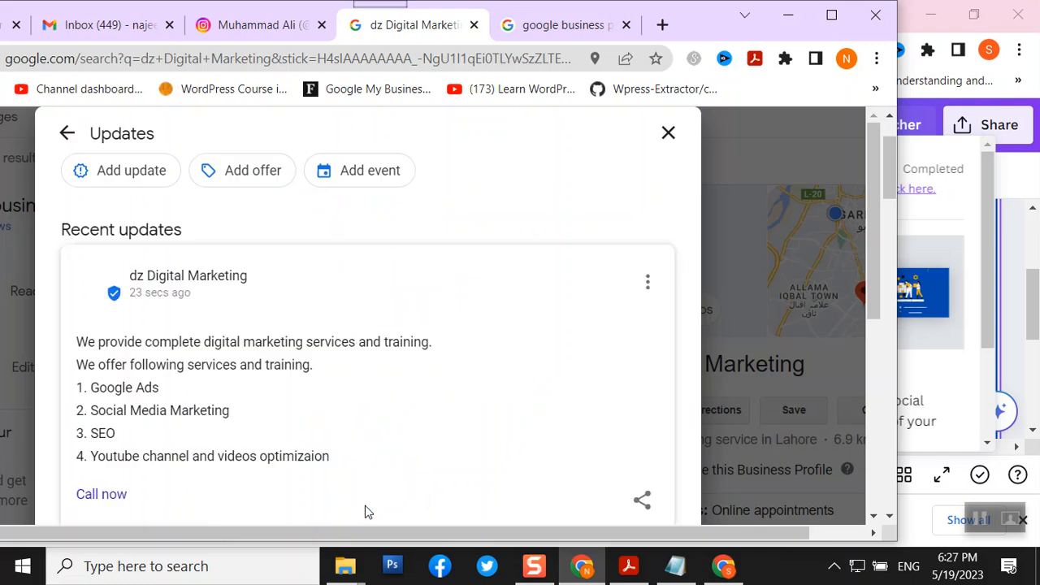
scroll(350, 428, down, 5)
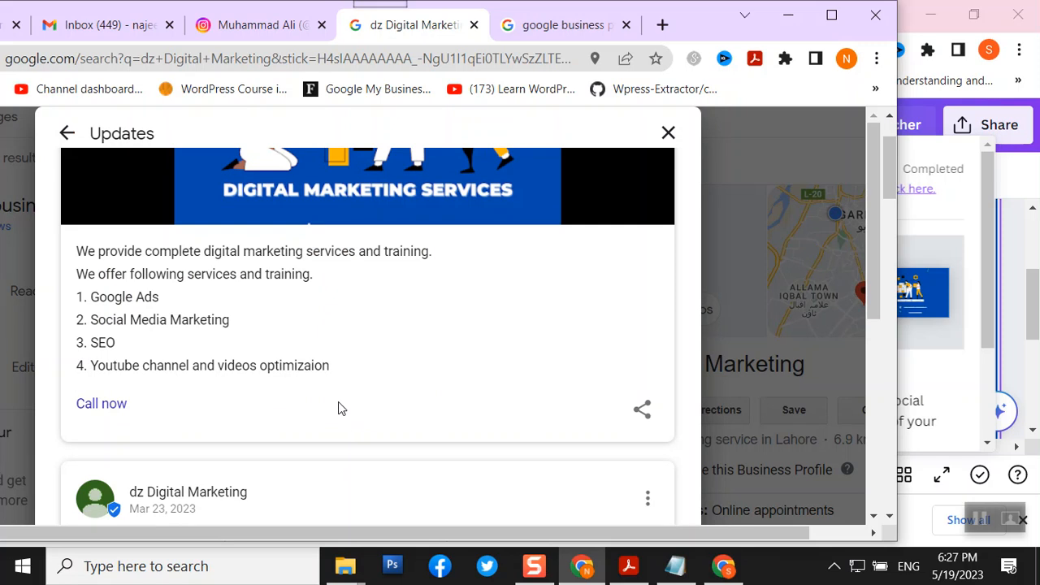
scroll(339, 409, down, 5)
scroll(341, 406, down, 1)
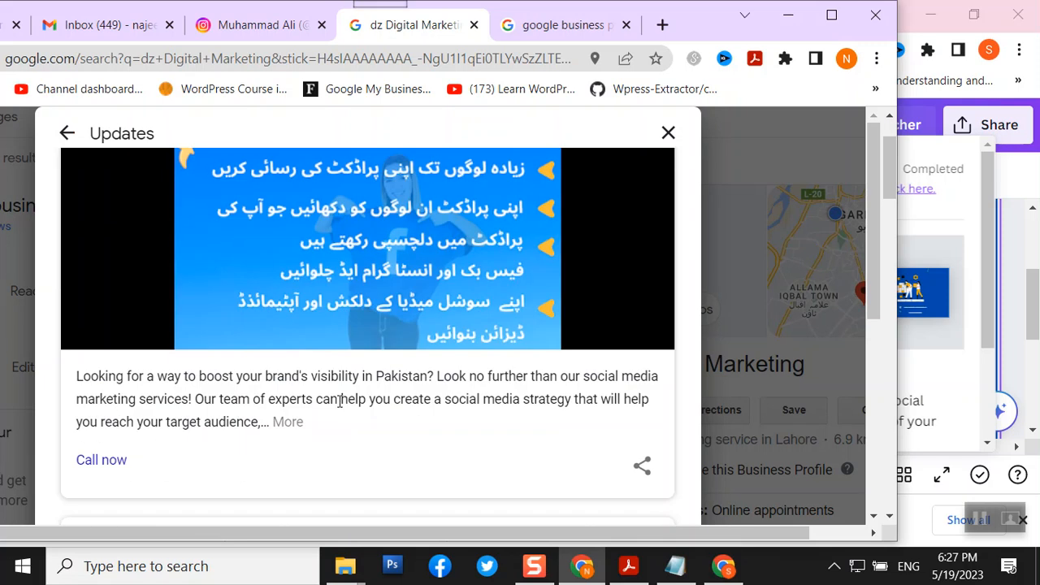
scroll(340, 400, up, 2)
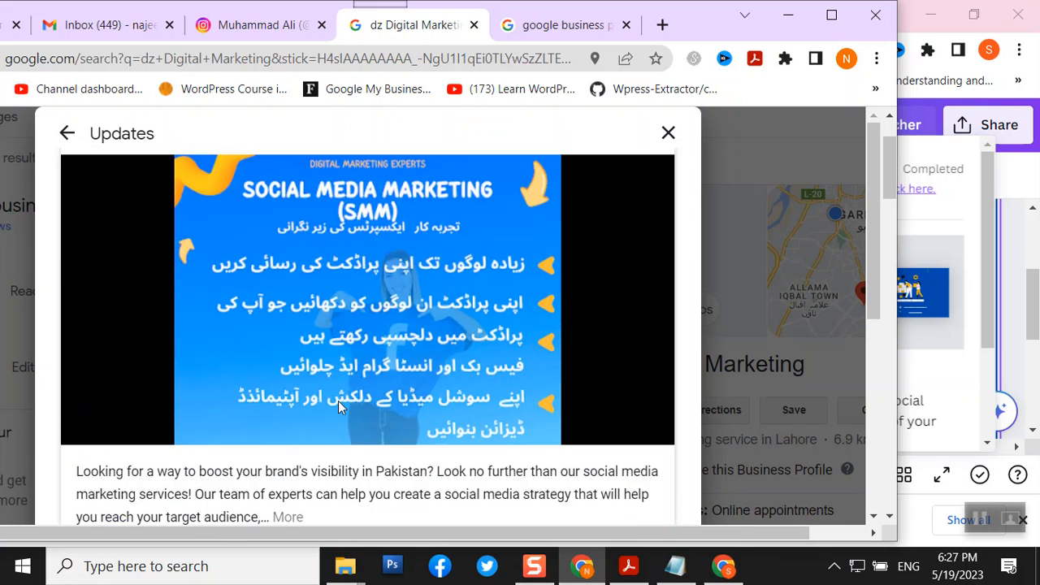
scroll(339, 400, up, 8)
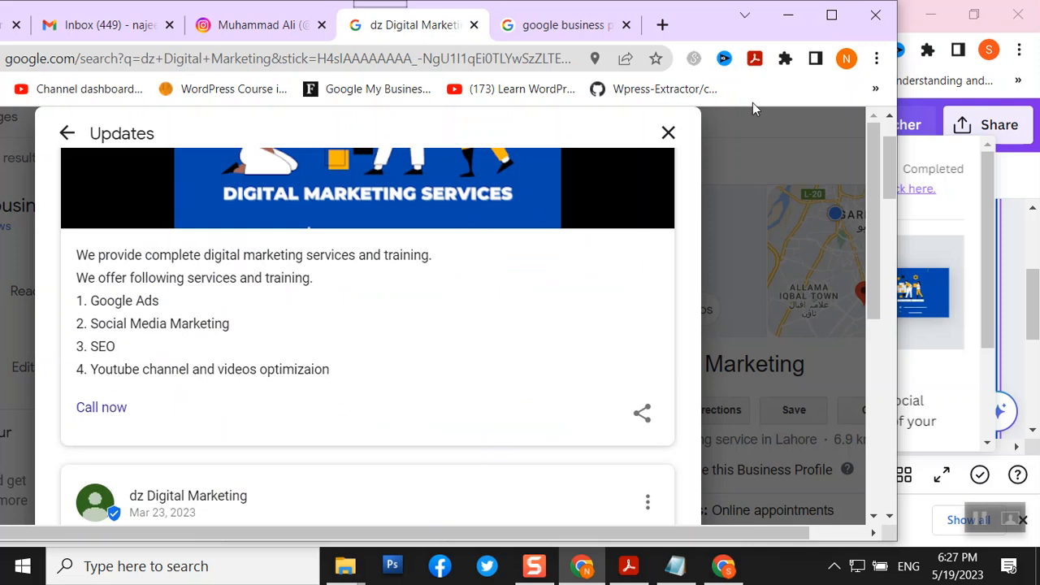
click(669, 133)
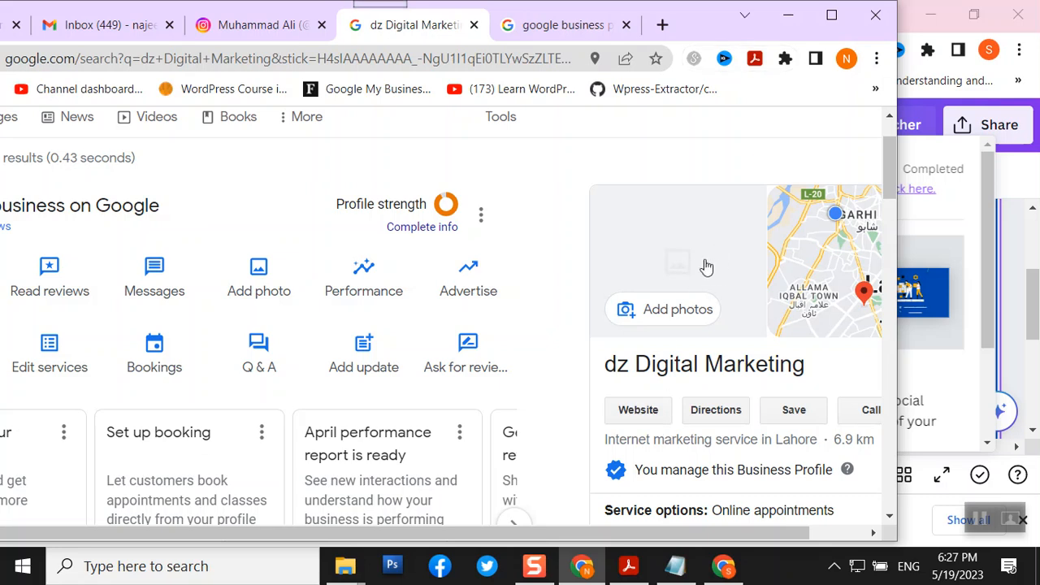
- Reload the Google search page and maximize the Chrome window
right_click(362, 31)
click(407, 148)
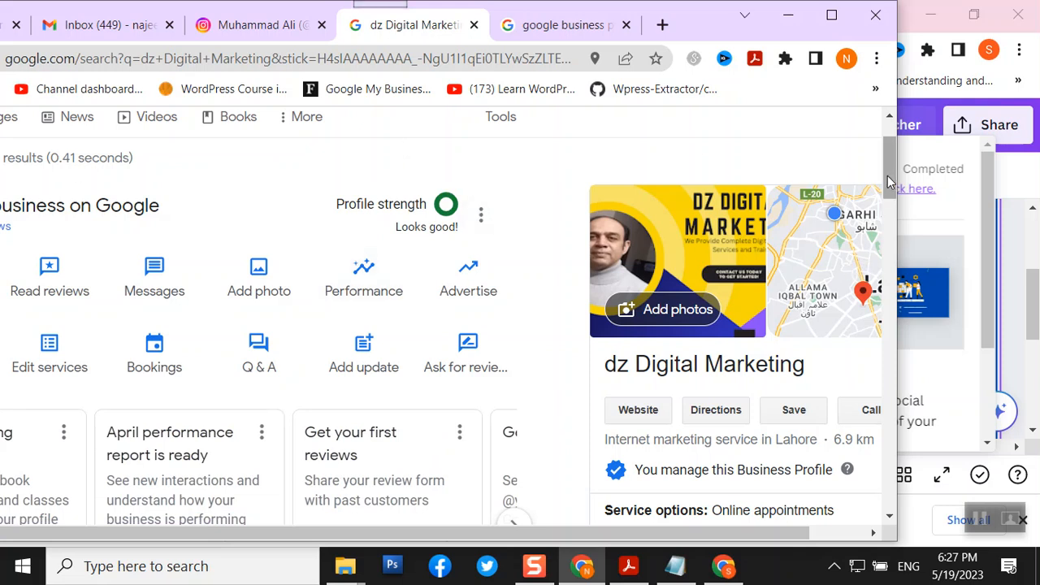
drag(888, 175, 889, 172)
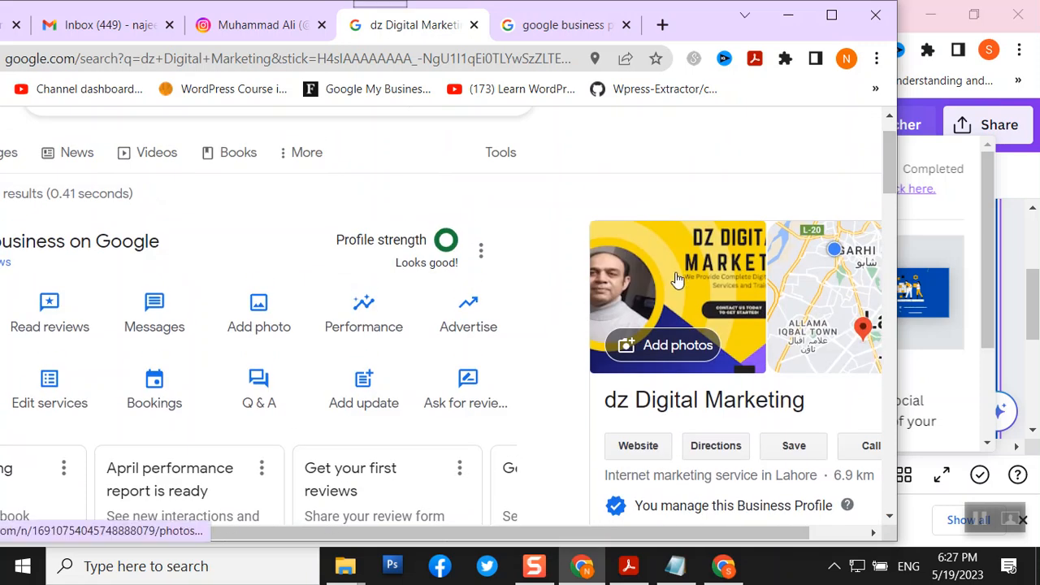
click(831, 15)
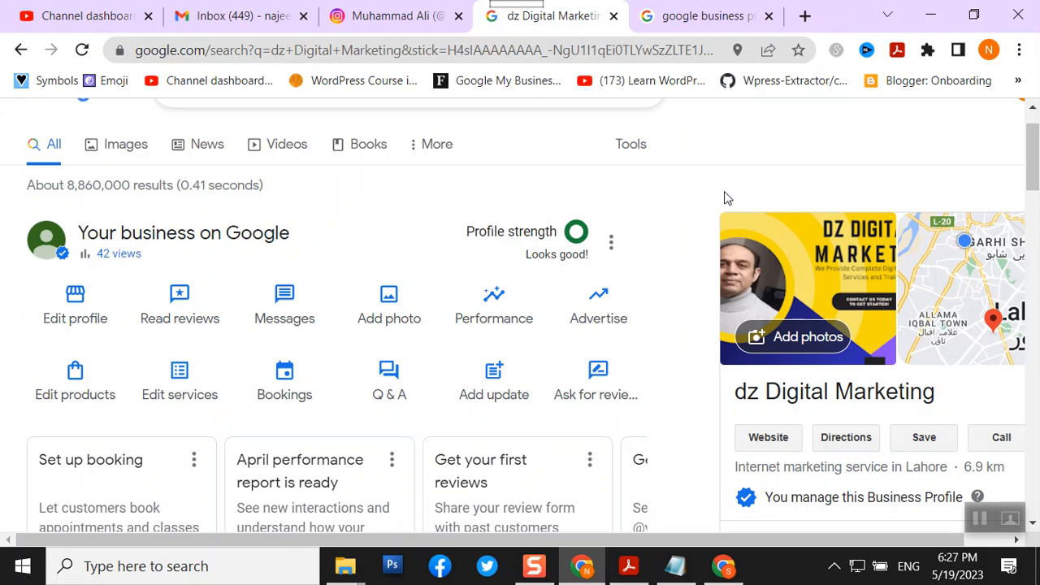
- Scroll the business listing to find the new services post, shown as posted 42 secs ago
scroll(899, 439, down, 5)
scroll(901, 437, down, 6)
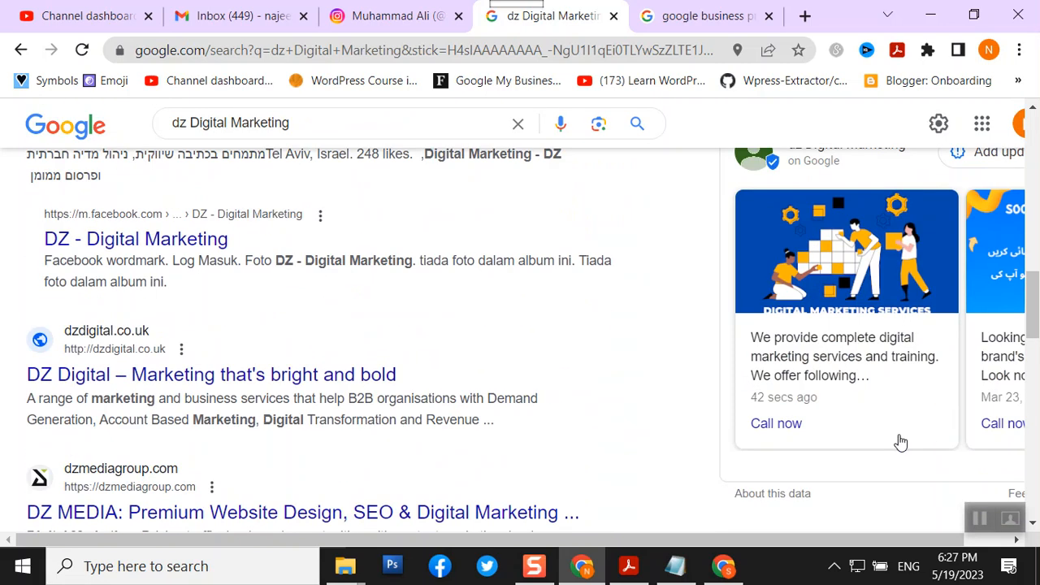
scroll(898, 438, up, 1)
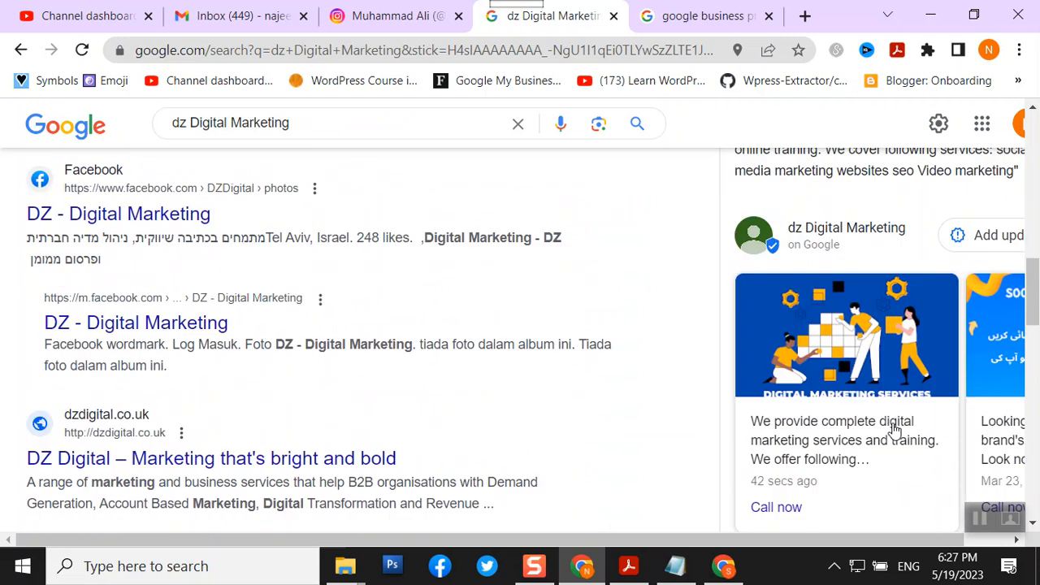
scroll(894, 430, down, 1)
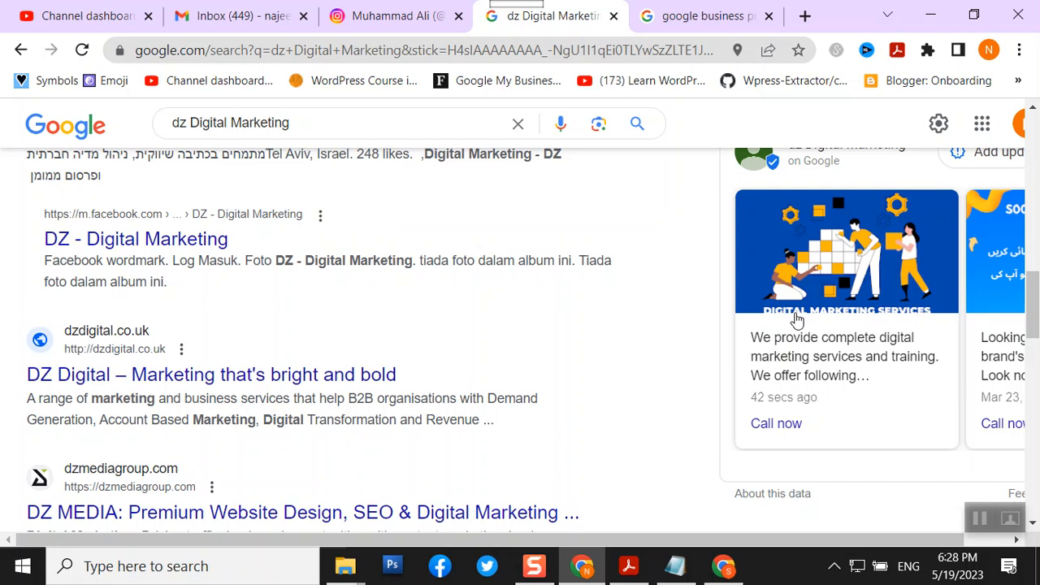
scroll(797, 325, up, 2)
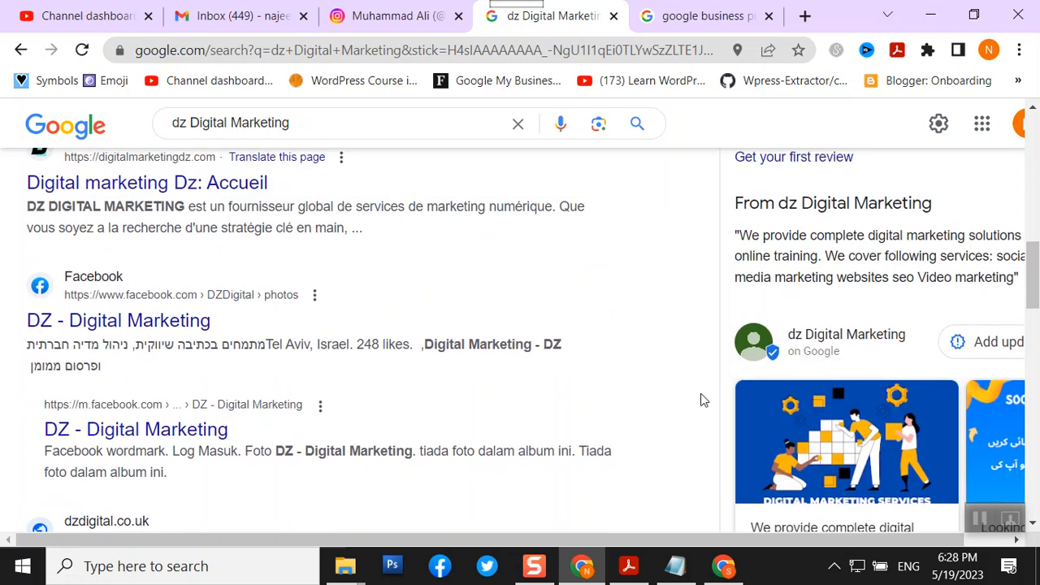
scroll(689, 390, up, 6)
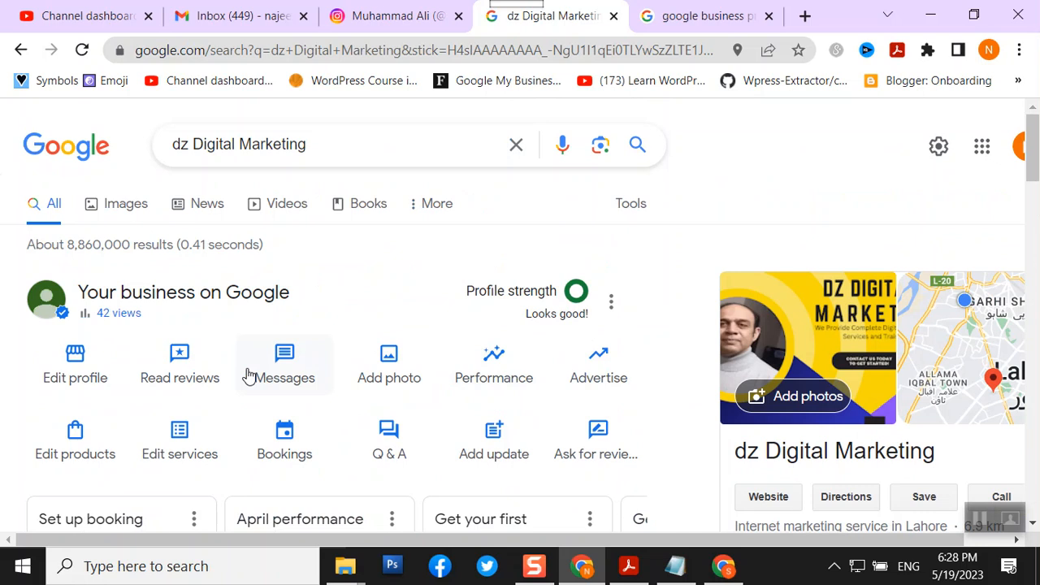
scroll(249, 375, down, 3)
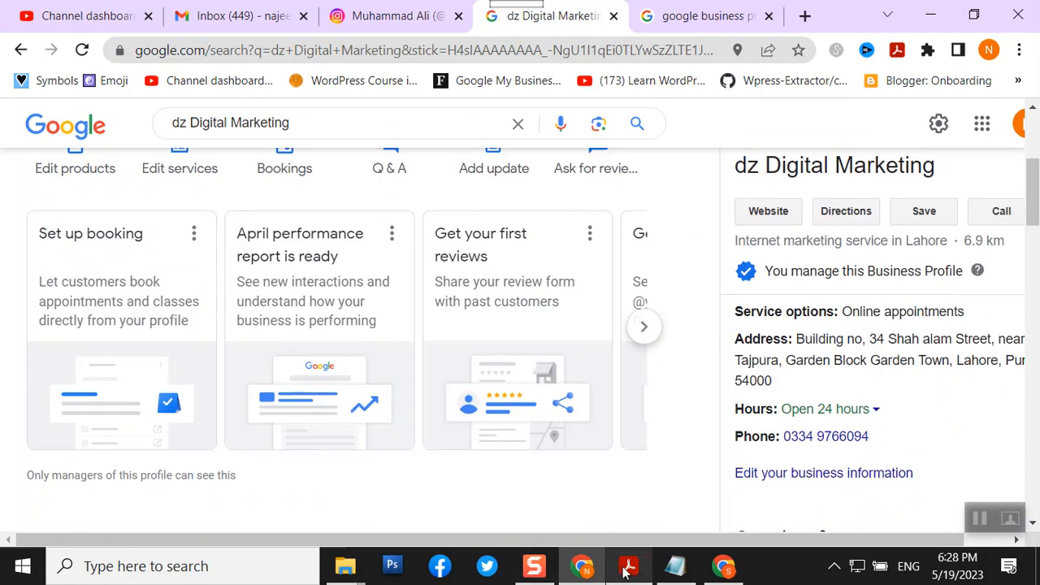
click(628, 567)
- Scroll the guidelines PDF to the 4:3, roughly 1200 x 900 pixel post image size
scroll(427, 412, down, 1)
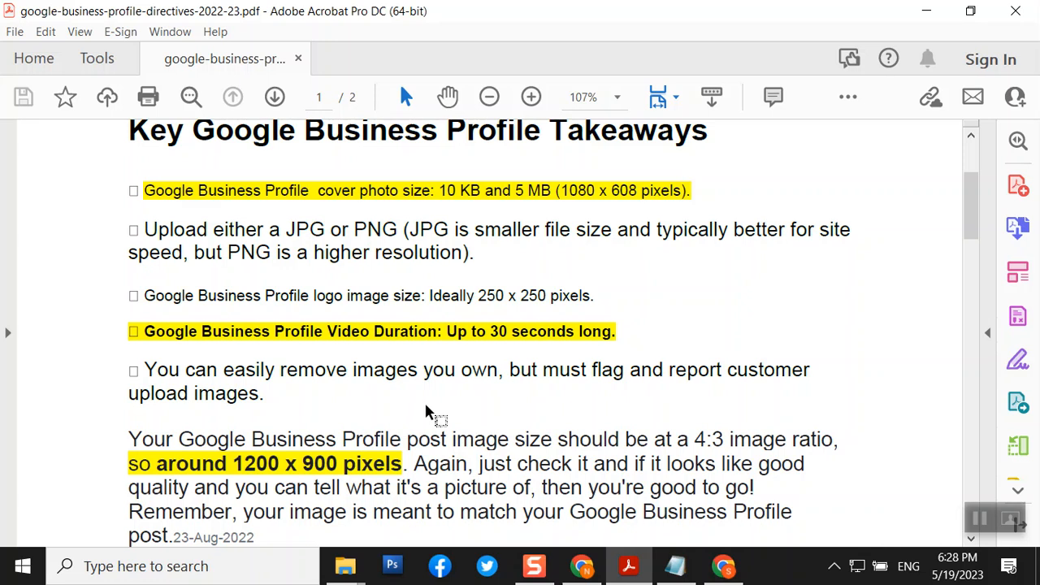
scroll(427, 412, down, 1)
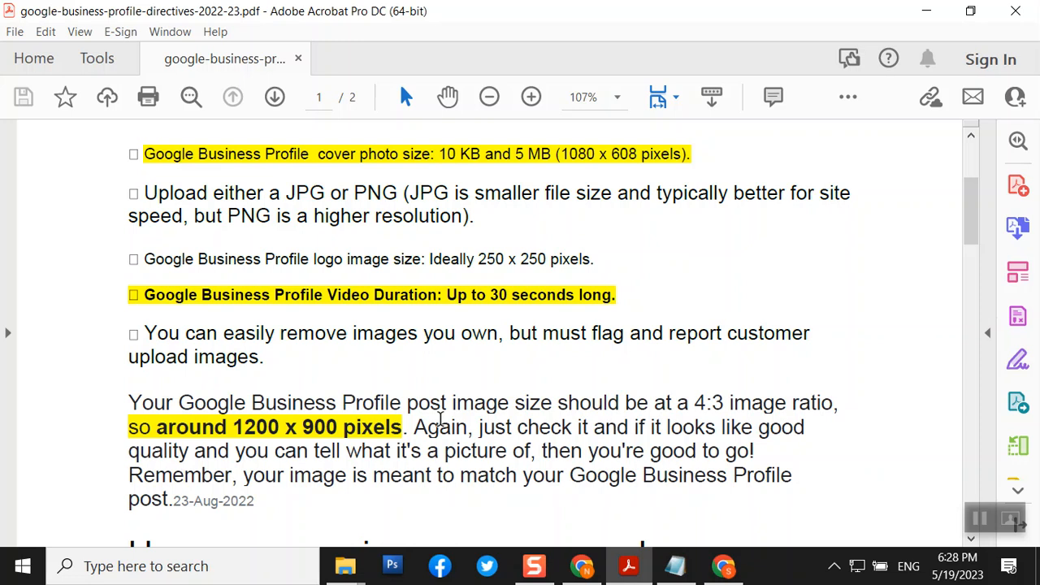
scroll(436, 303, down, 2)
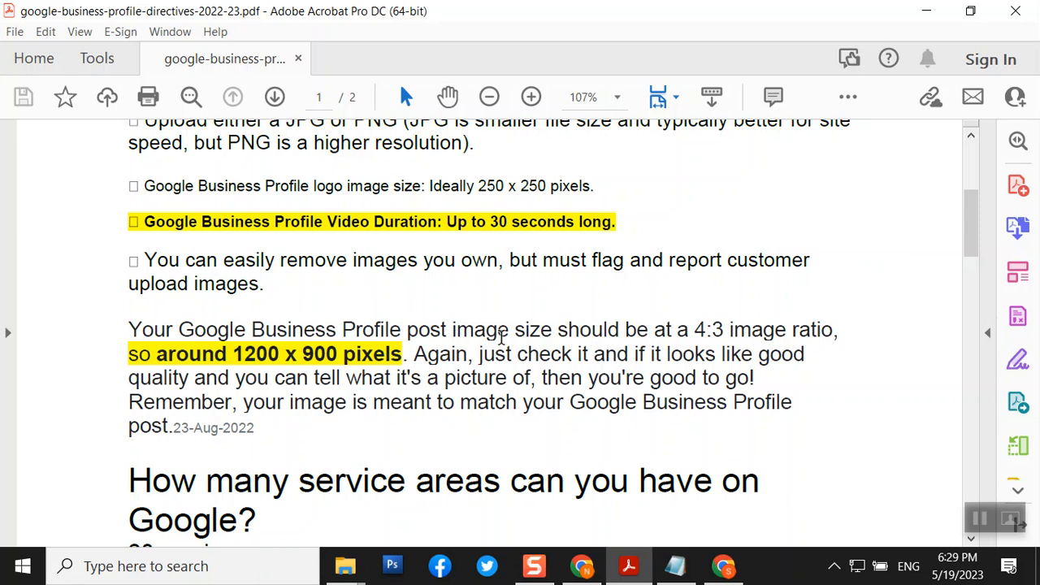
- Return to Chrome and go to the dz Digital Marketing Products page's Get started prompt
scroll(589, 366, down, 2)
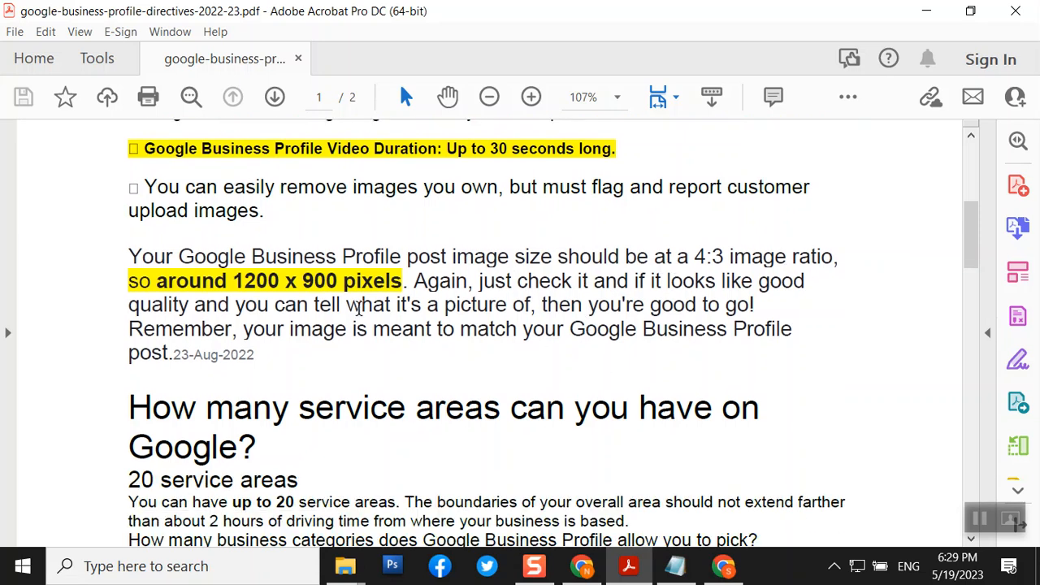
scroll(358, 308, down, 5)
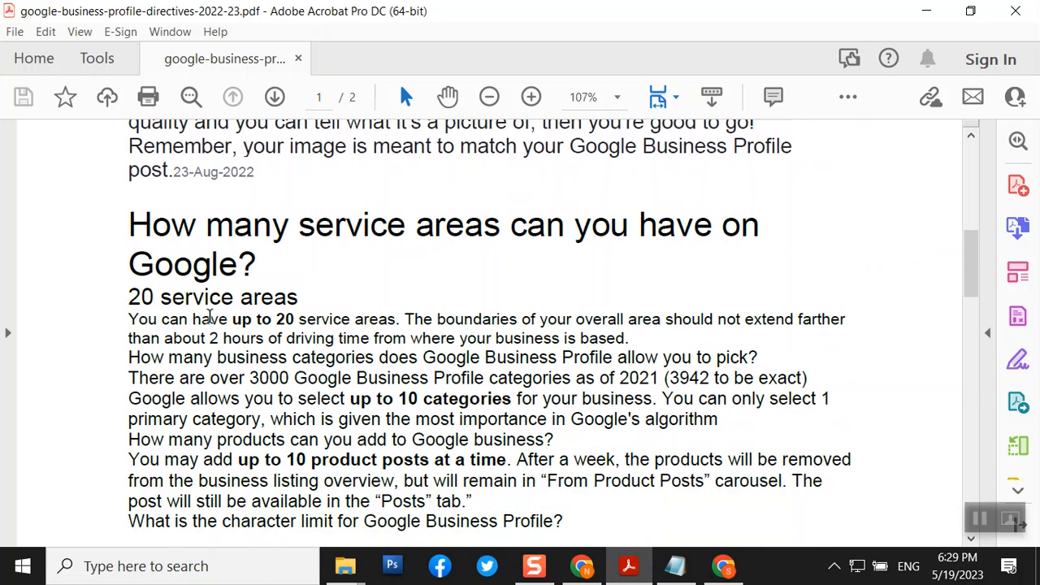
scroll(209, 317, down, 1)
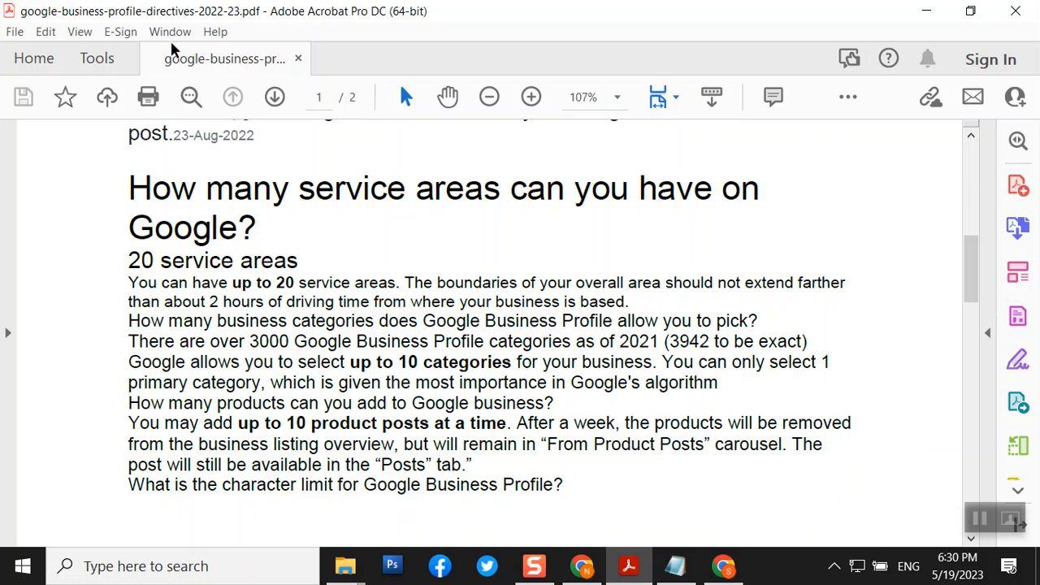
click(583, 566)
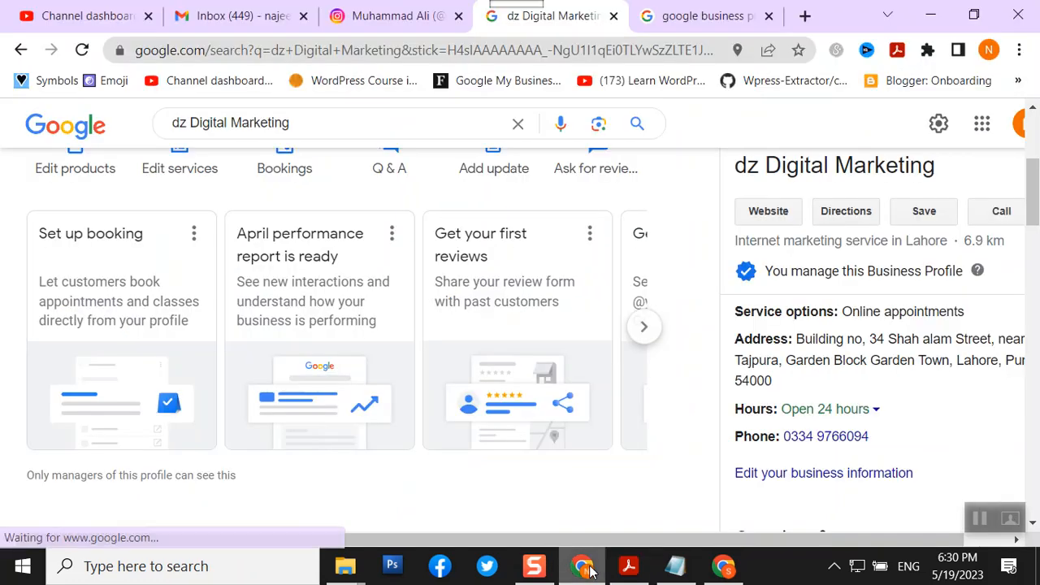
scroll(209, 360, up, 2)
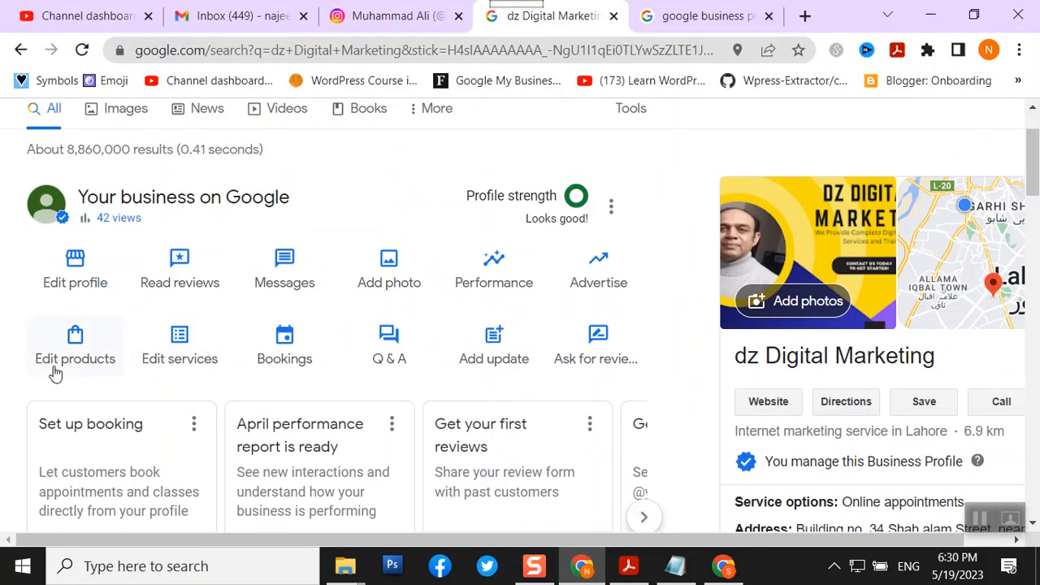
click(74, 348)
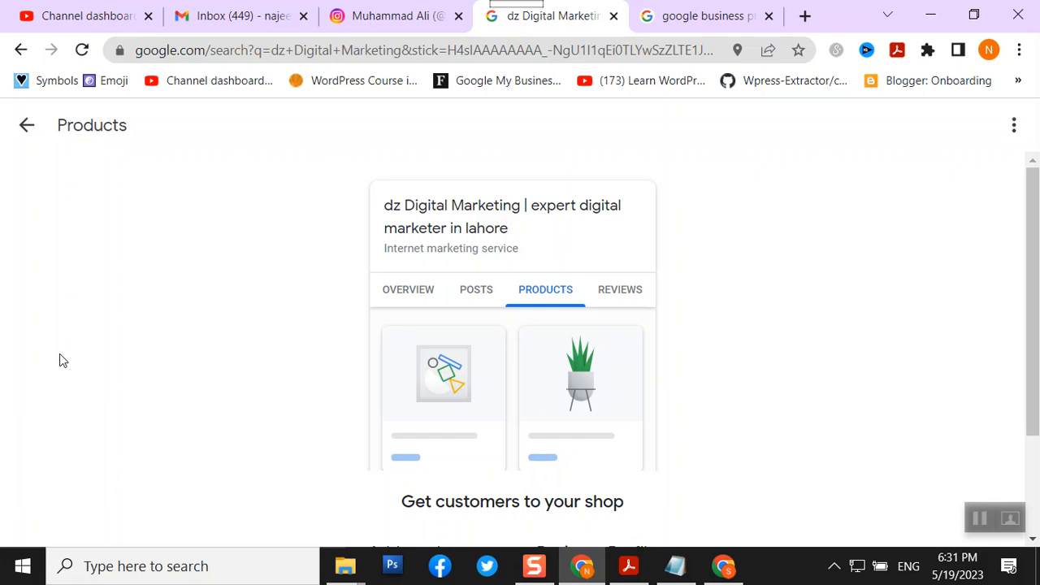
scroll(61, 382, down, 2)
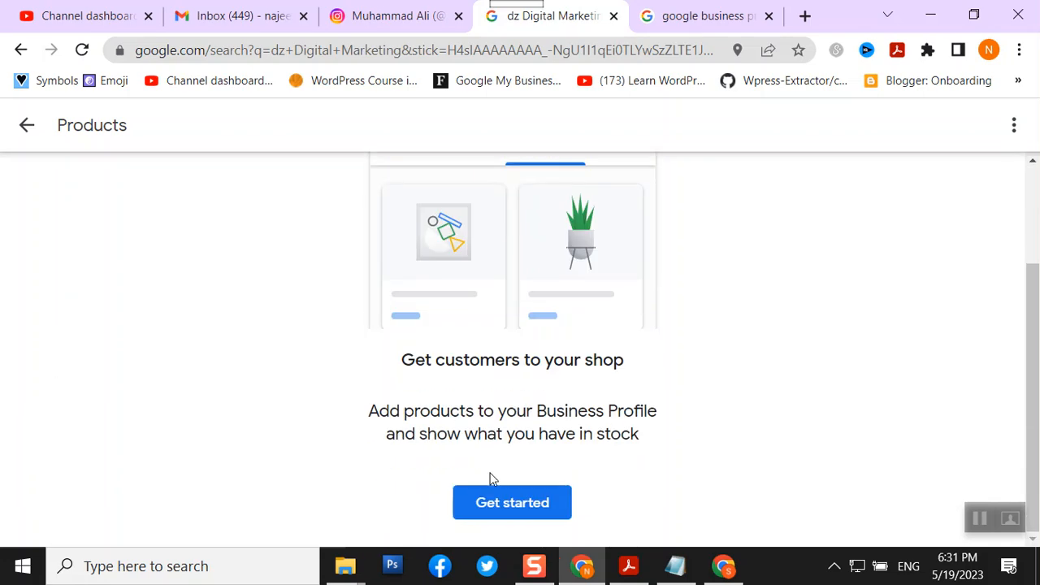
- Add a product with new category 'Social Media Marketing' and name 'Facebook Page Management'
click(497, 505)
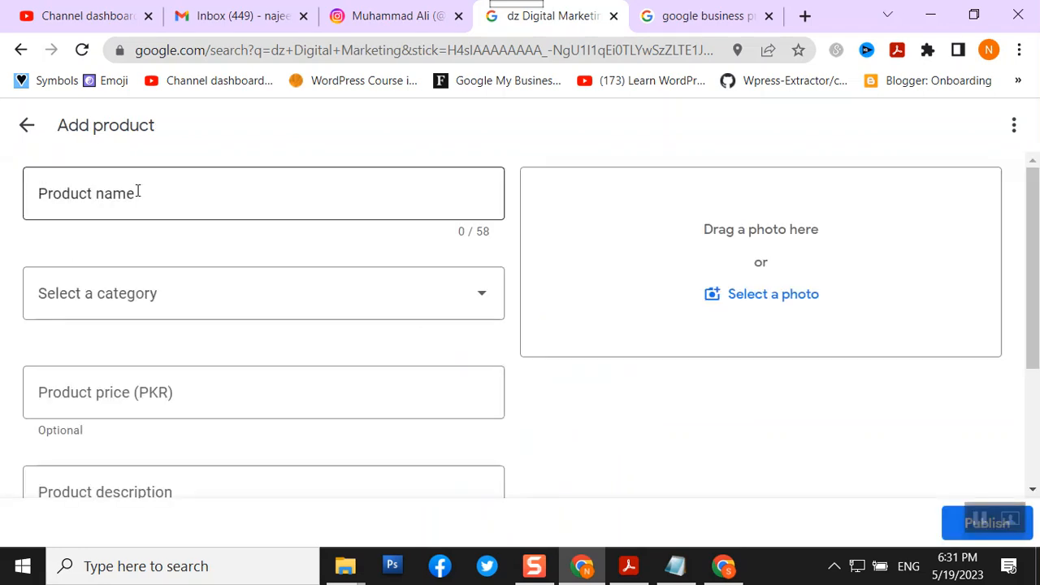
click(446, 311)
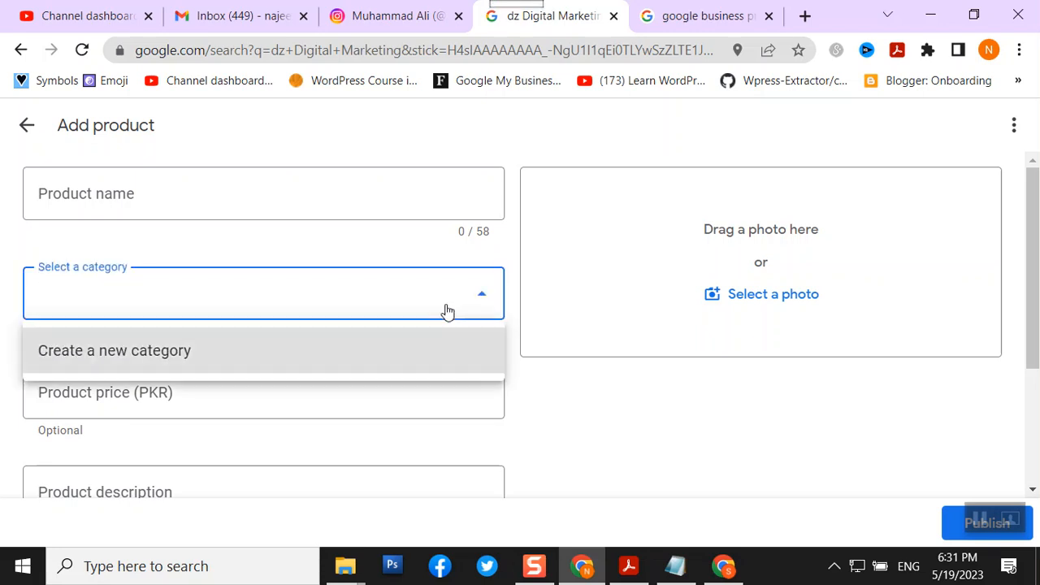
click(139, 361)
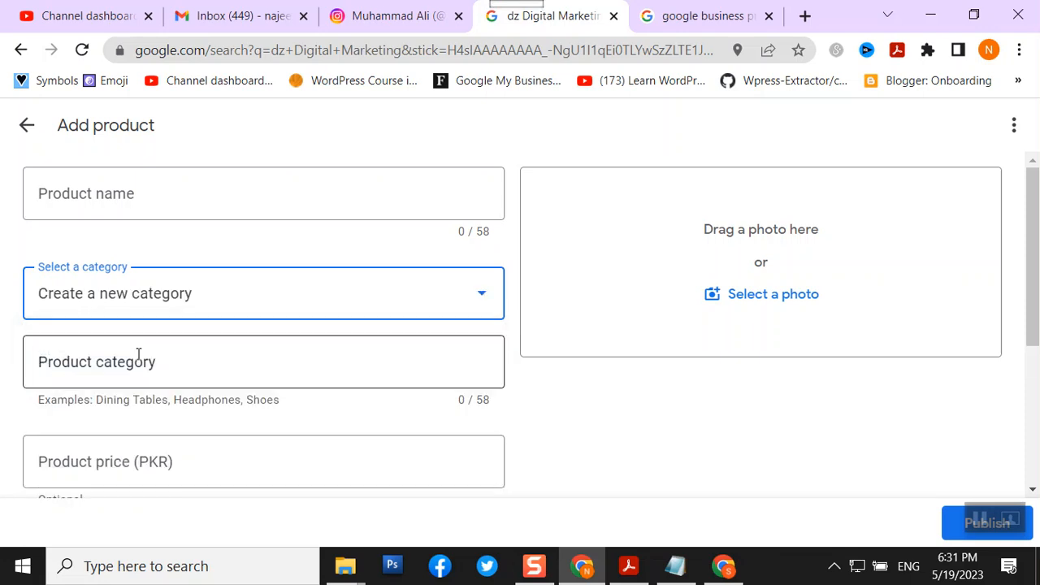
click(167, 367)
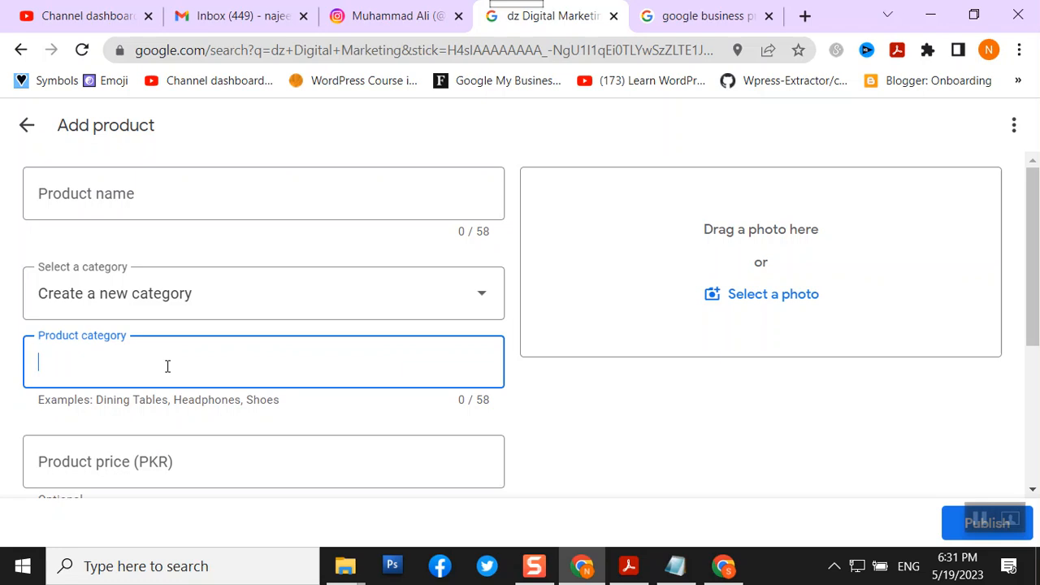
text(Social Me)
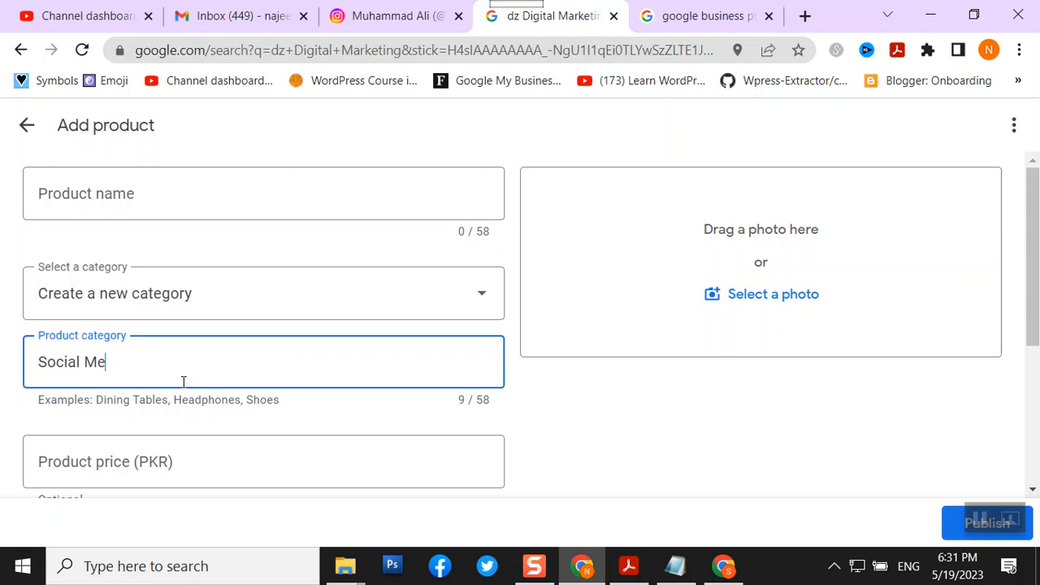
text(dia Marketing)
click(126, 202)
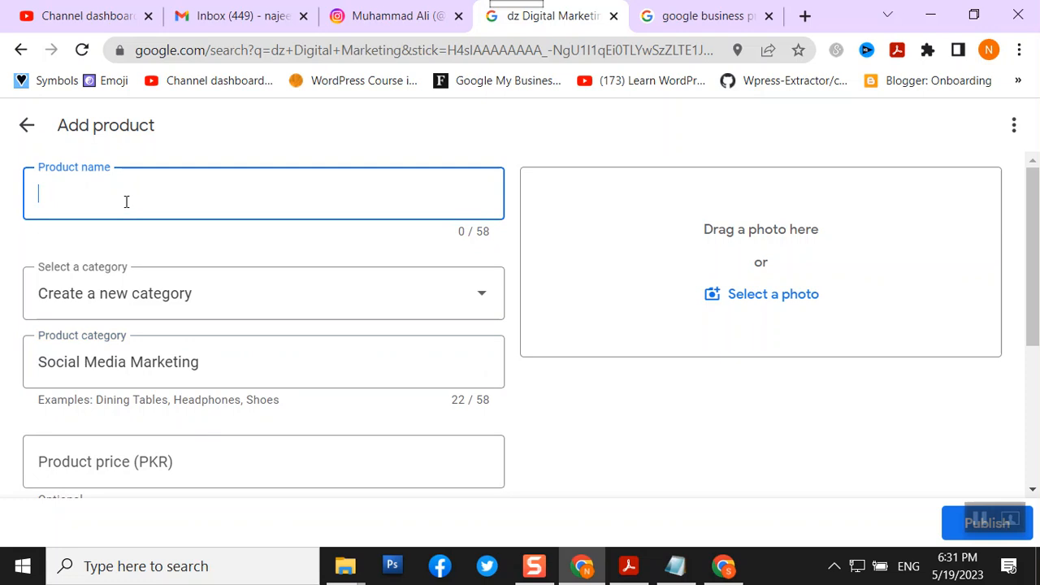
text(Facebook Page M)
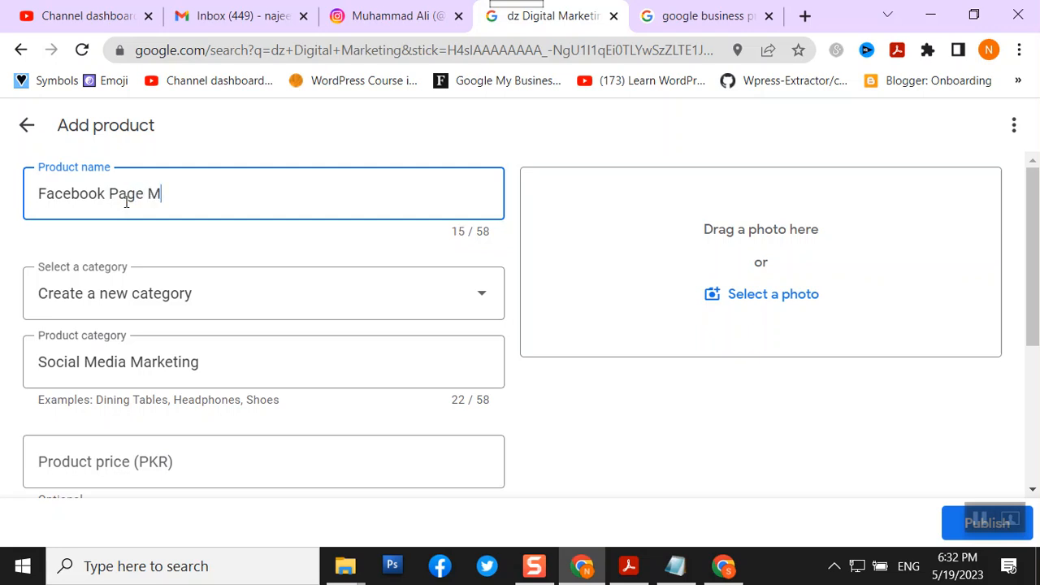
text(anagement)
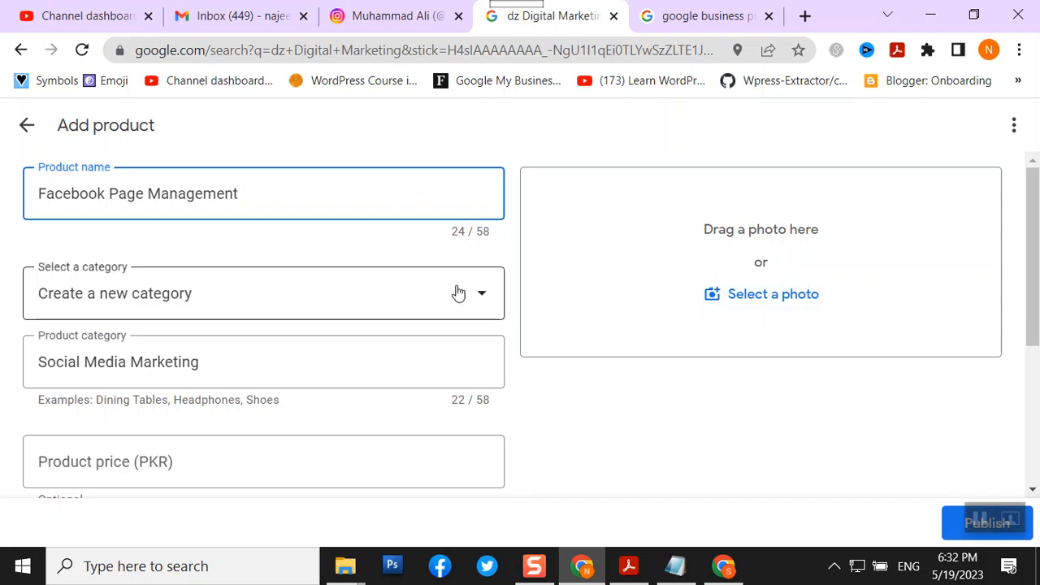
- Look over the Add product form fields unsaved, then return to the directives PDF
scroll(457, 293, down, 1)
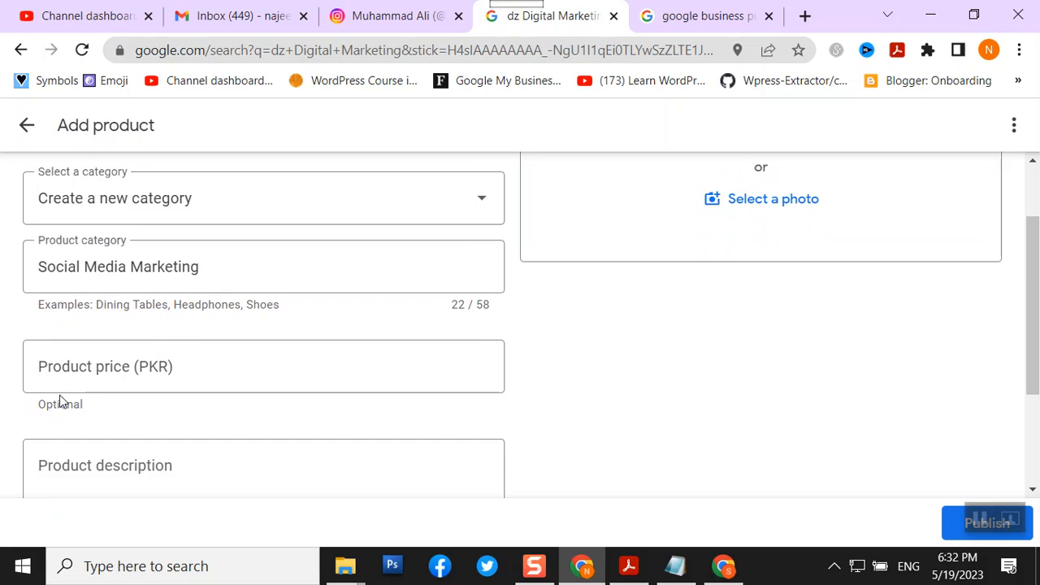
scroll(61, 398, down, 2)
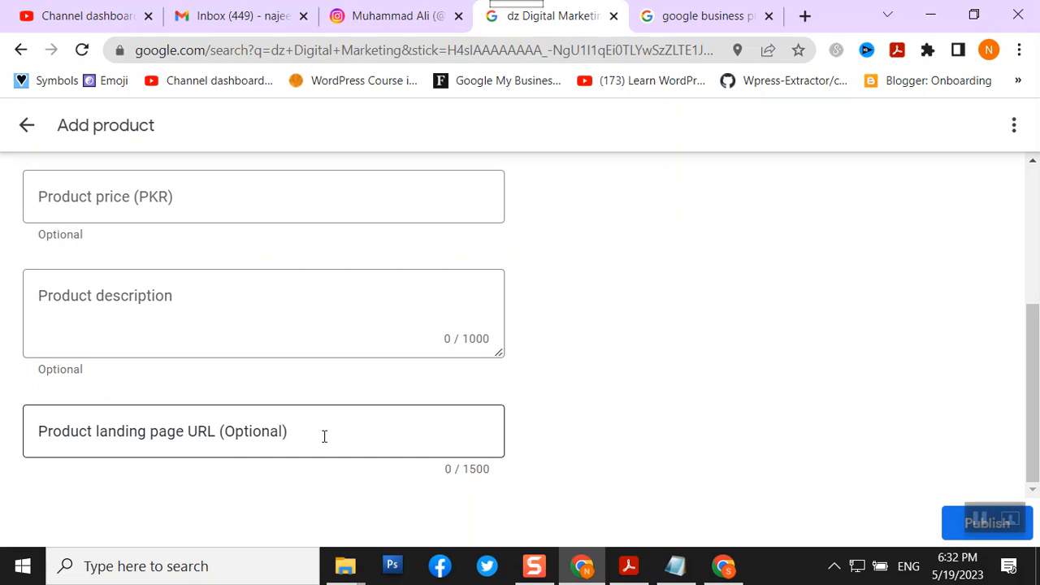
scroll(694, 363, up, 2)
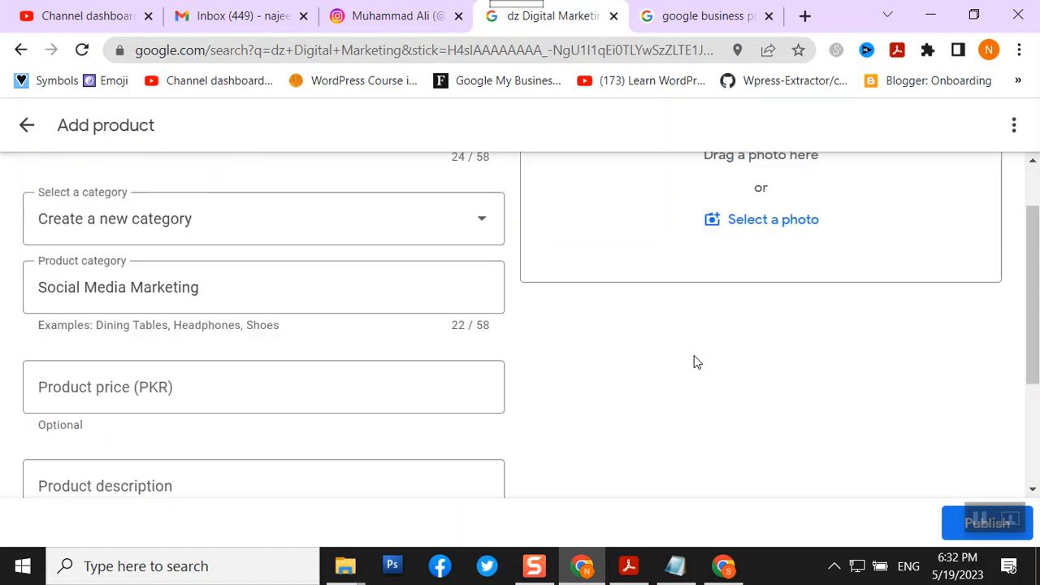
scroll(694, 362, up, 1)
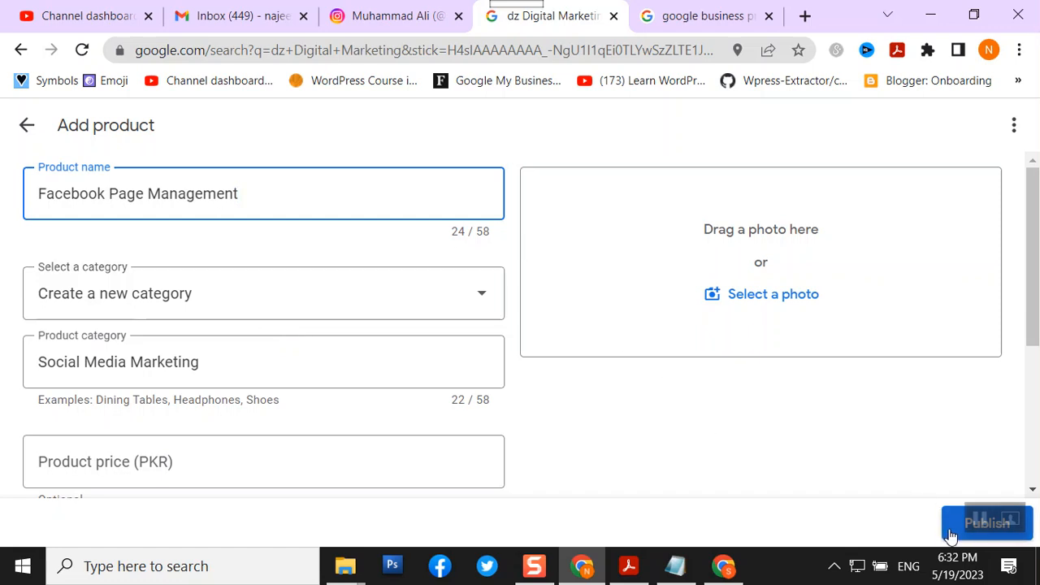
click(629, 566)
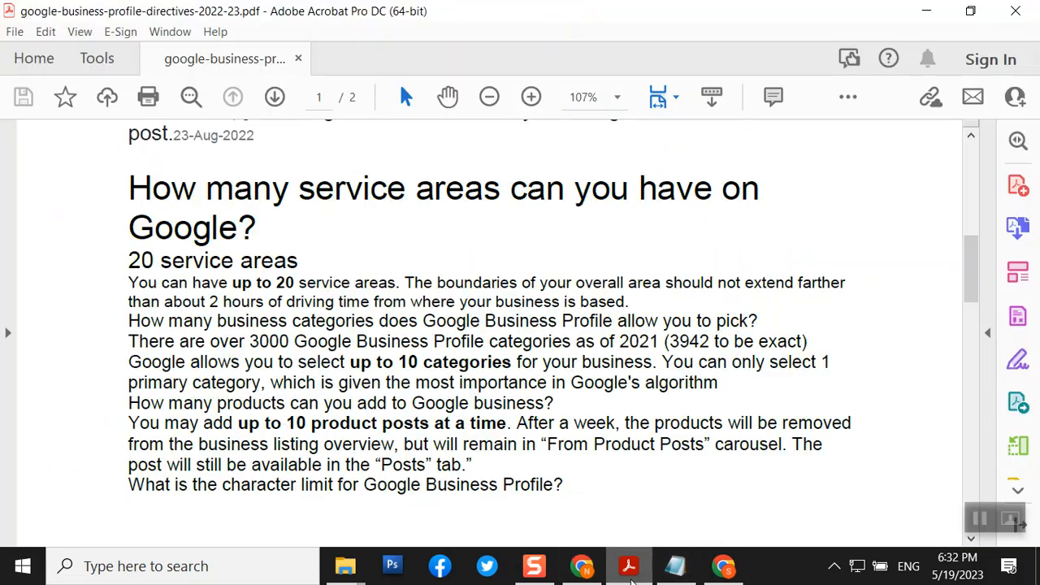
- Check page 2's description and photo size limits, then return to the Canva design in Chrome
scroll(499, 248, down, 10)
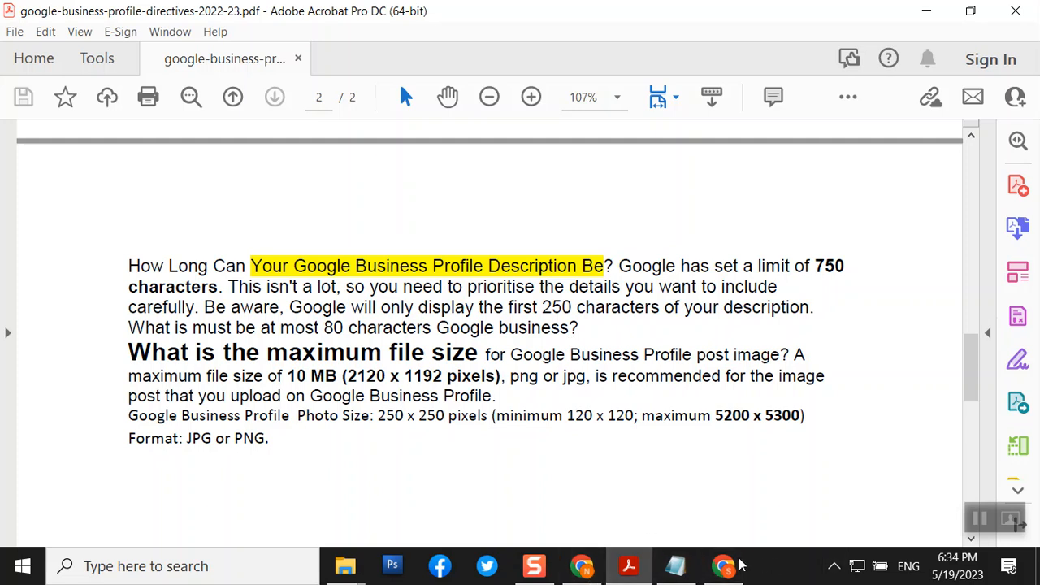
click(720, 569)
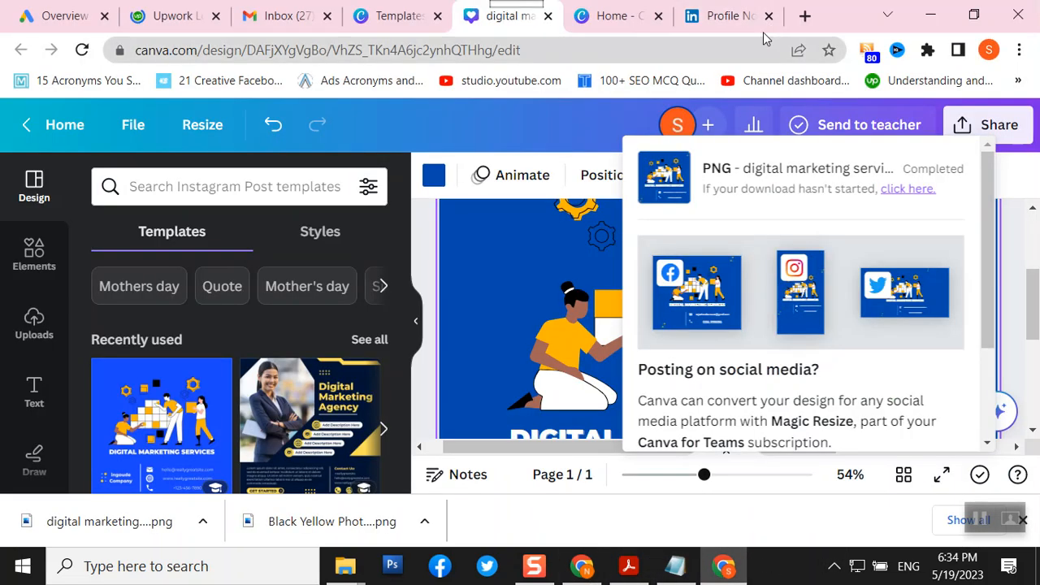
- In a new tab, search 'latest real estate pakistan news 2023' with results limited to Past day
click(805, 15)
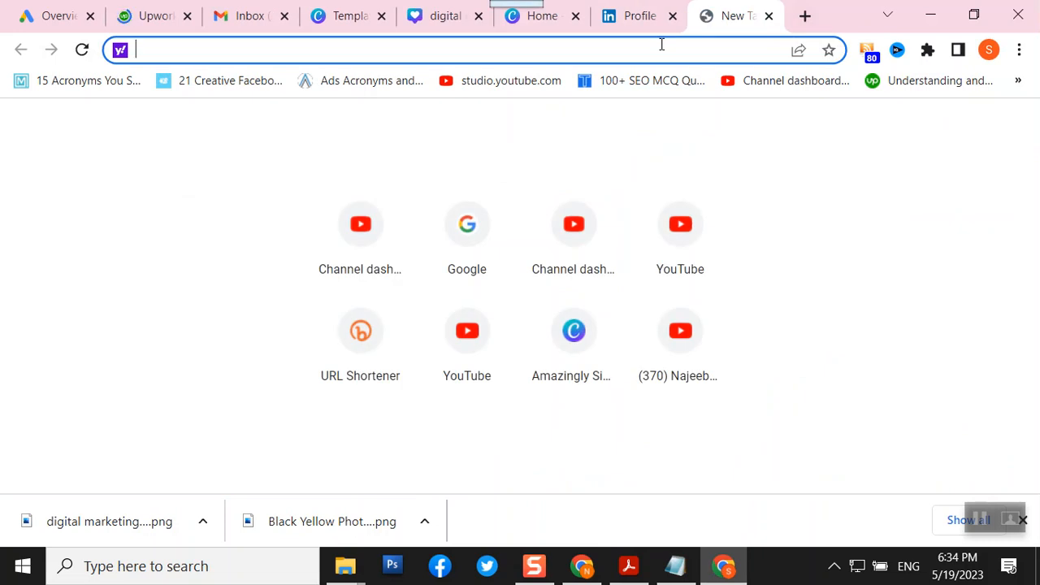
text(latest real estate pakistan news 2023)
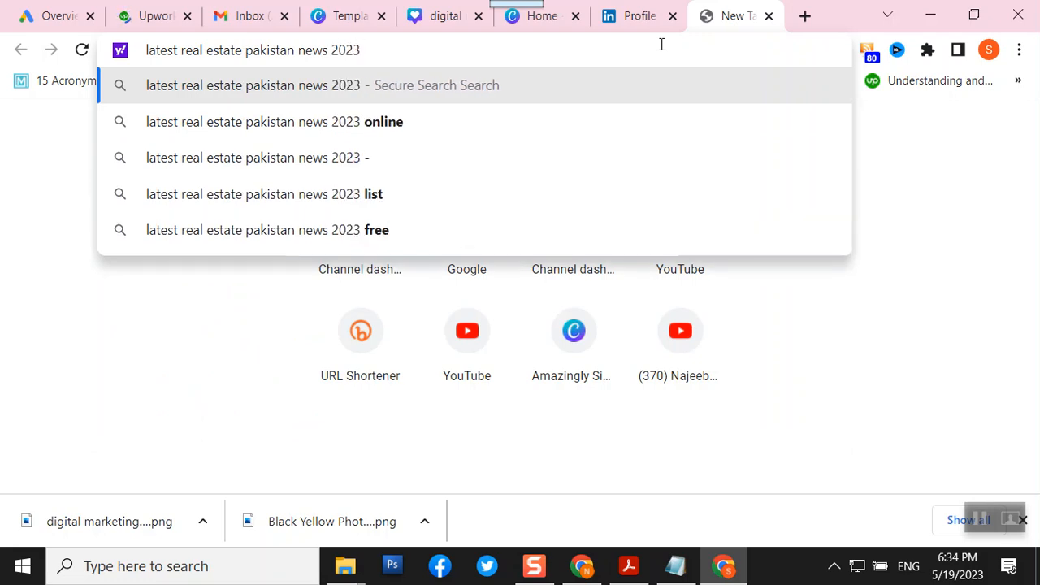
key(Return)
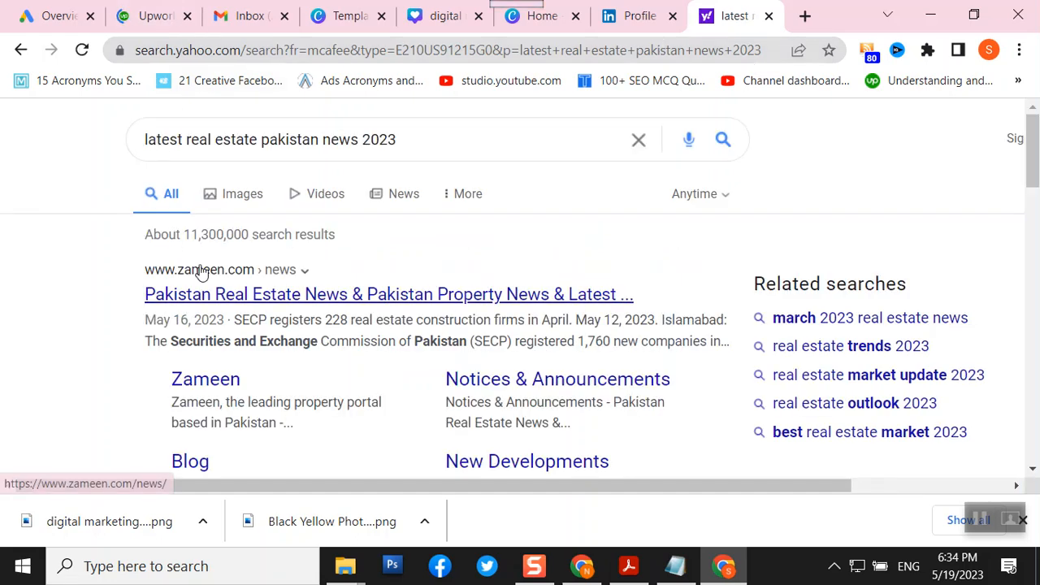
click(696, 199)
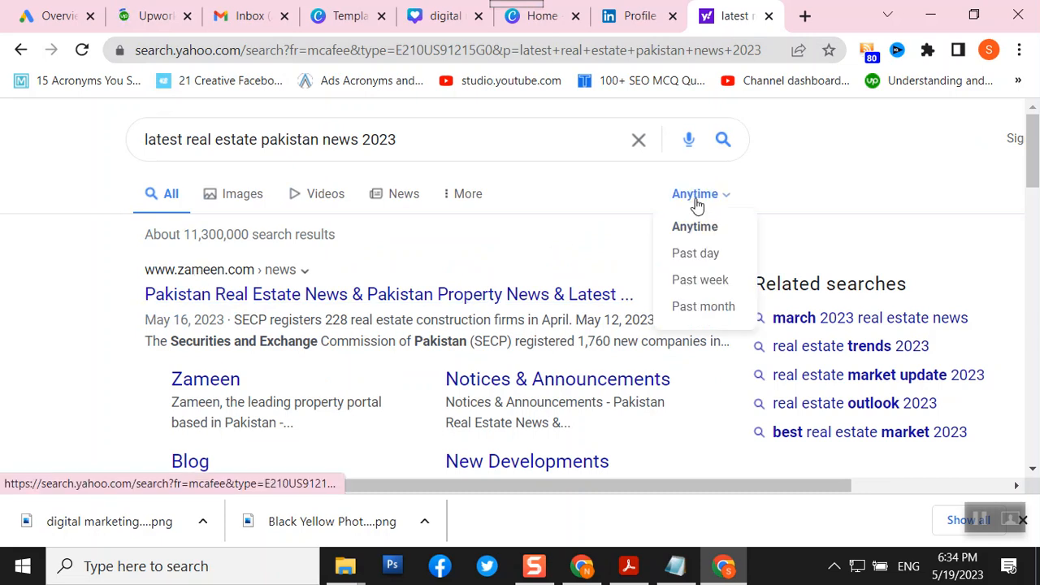
click(696, 260)
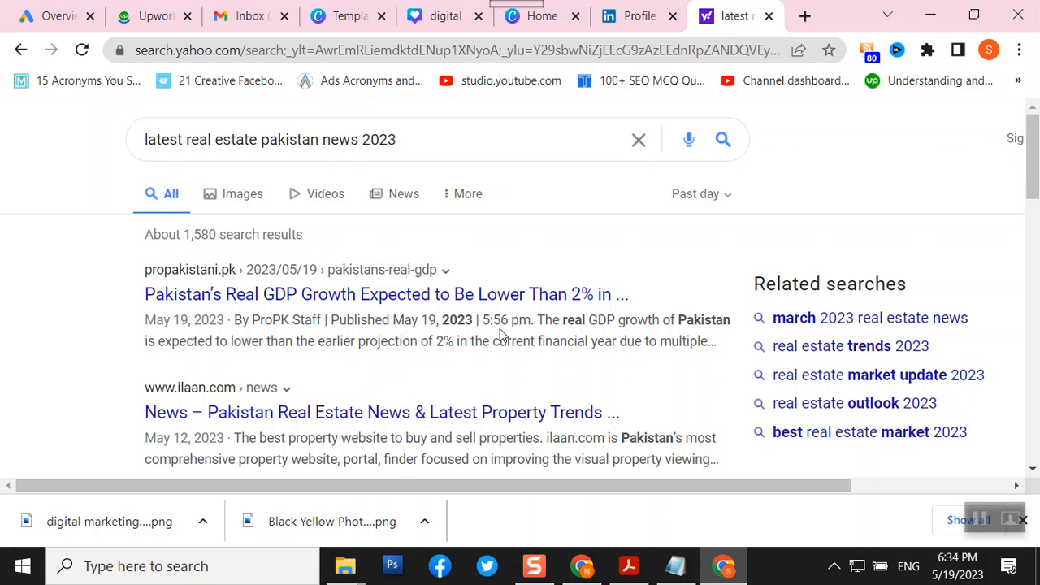
scroll(500, 328, down, 1)
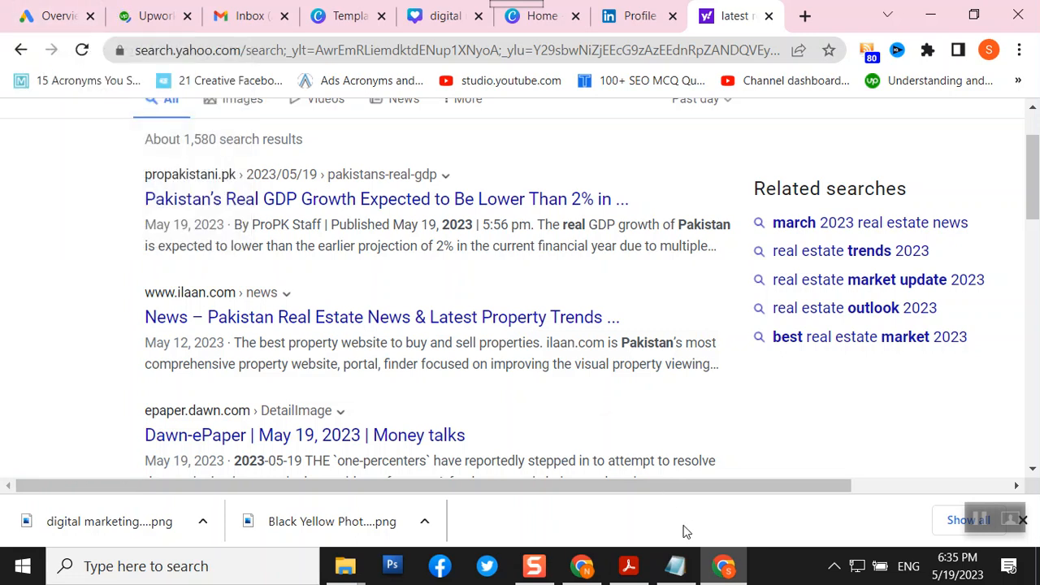
mouse_move(675, 572)
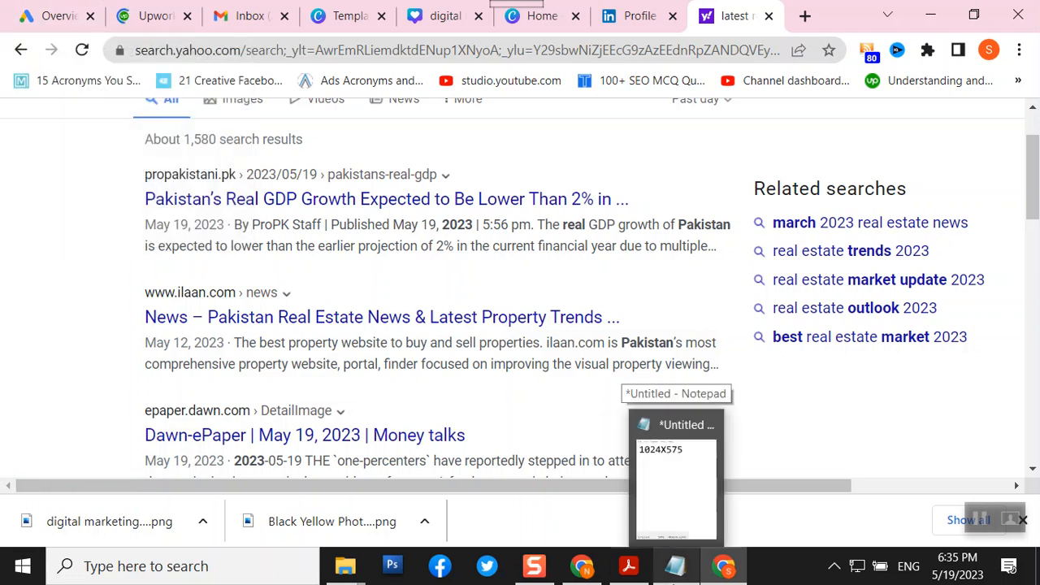